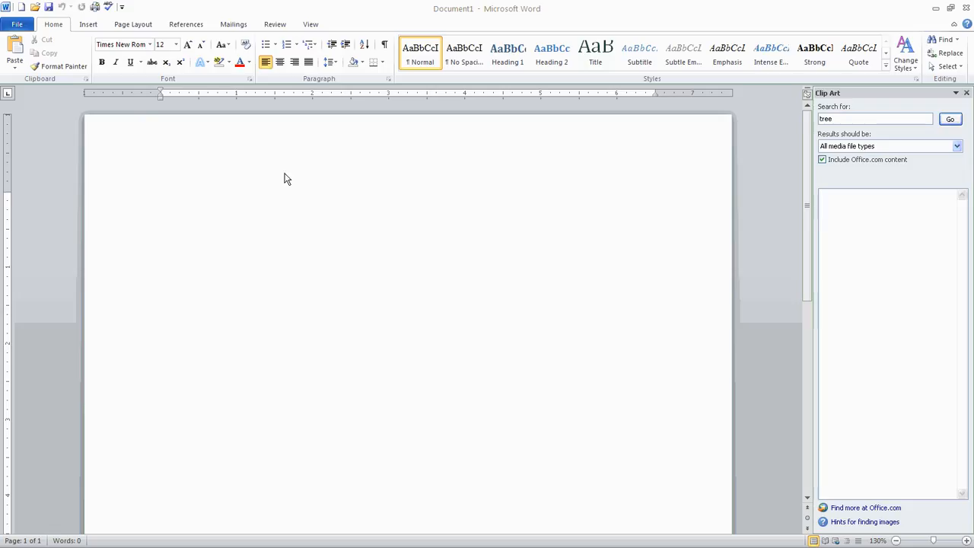
Search clip art for "tree" and insert the photo of the large Irish Tree into the blank document
left_click(88, 24)
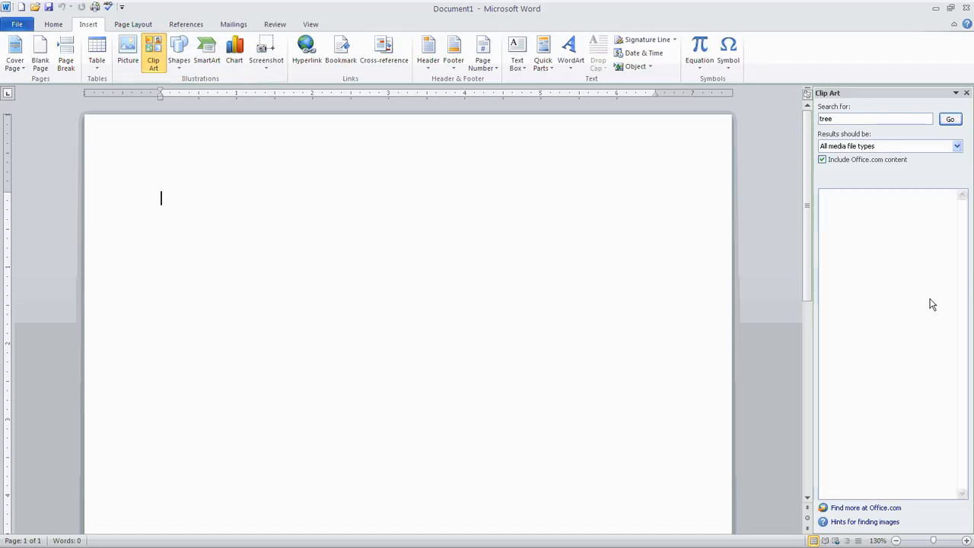
left_click(845, 118)
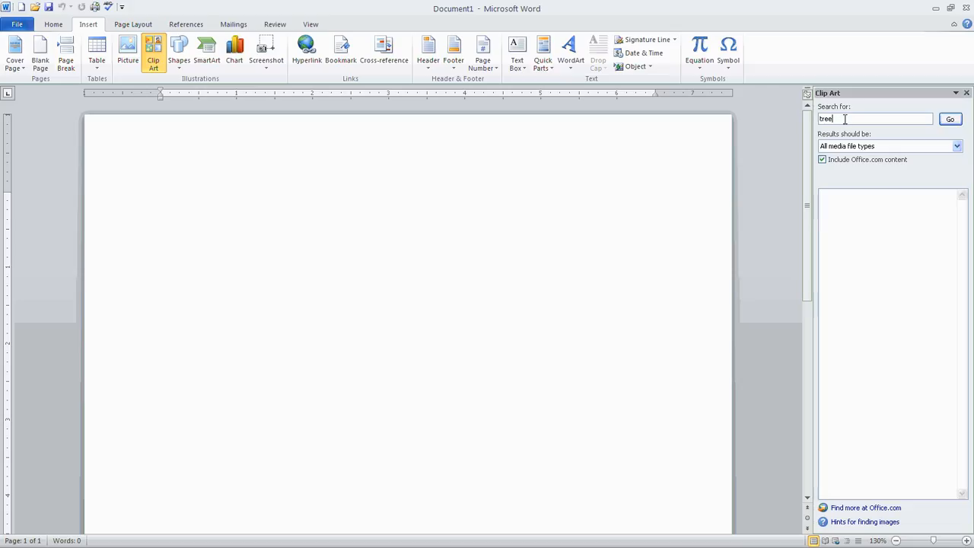
left_click(950, 119)
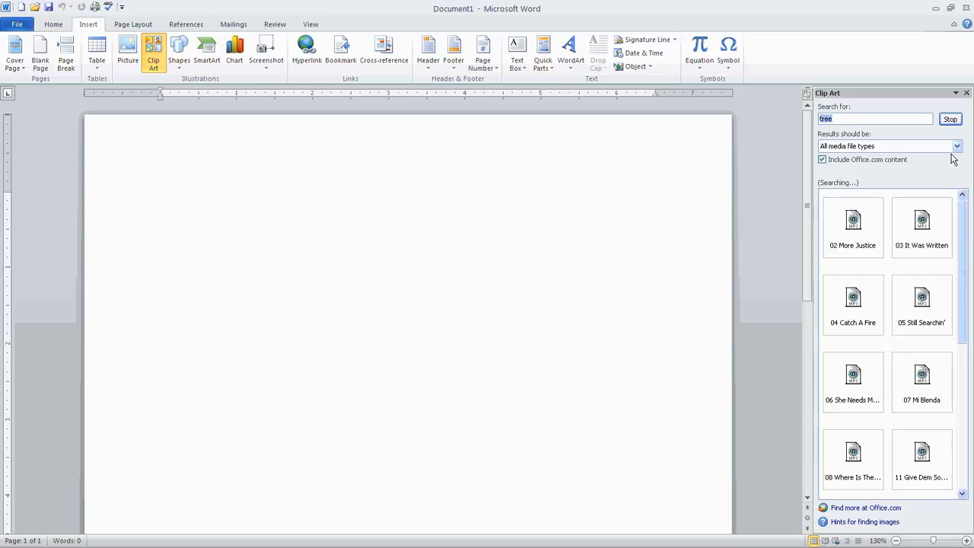
scroll(961, 219, "down", 5)
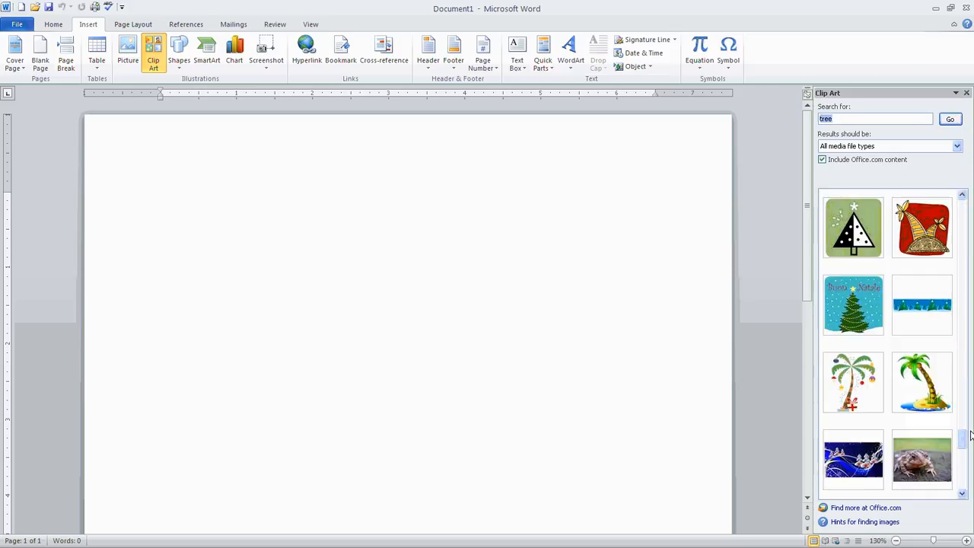
left_click_drag(962, 450, 968, 264)
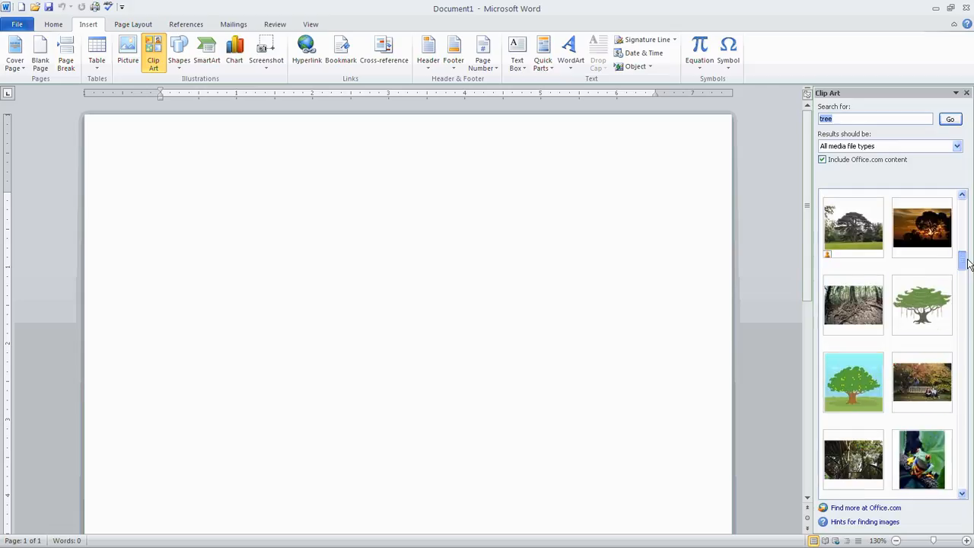
left_click(845, 227)
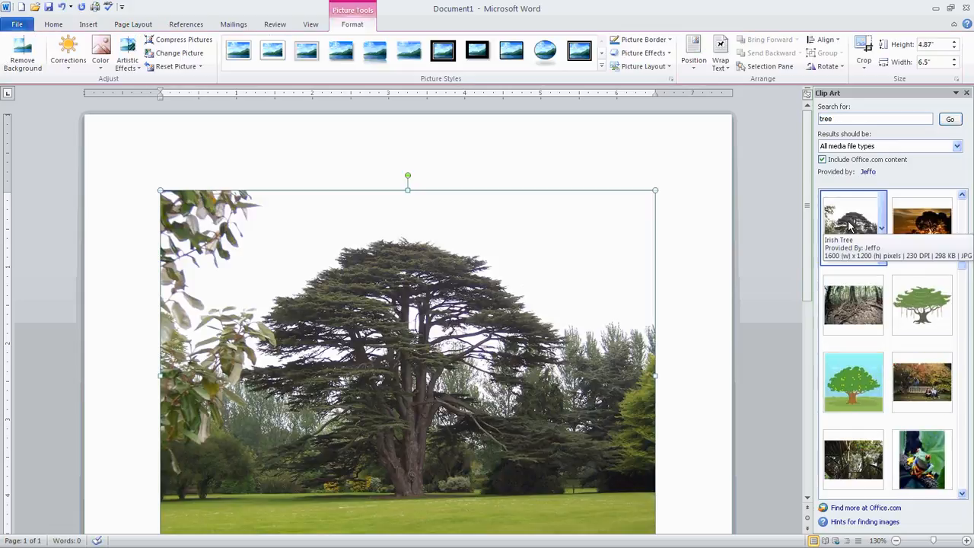
Dismiss the clip's options and close the Clip Art pane
left_click(882, 228)
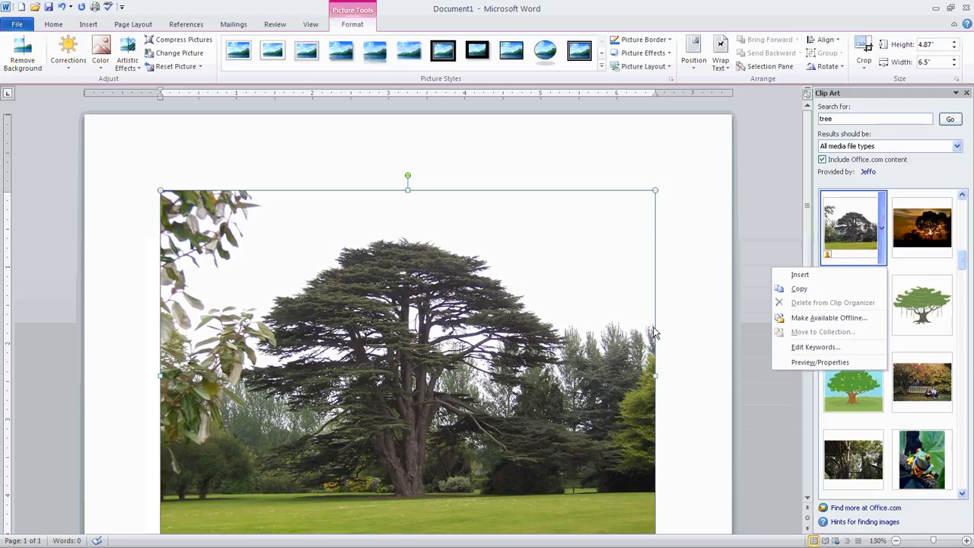
left_click(504, 296)
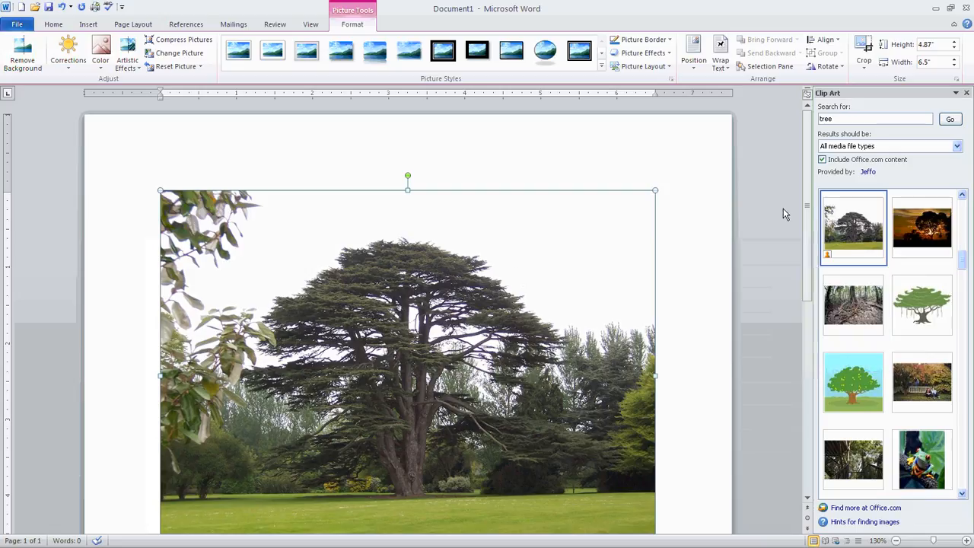
left_click(966, 93)
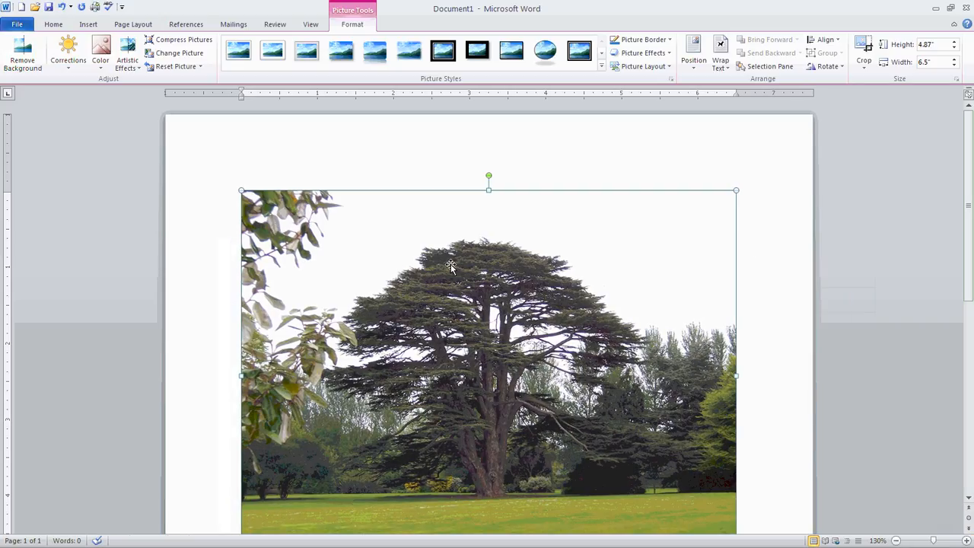
scroll(547, 301, "down", 1)
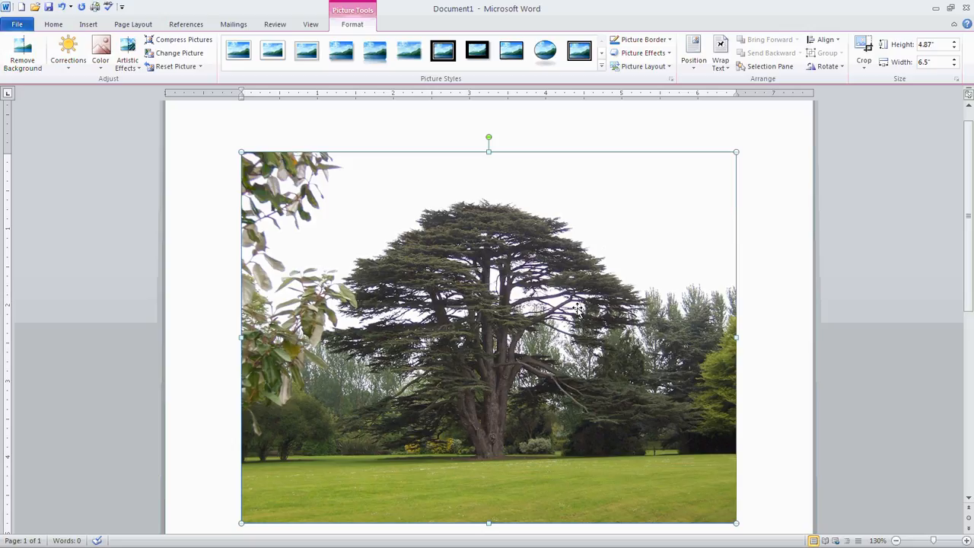
Delete the tree picture from the page and undo the deletion
left_click(784, 270)
left_click(474, 261)
left_click(774, 355)
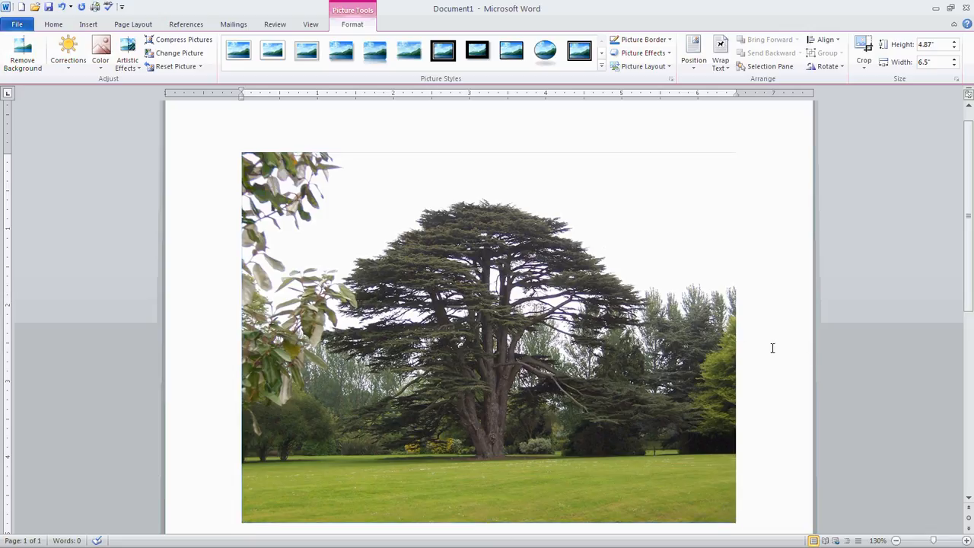
left_click(565, 347)
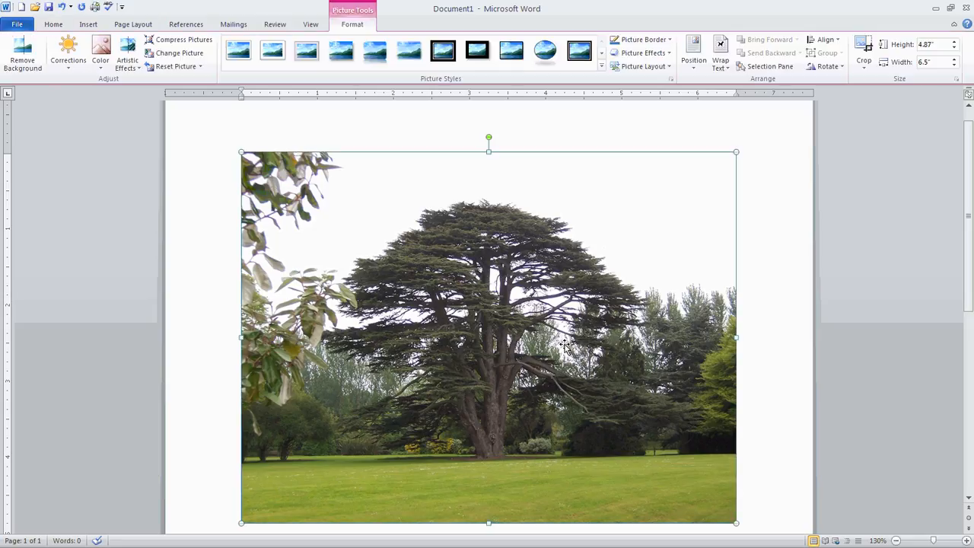
key("Delete")
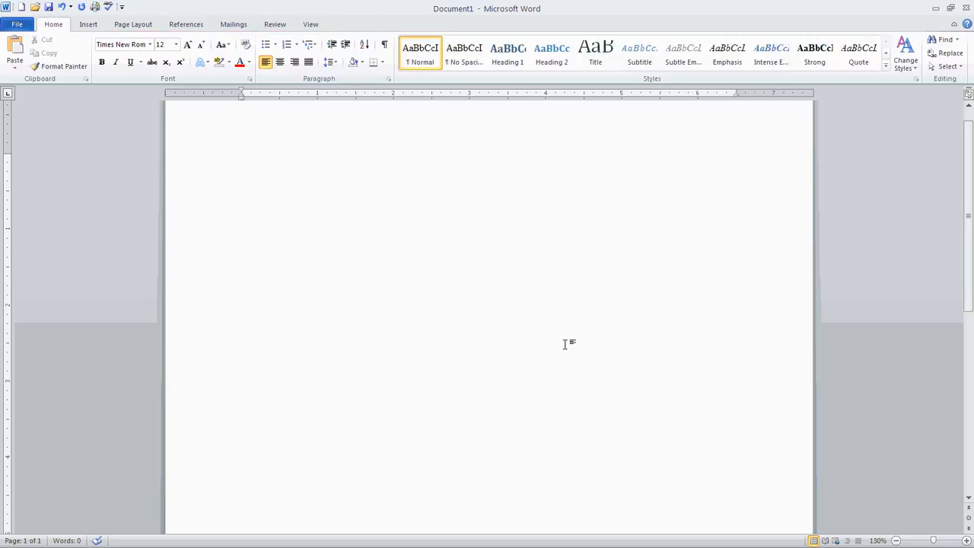
left_click(62, 7)
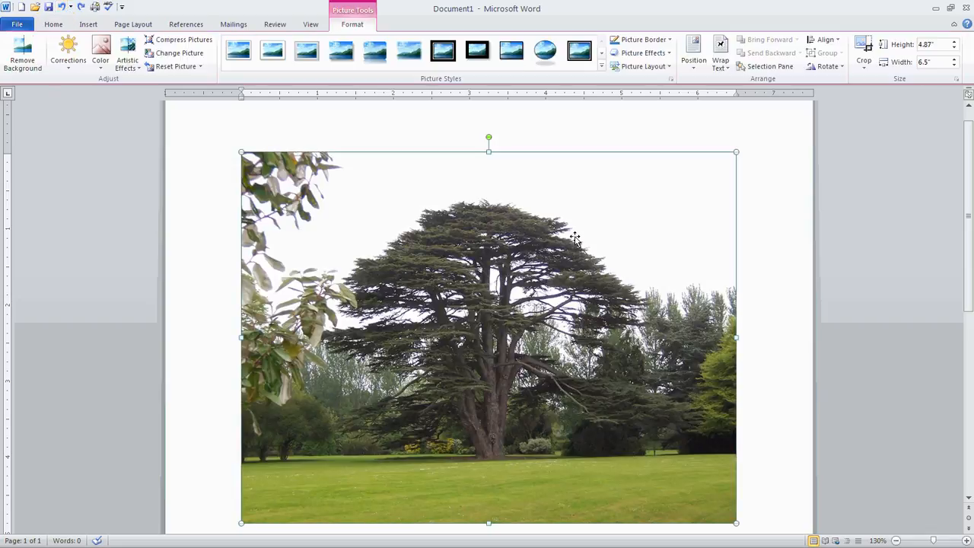
left_click(783, 210)
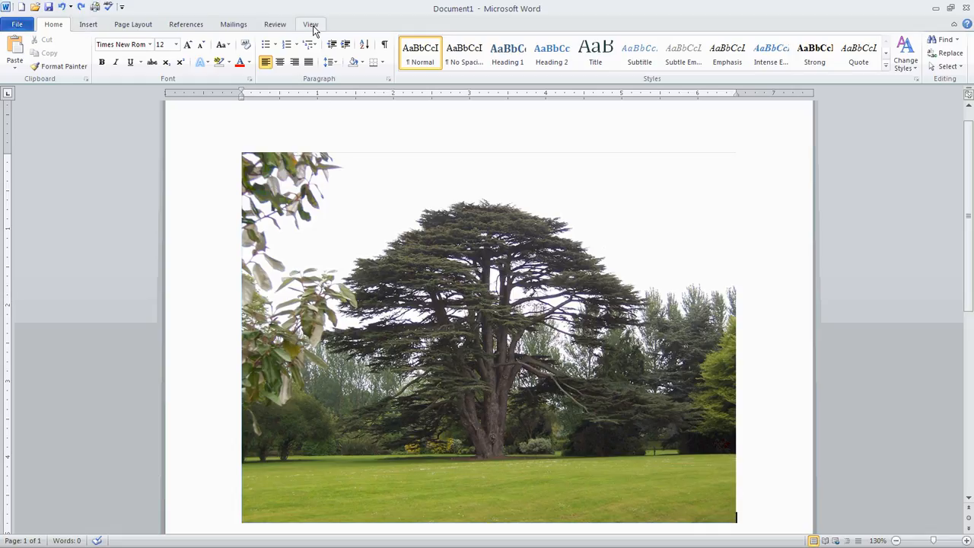
Crop the tree picture closely around the large tree, to about 3.46" high by 4.42" wide
left_click(344, 259)
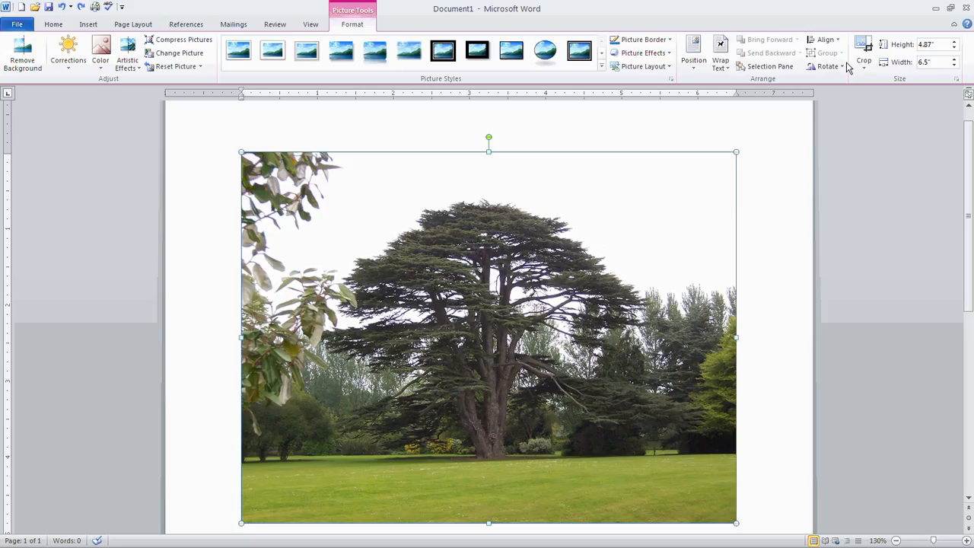
left_click(866, 47)
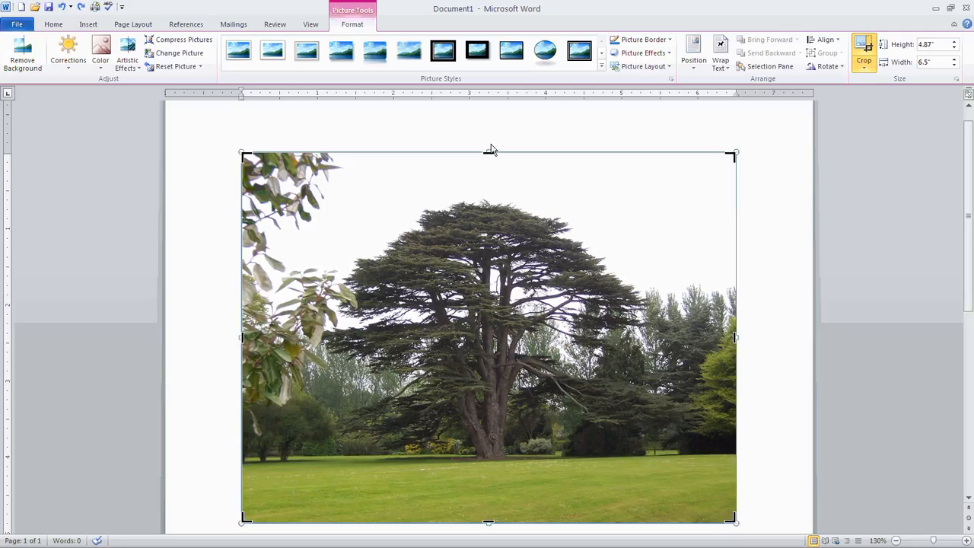
left_click_drag(488, 153, 483, 200)
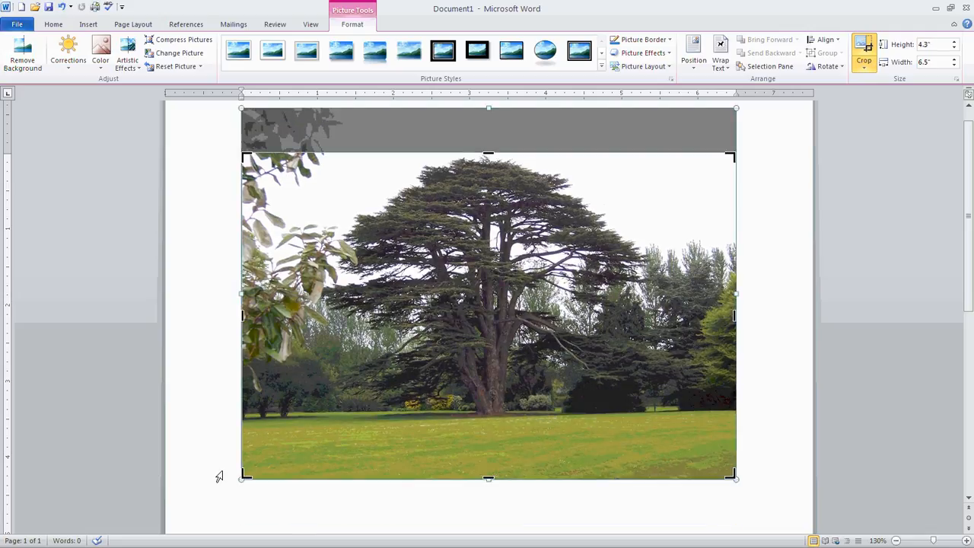
left_click_drag(241, 478, 328, 423)
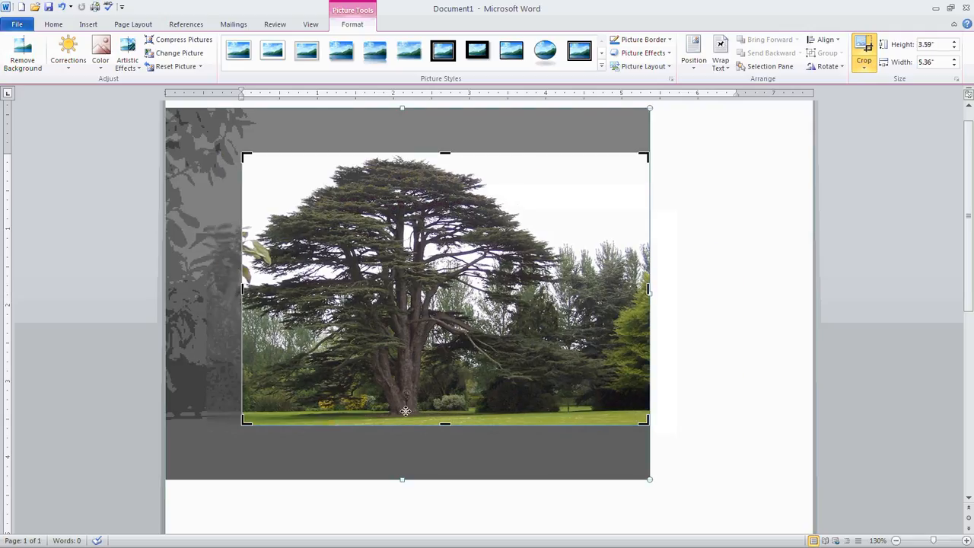
left_click_drag(644, 420, 574, 405)
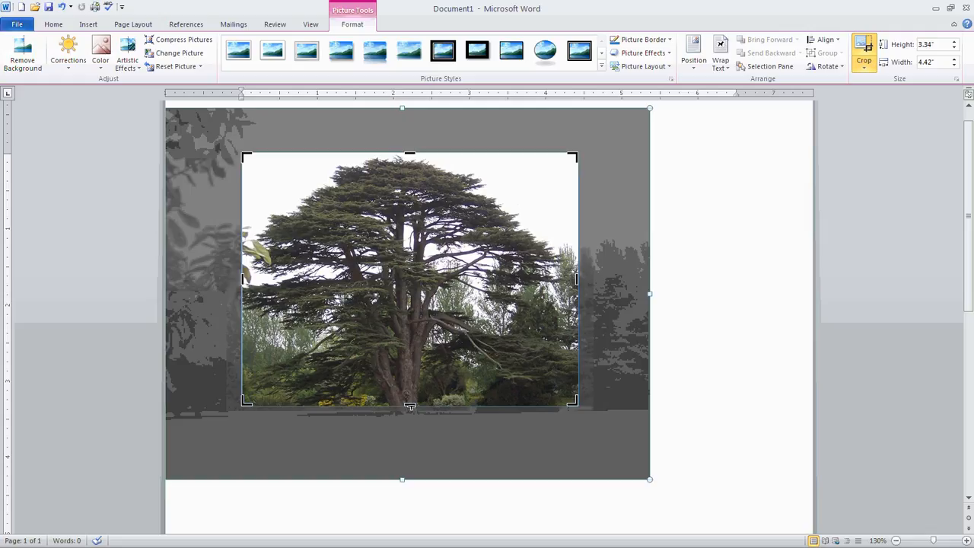
left_click_drag(410, 409, 409, 415)
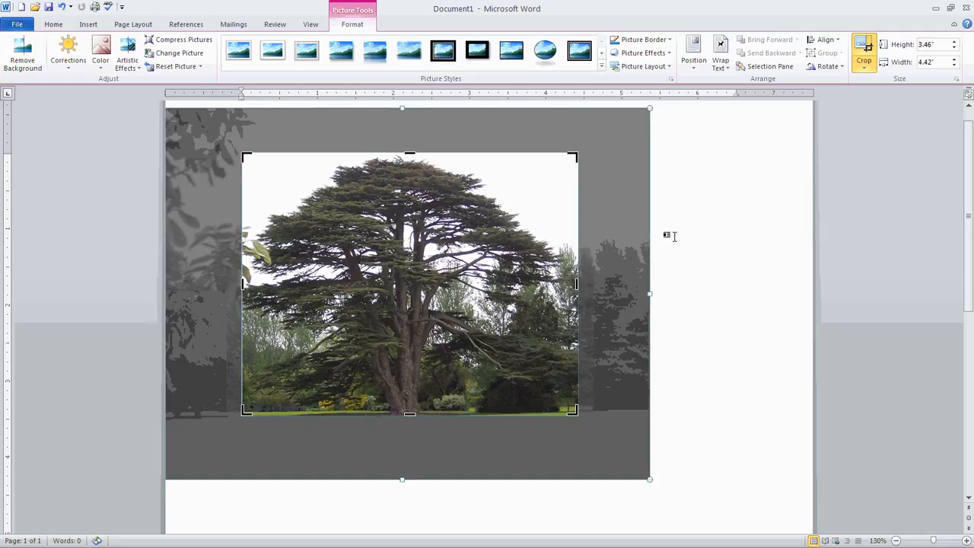
left_click(703, 226)
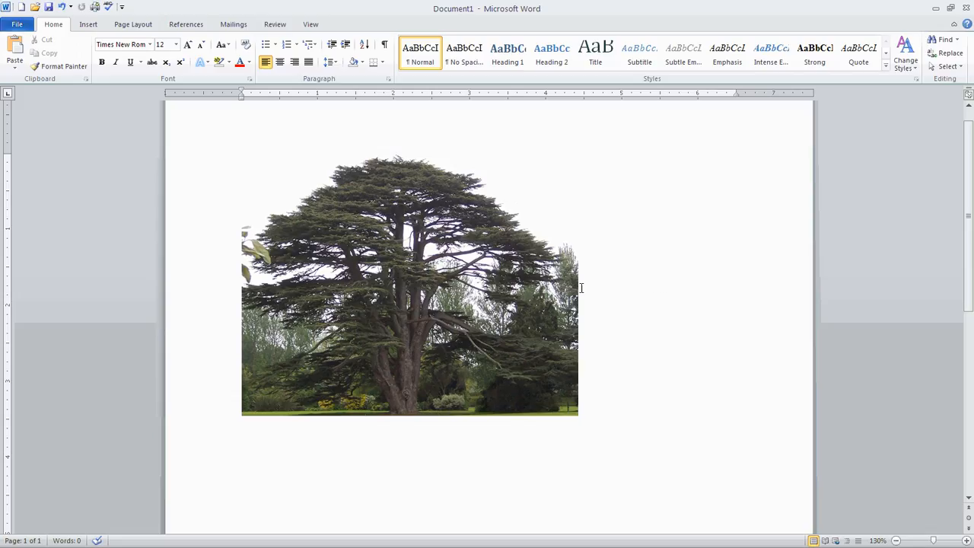
Stretch the cropped picture from each of its four sides to about 4.46" high by 5.99" wide
left_click(393, 304)
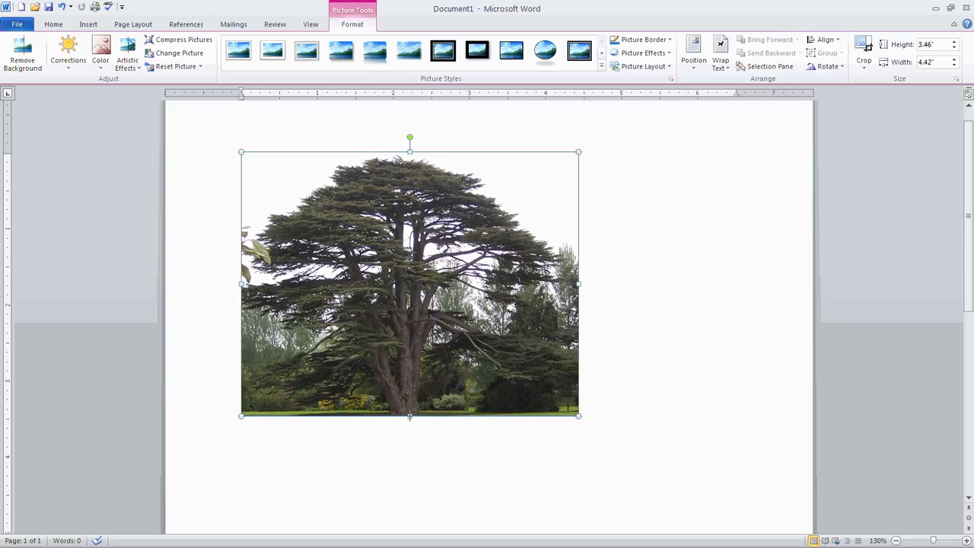
left_click_drag(409, 416, 405, 470)
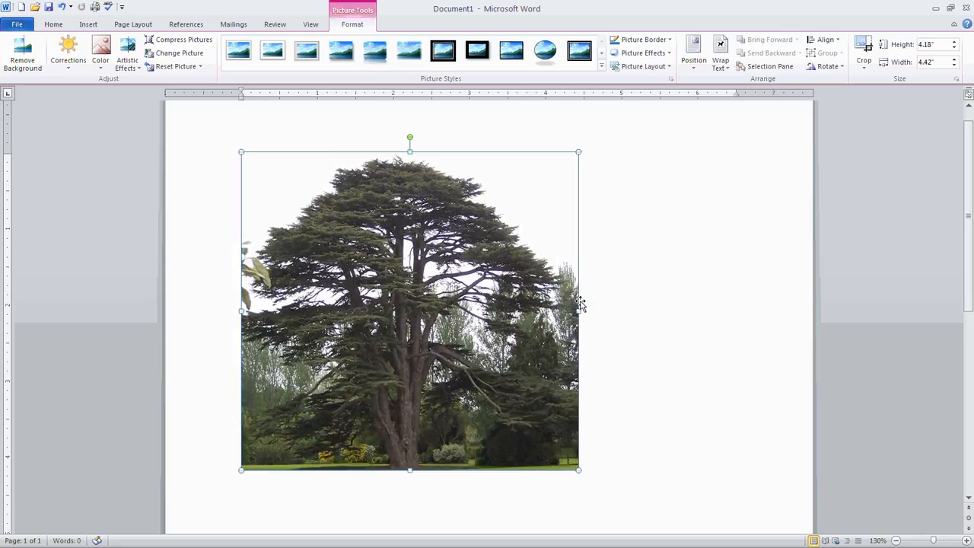
left_click_drag(580, 307, 671, 309)
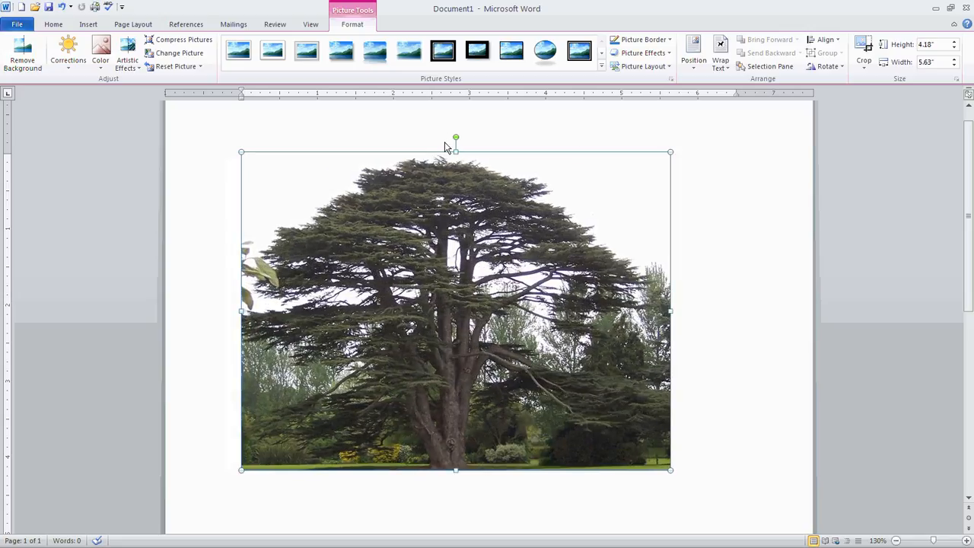
left_click_drag(456, 147, 456, 126)
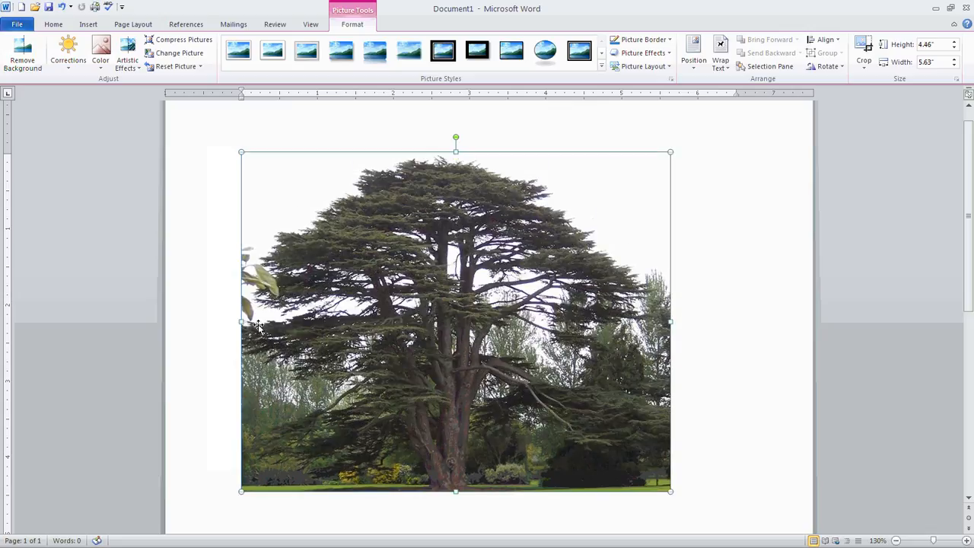
left_click_drag(241, 322, 214, 321)
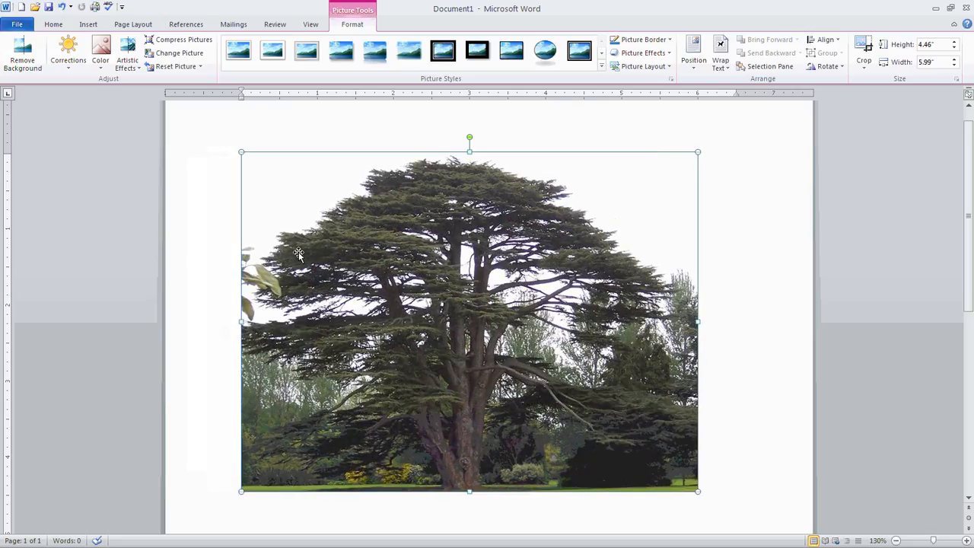
Undo the four side stretches of the tree picture
left_click(62, 6)
left_click(61, 7)
left_click(62, 7)
left_click(62, 7)
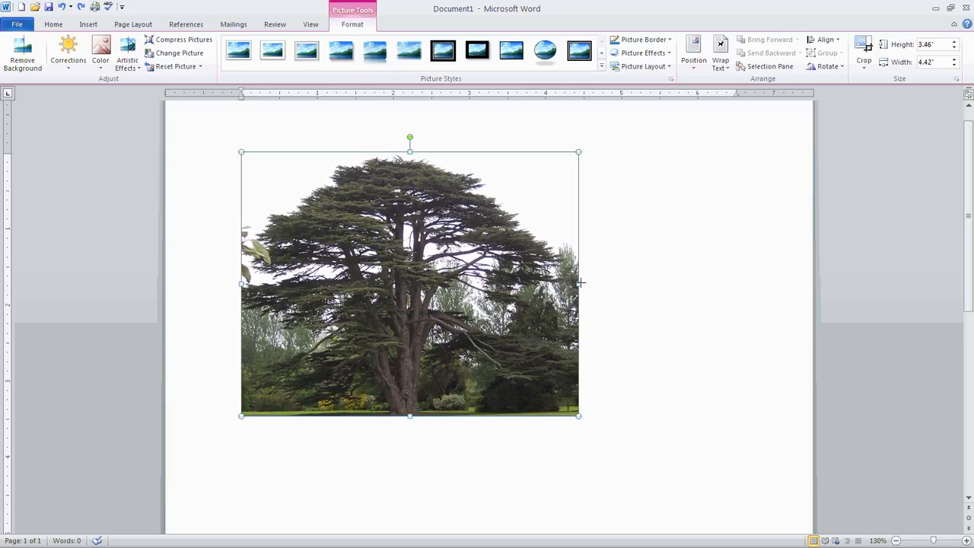
Squeeze the tree picture horizontally to about 1.63" wide and undo the distortion
left_click_drag(579, 283, 366, 283)
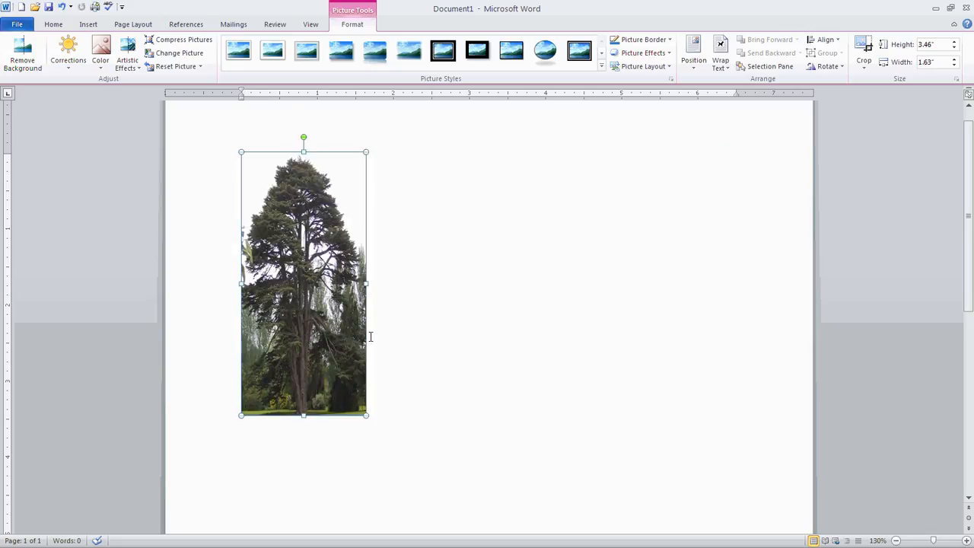
left_click(61, 7)
left_click(61, 7)
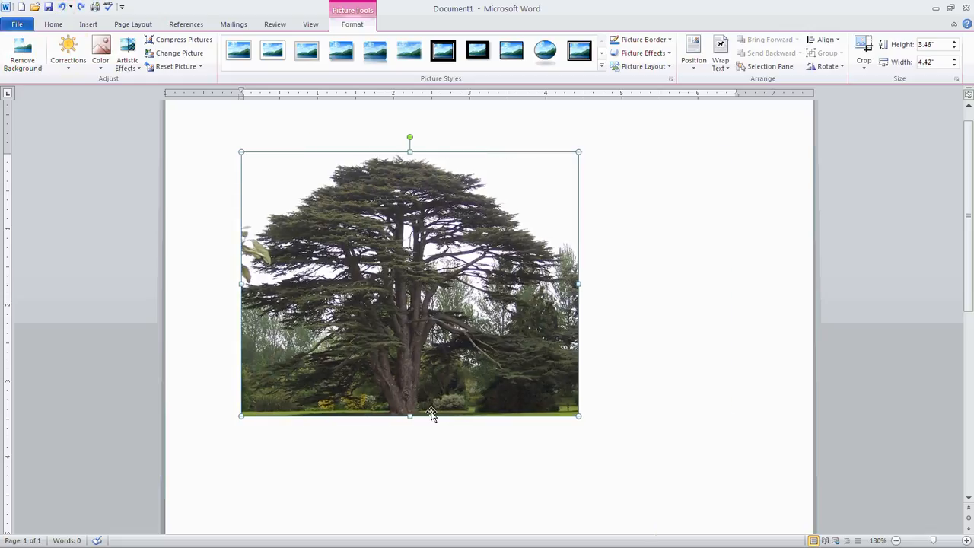
Resize the tree picture proportionally from its corners, finishing at about 4.29" high by 5.48" wide
left_click_drag(578, 416, 705, 514)
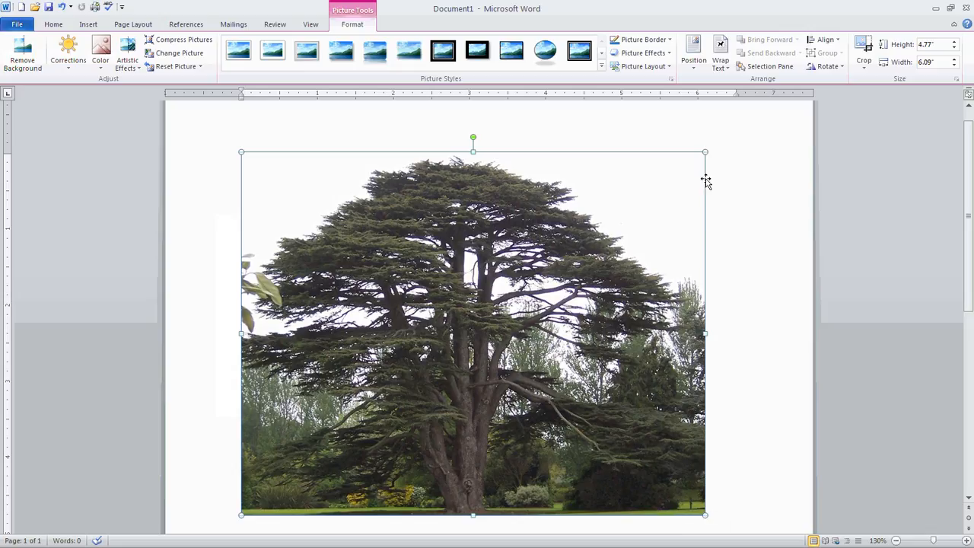
left_click_drag(704, 151, 606, 207)
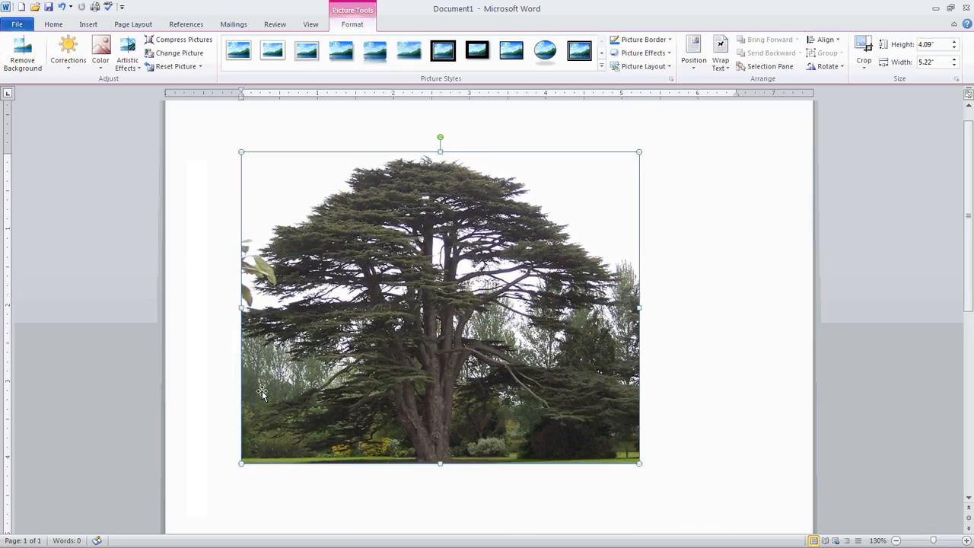
left_click_drag(242, 462, 315, 405)
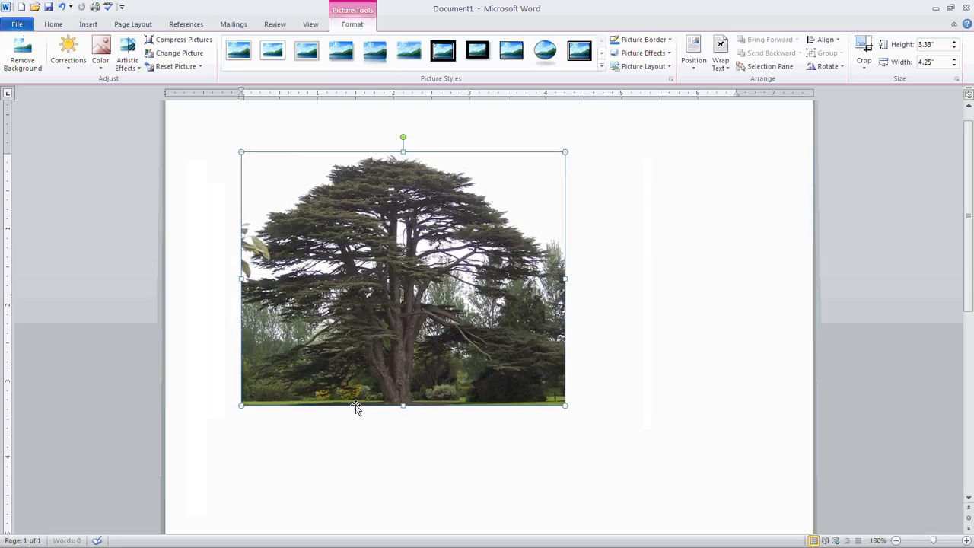
left_click_drag(565, 406, 496, 350)
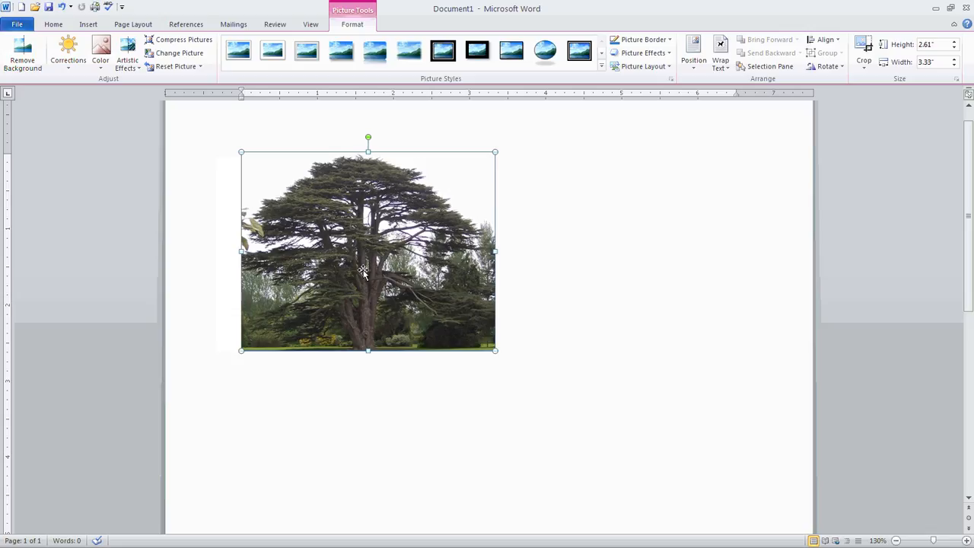
left_click_drag(501, 356, 659, 479)
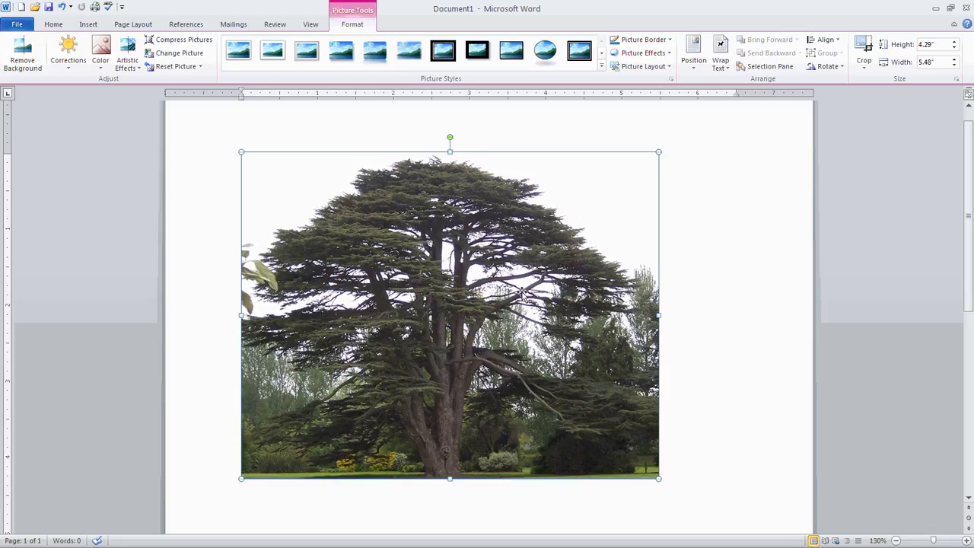
Try to move the tree picture freely around the page
left_click_drag(462, 262, 578, 287)
left_click_drag(474, 235, 568, 351)
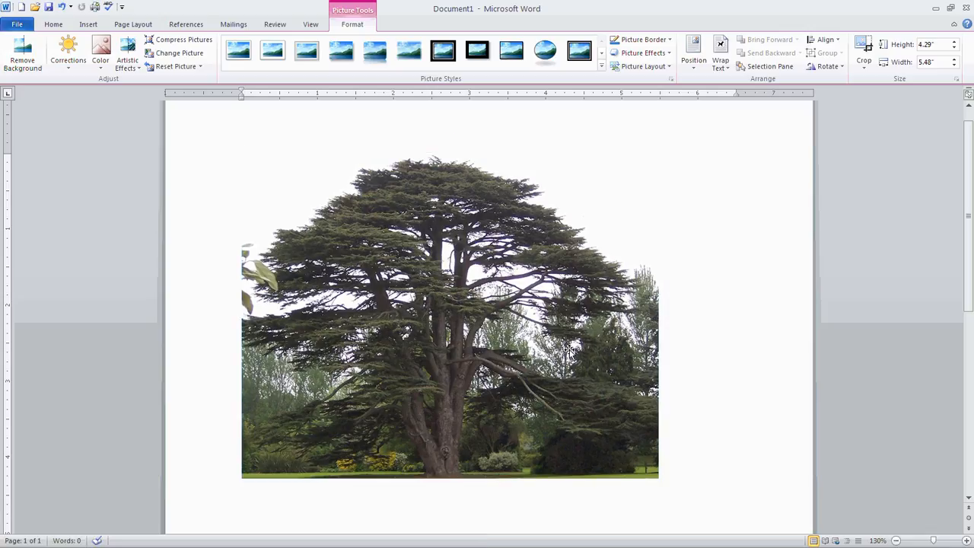
left_click_drag(515, 287, 399, 370)
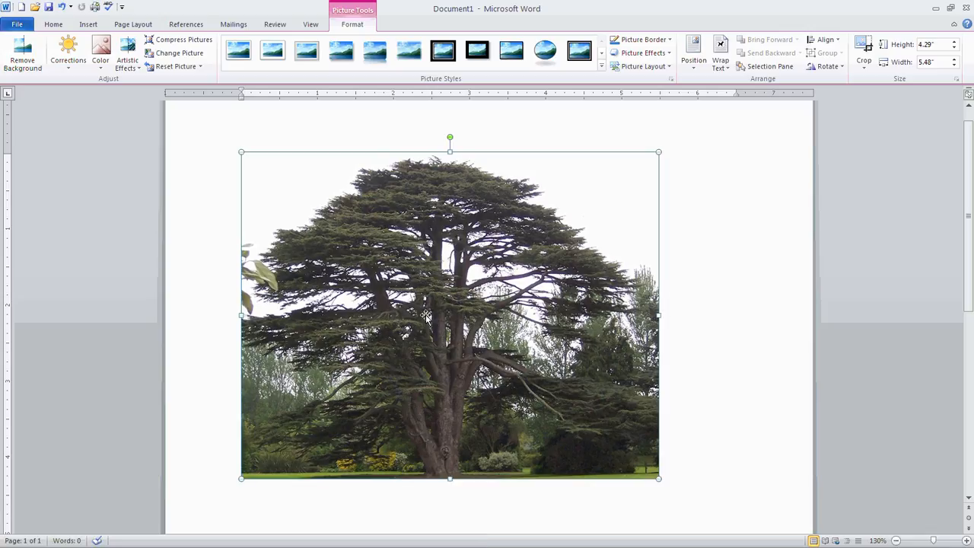
left_click_drag(426, 315, 728, 466)
Set the tree picture's text wrapping to In Front of Text and reposition it freely, lower and further right on the page
left_click(724, 69)
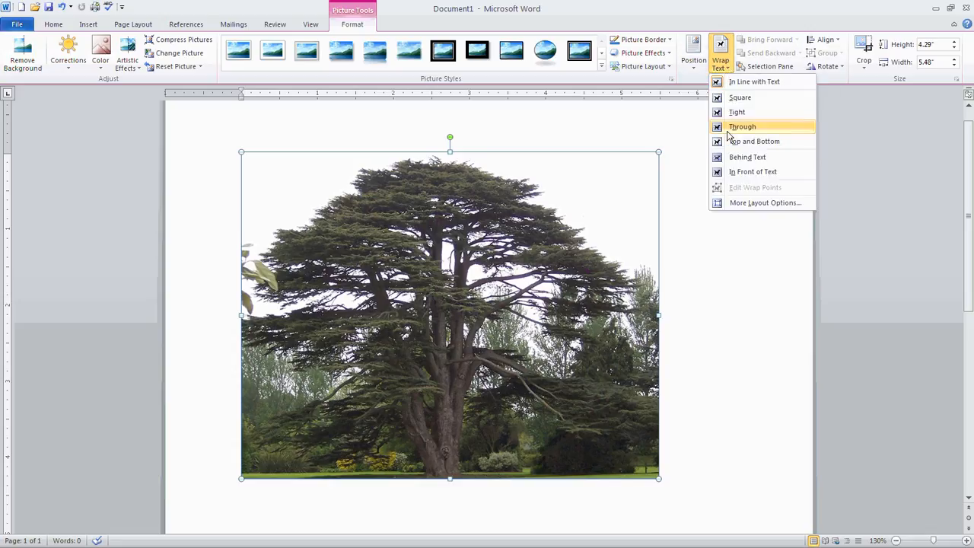
left_click(742, 172)
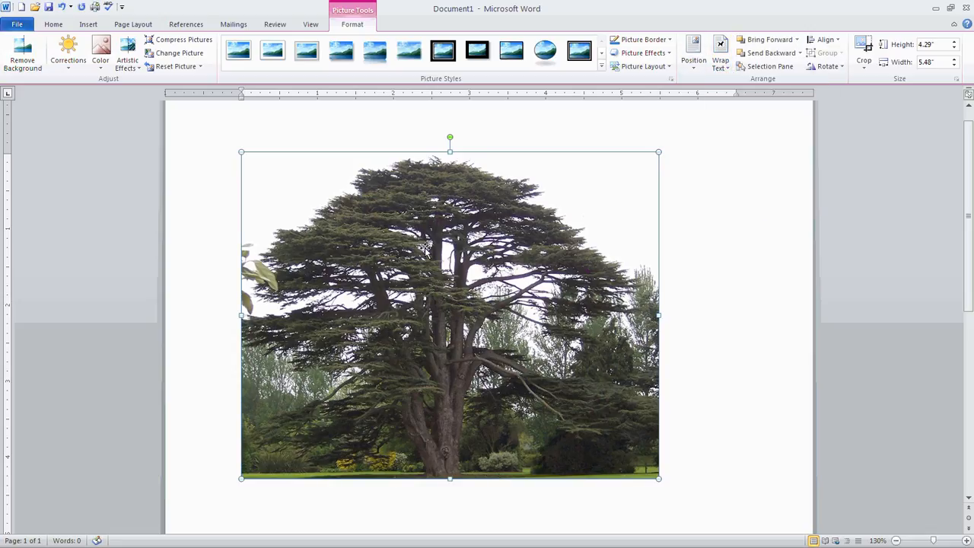
left_click_drag(431, 237, 446, 350)
left_click_drag(547, 270, 657, 153)
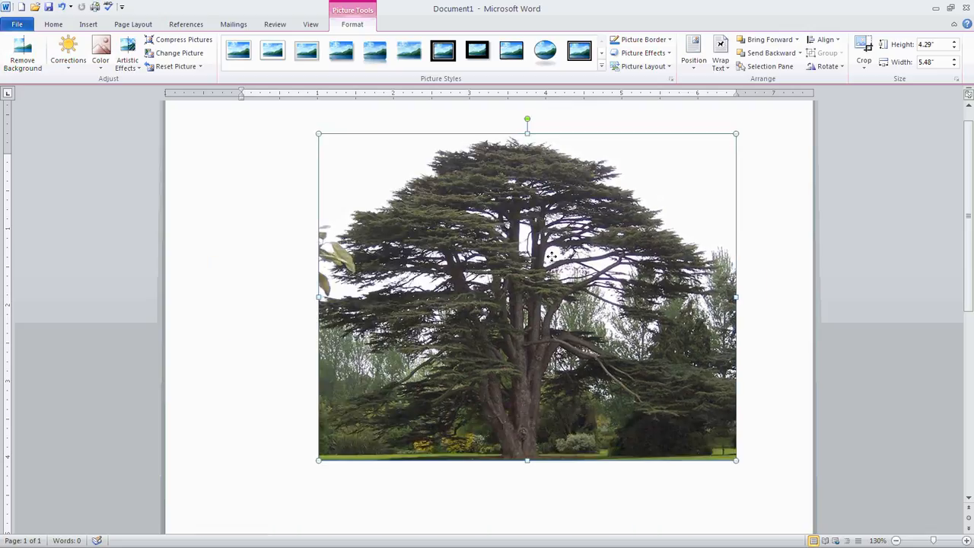
left_click_drag(556, 255, 501, 283)
left_click_drag(626, 339, 692, 393)
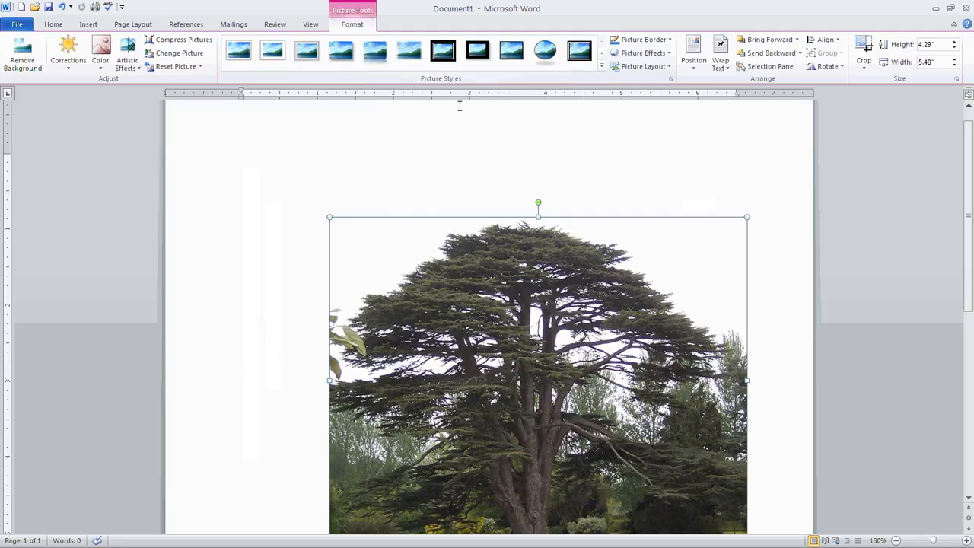
Deselect and reselect the tree picture, and try a rounded-corner picture style followed by a black double-frame style
left_click(221, 165)
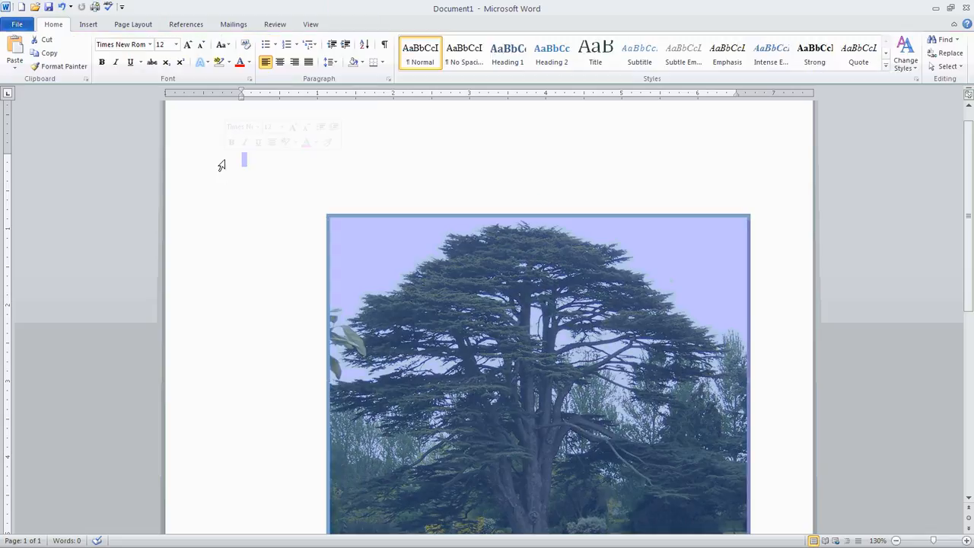
left_click(253, 175)
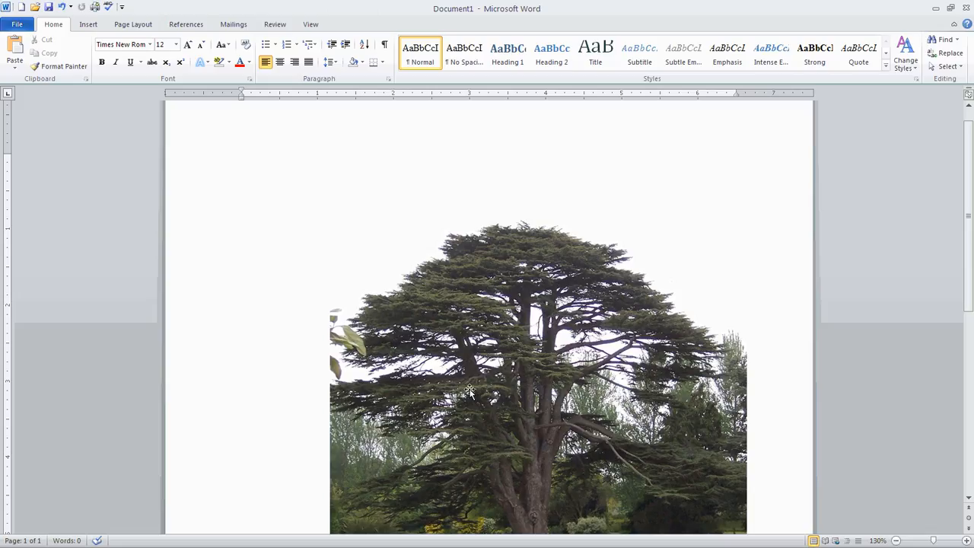
left_click(406, 297)
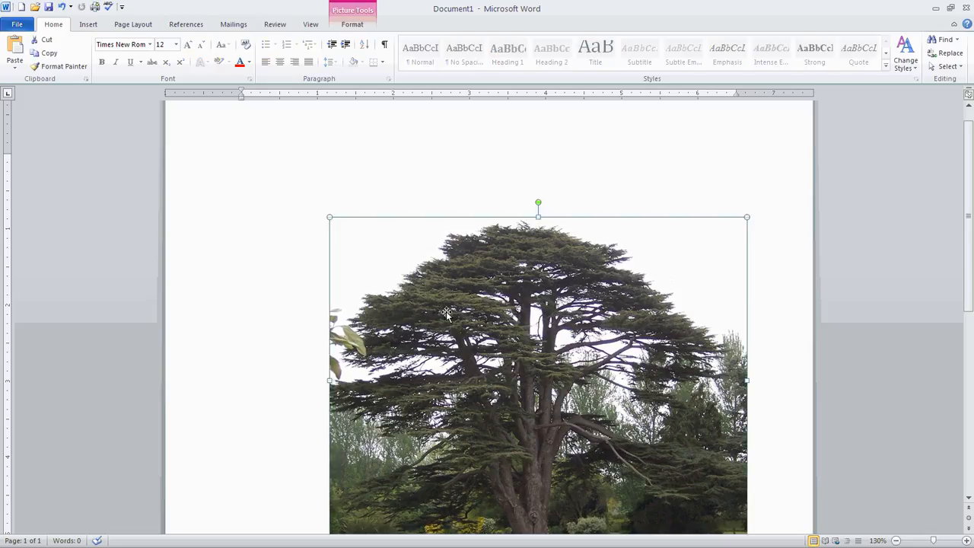
left_click(354, 25)
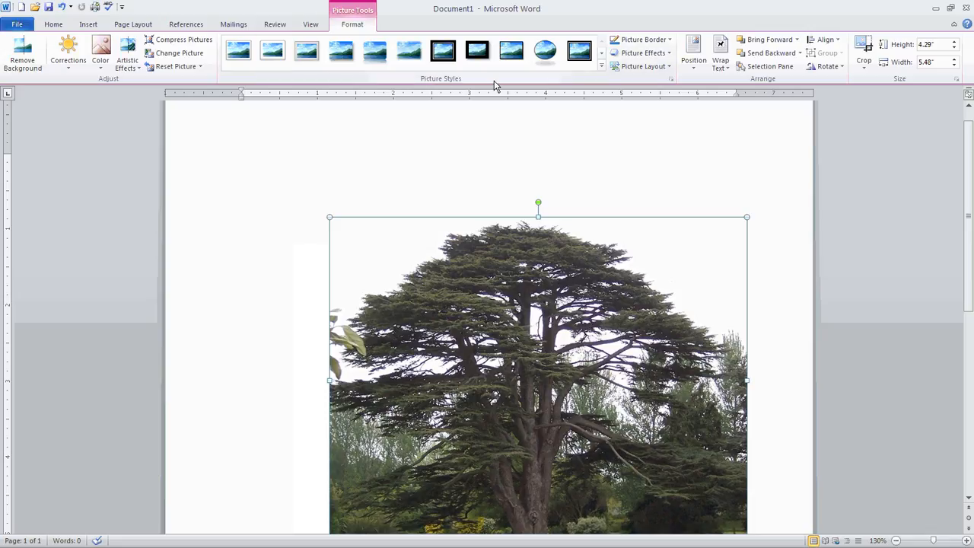
left_click(601, 67)
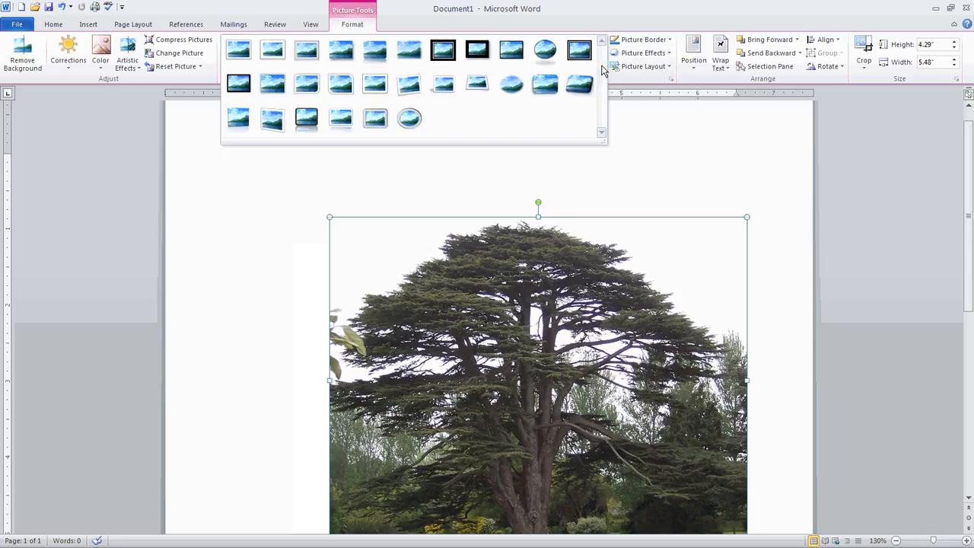
left_click(551, 85)
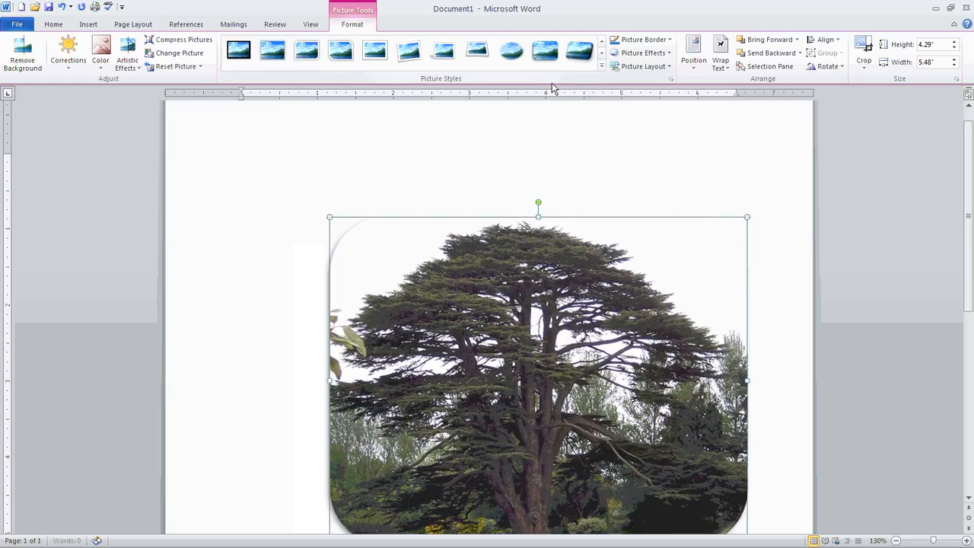
left_click(602, 67)
left_click(578, 48)
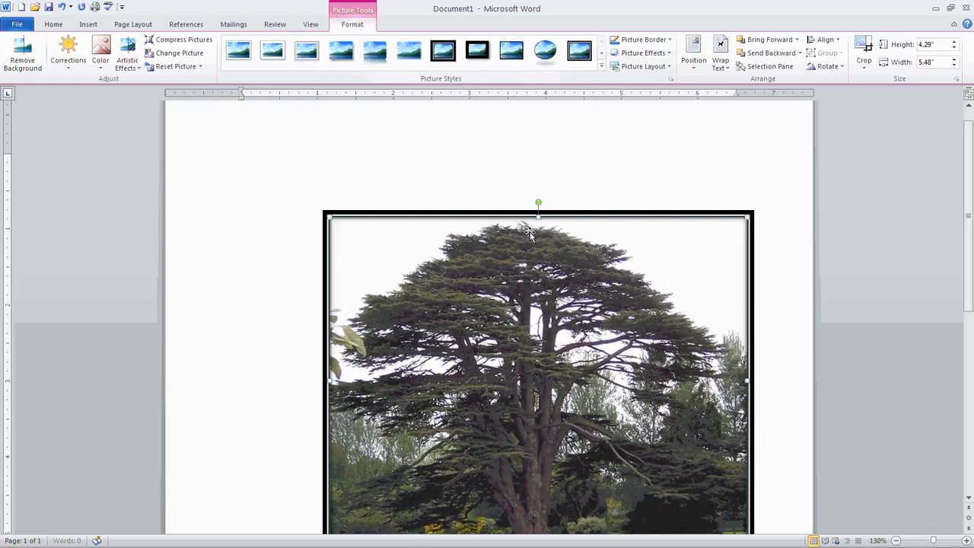
scroll(693, 268, "down", 2)
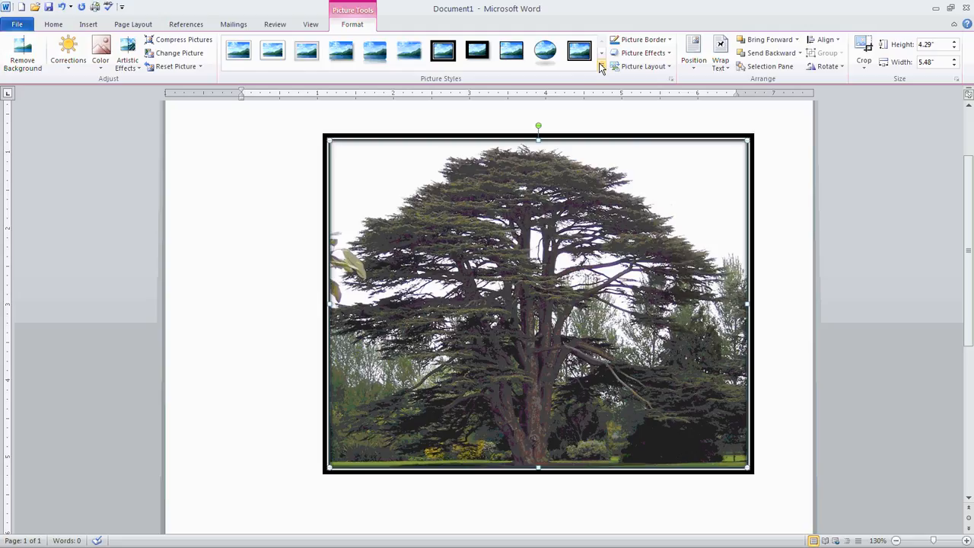
Apply the tilted white-border picture style with a shadow to the tree picture and move it down and left on the page
left_click(601, 67)
left_click(404, 83)
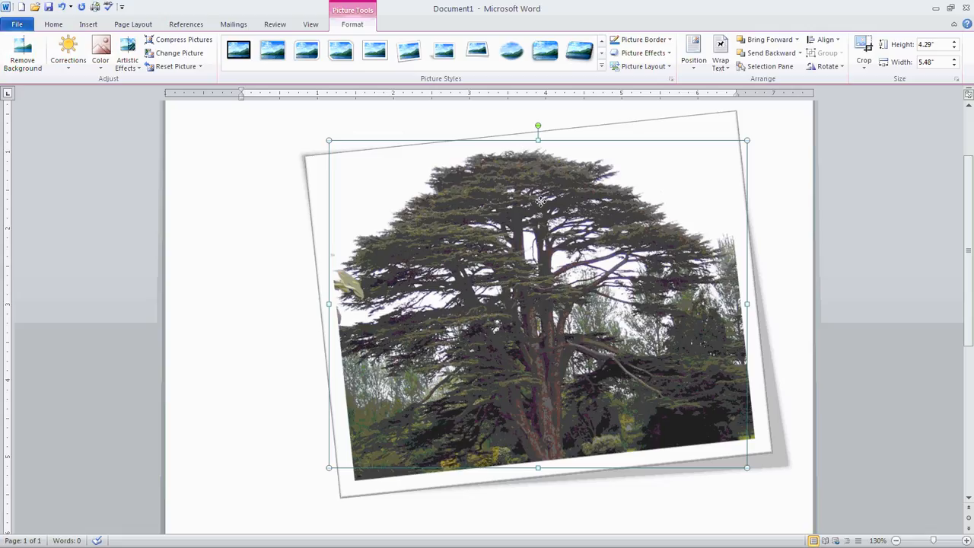
left_click_drag(540, 201, 493, 258)
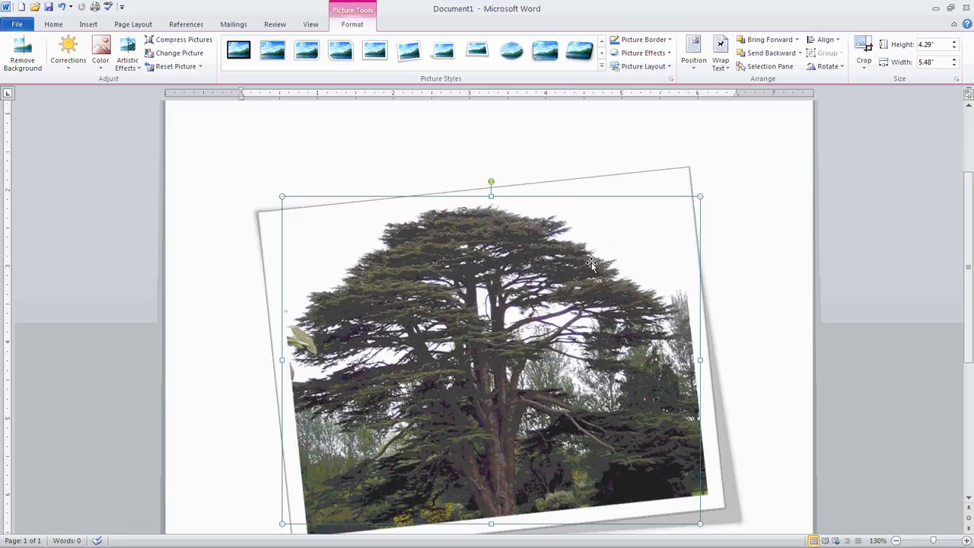
Rotate the tree picture further counterclockwise
scroll(591, 264, "down", 1)
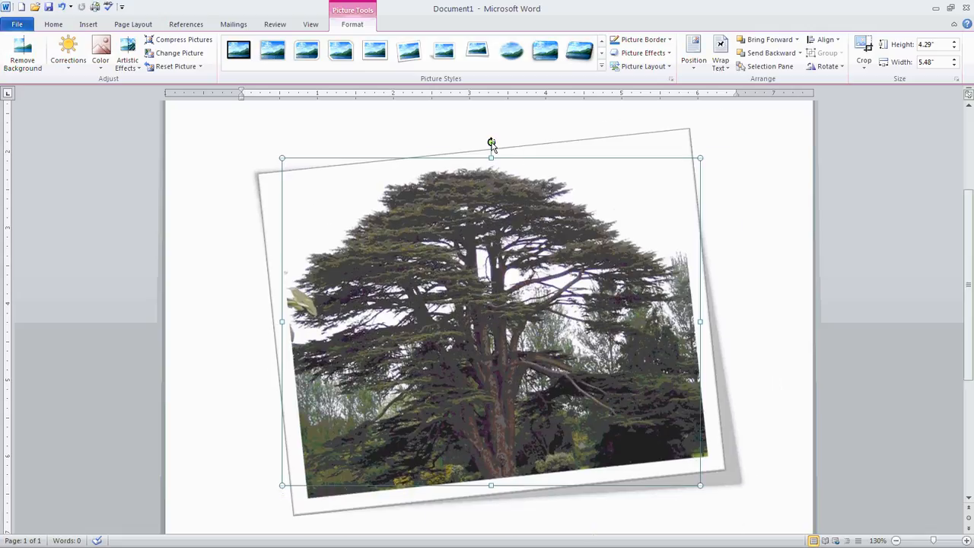
left_click_drag(491, 144, 456, 175)
key("Escape")
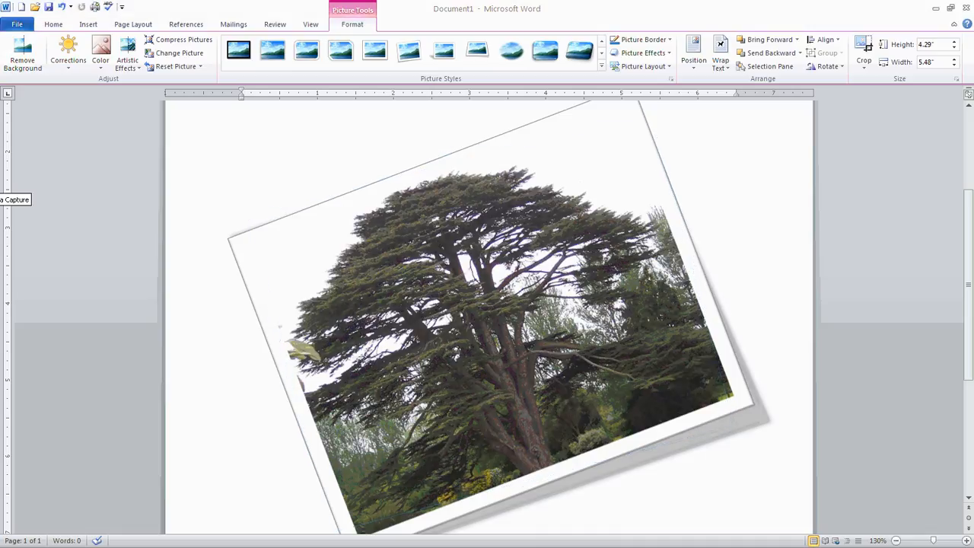
Switch to SMART Notebook and review page 25, the picture assignment instructions, in full-screen view
left_click_drag(0, 70, 308, 65)
left_click(665, 67)
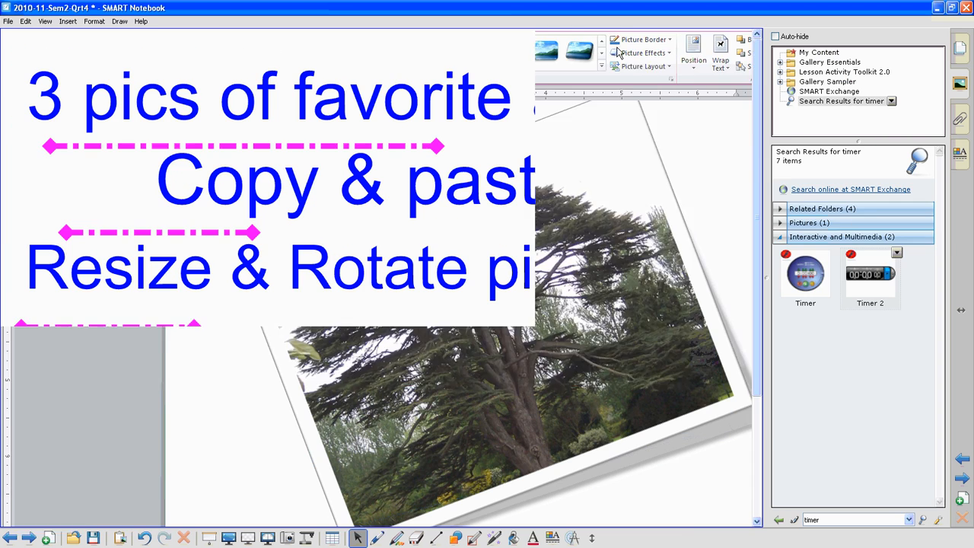
left_click(961, 48)
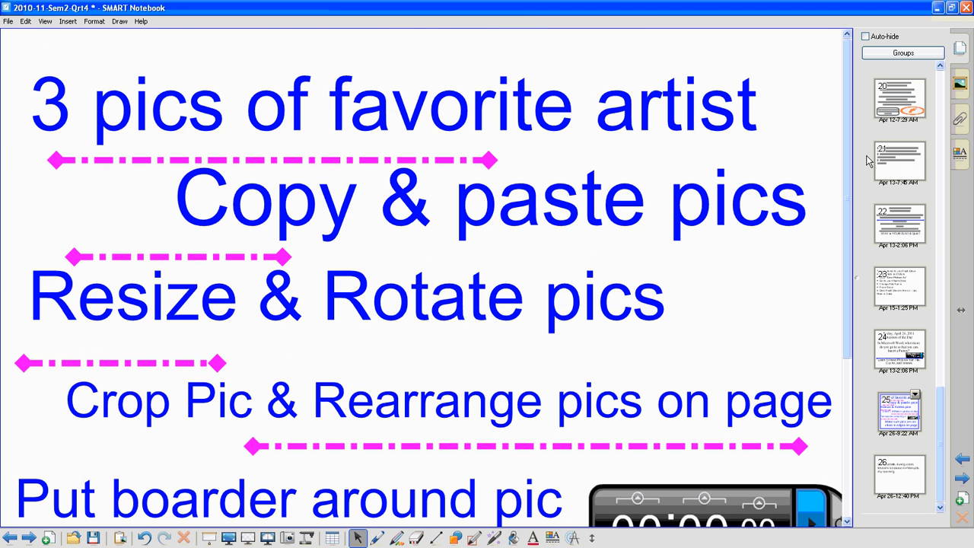
left_click(228, 538)
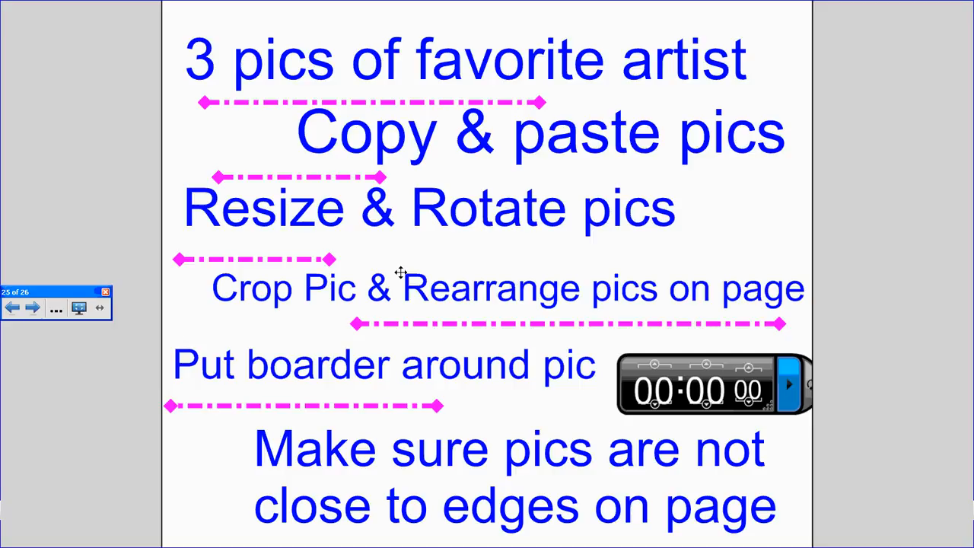
key("Escape")
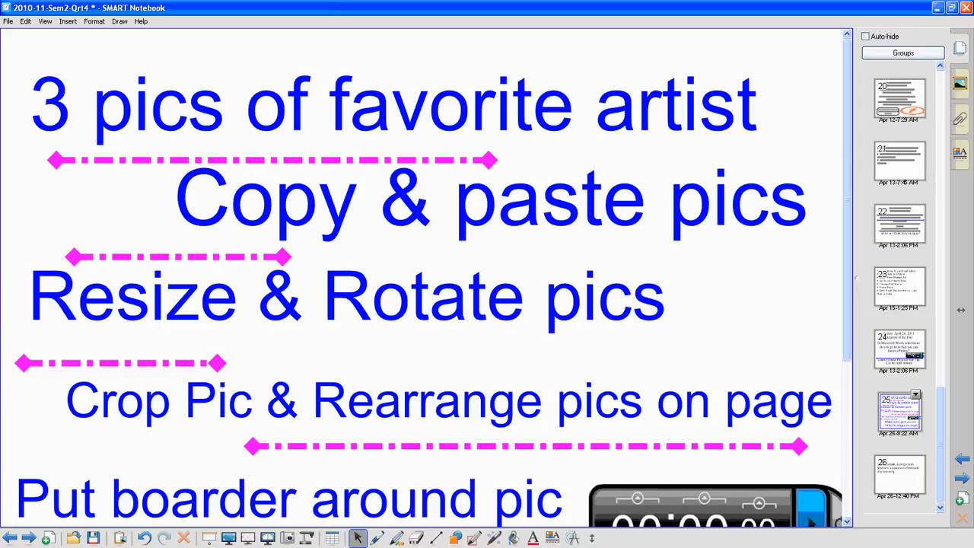
key("alt+Tab")
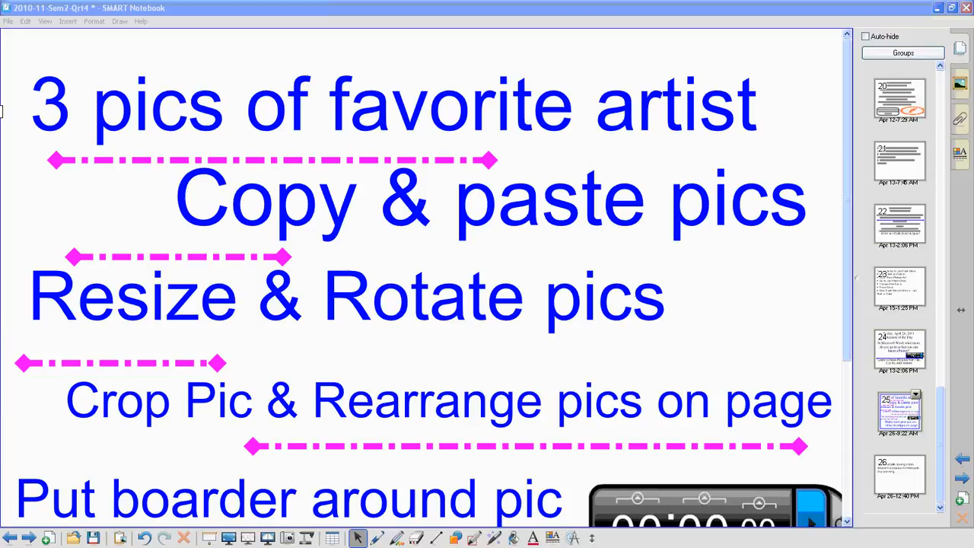
left_click(625, 70)
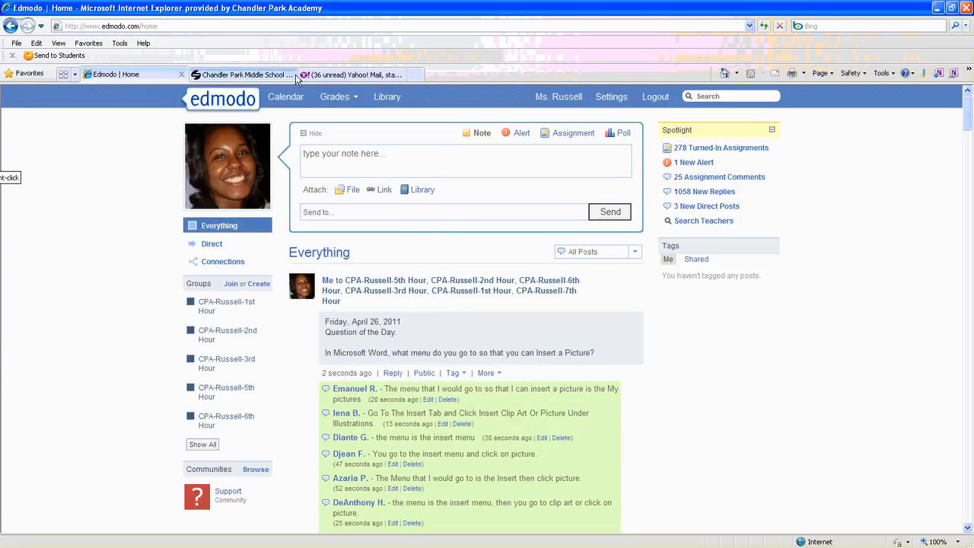
left_click(415, 74)
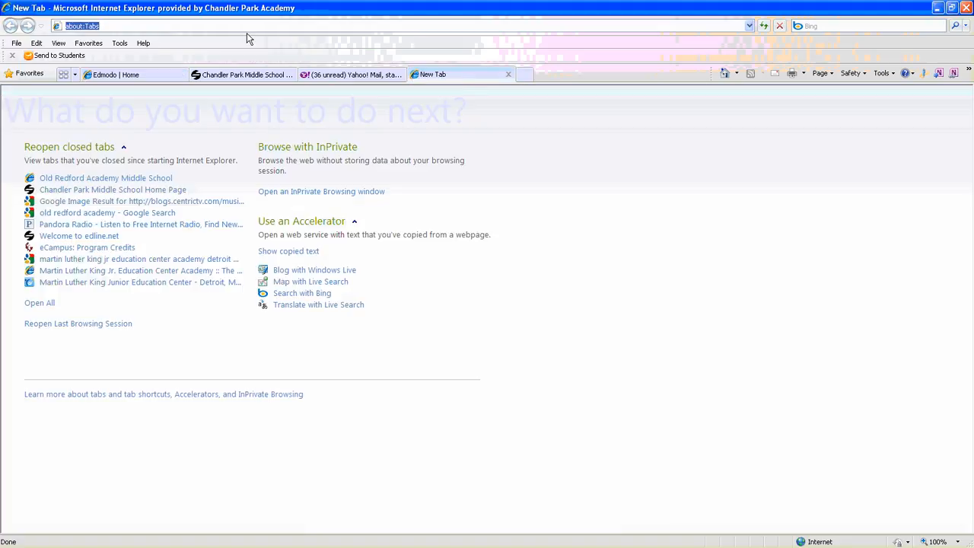
type("ww")
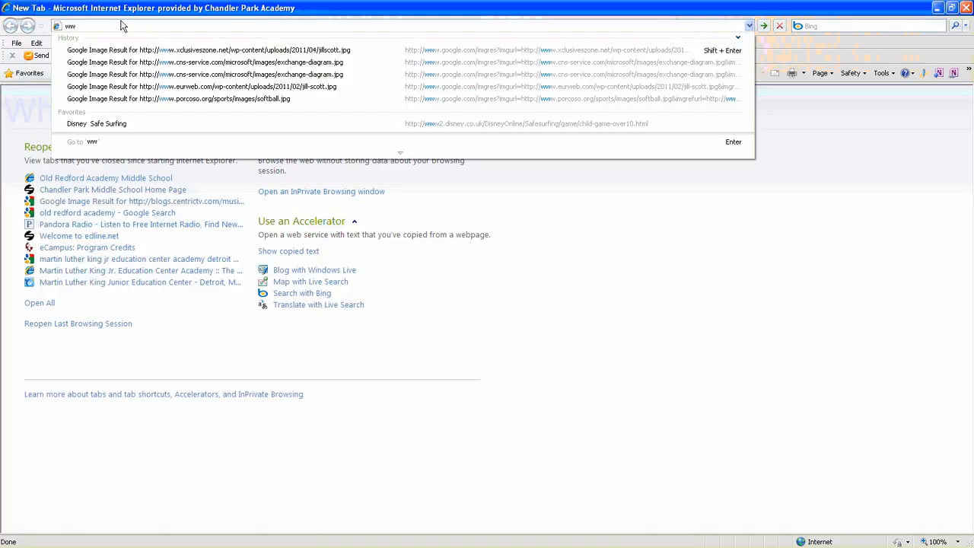
type("w.g")
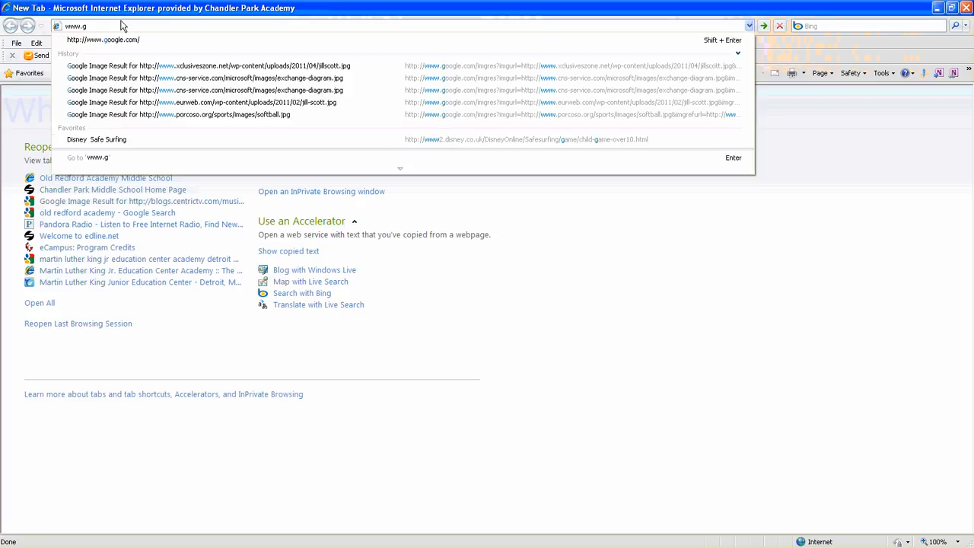
left_click(146, 40)
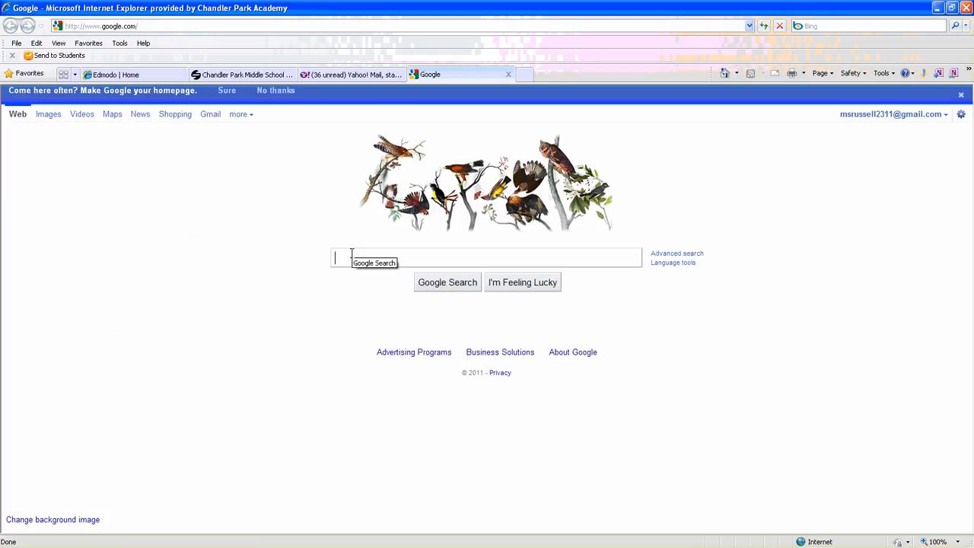
Search Google for "jill scott" and show the image results
type("jill s")
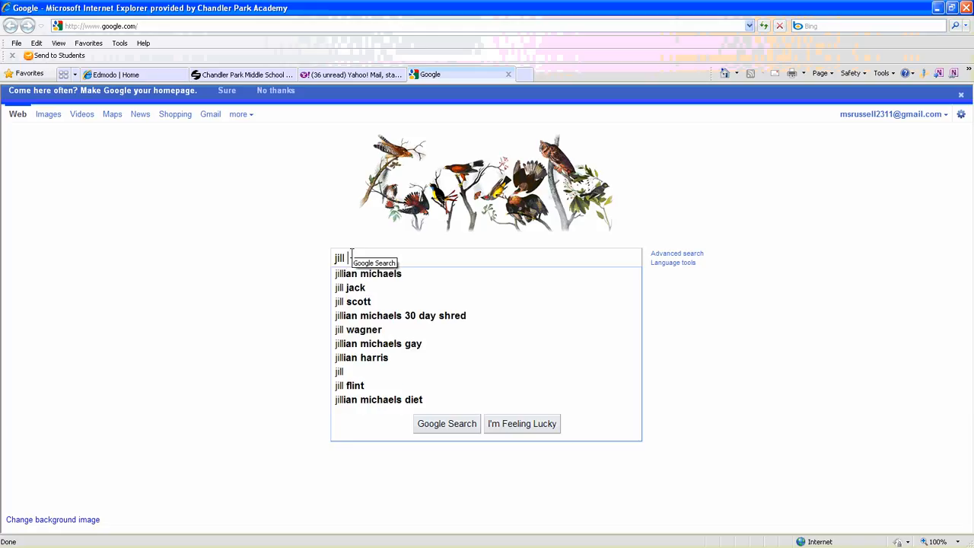
type("cott")
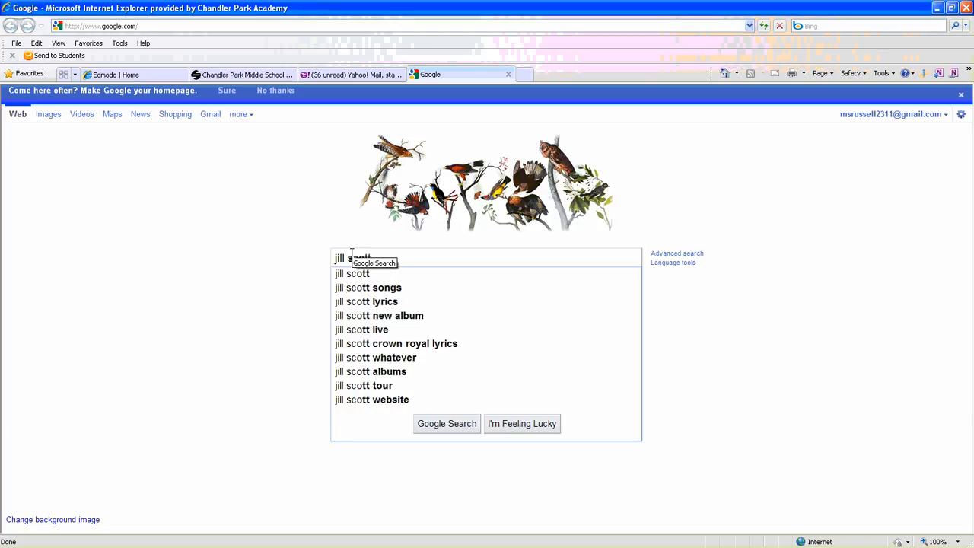
key("Return")
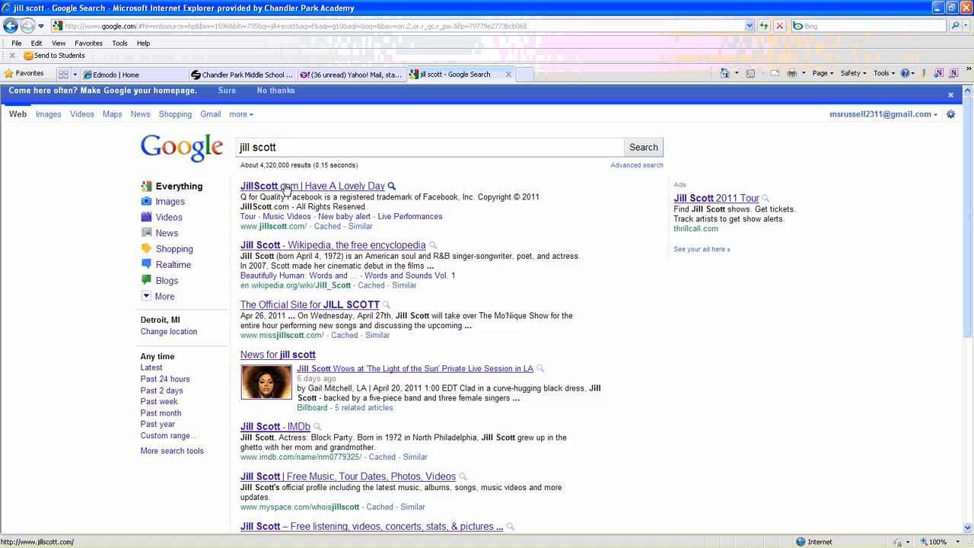
left_click(48, 115)
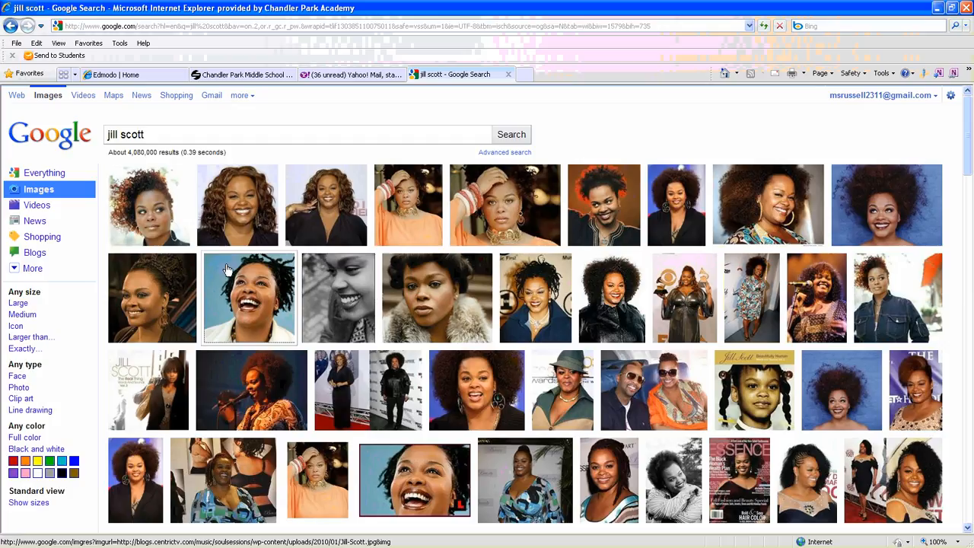
Open the close-up Jill Scott photo with large hoop earrings (450 × 409) from the image results and copy it
mouse_move(488, 395)
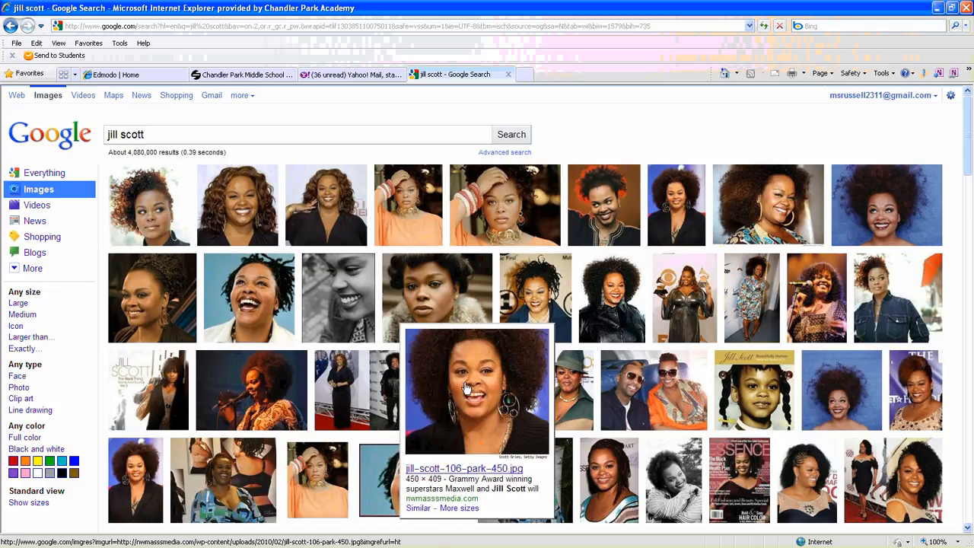
left_click(470, 388)
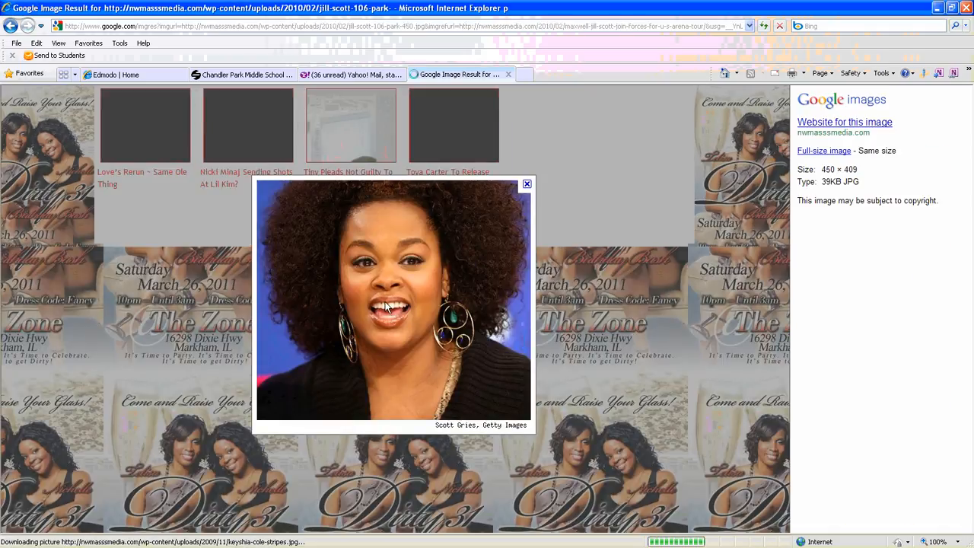
right_click(388, 303)
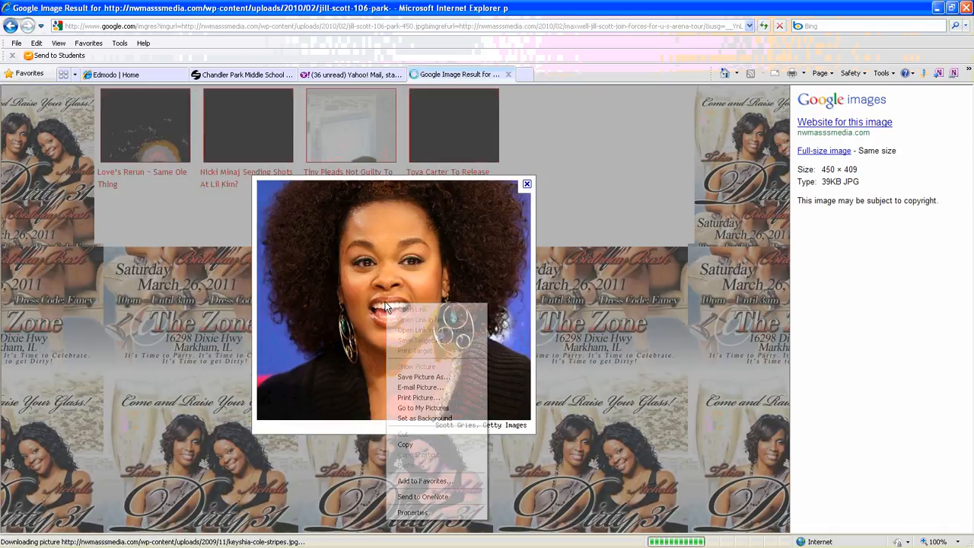
left_click(405, 444)
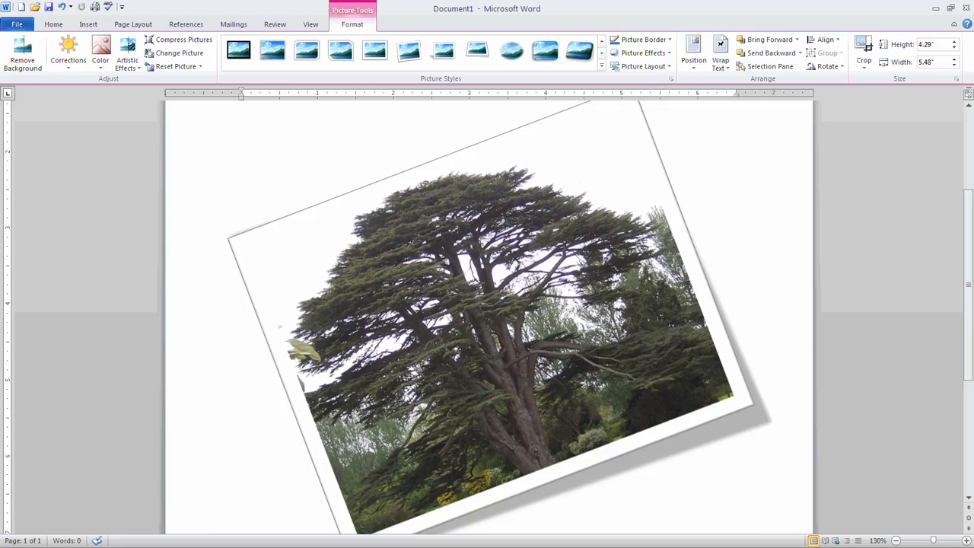
Switch to Word, delete the tree picture and paste the copied photo in its place
key("Delete")
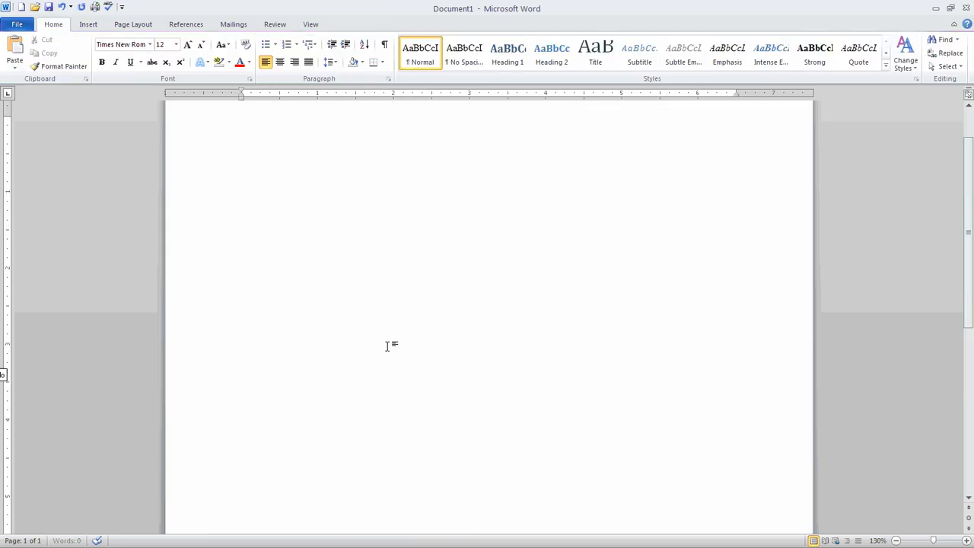
left_click(15, 47)
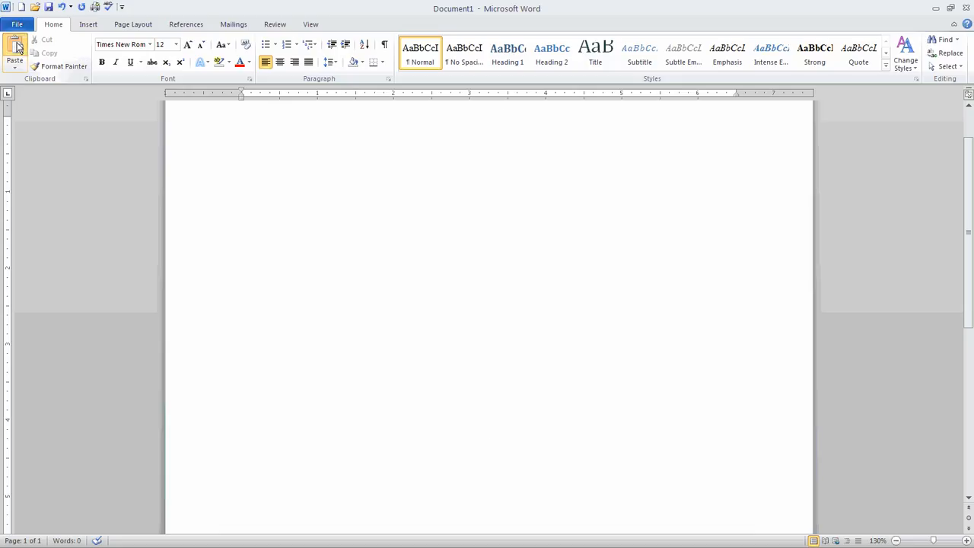
scroll(406, 358, "up", 1)
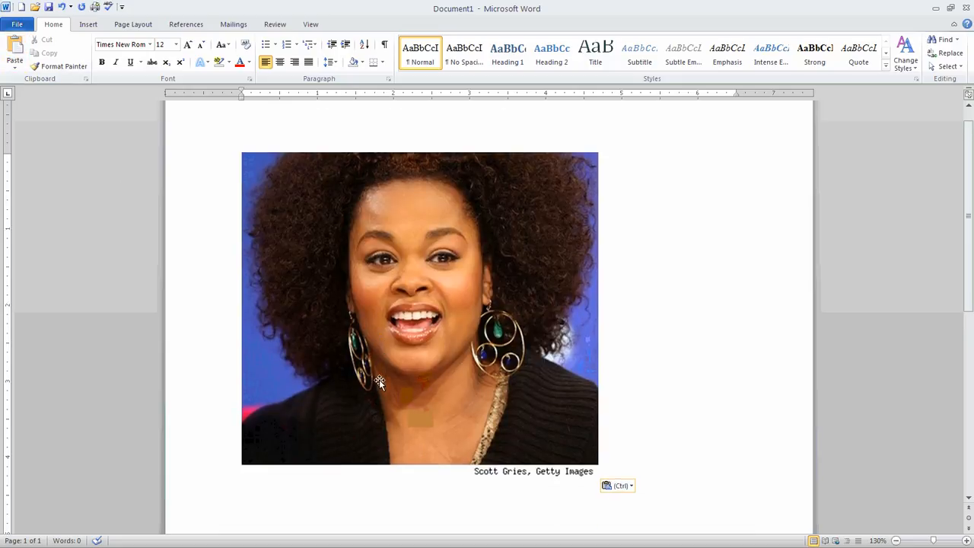
Crop the pasted photo to about 4.06" high by 4.65" wide, cutting off the photo credit along its lower edge
left_click(388, 384)
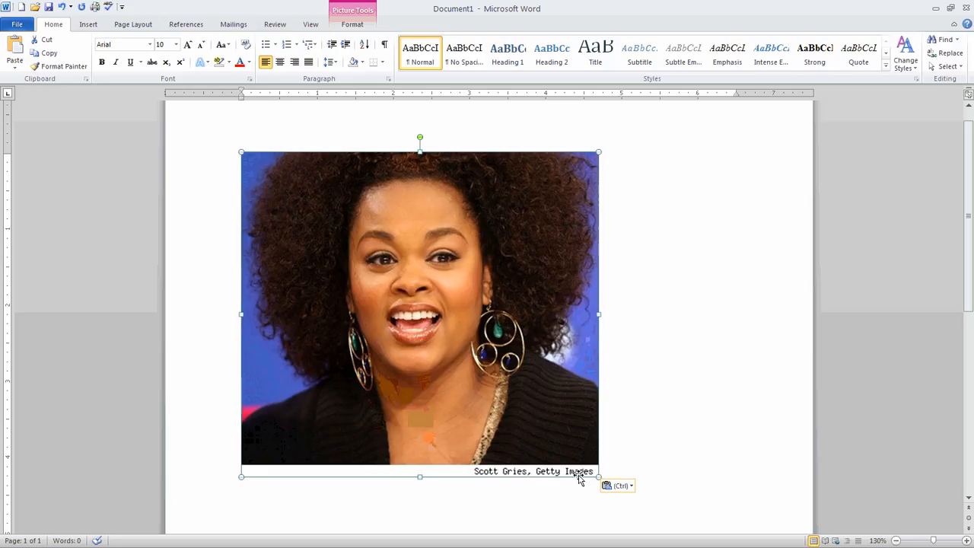
left_click(359, 26)
left_click(864, 45)
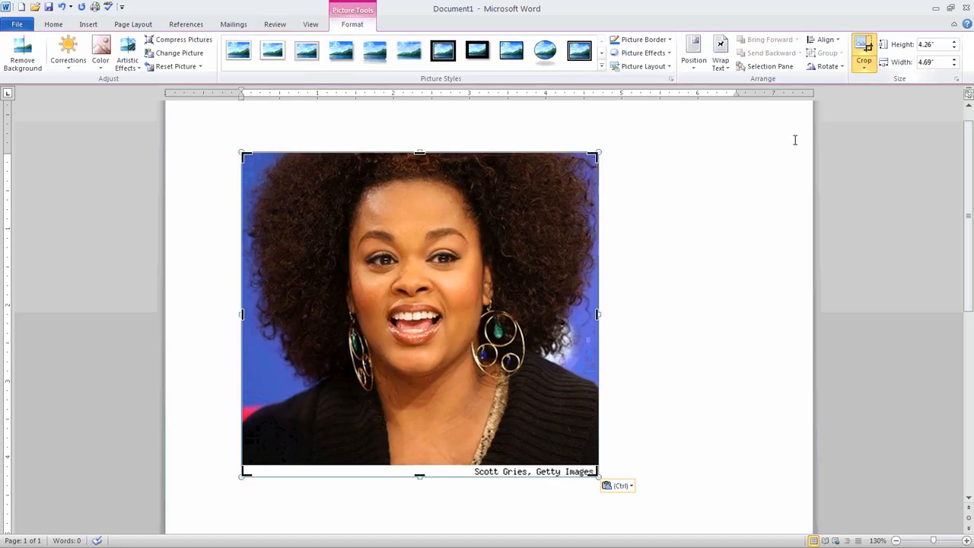
left_click_drag(593, 472, 596, 461)
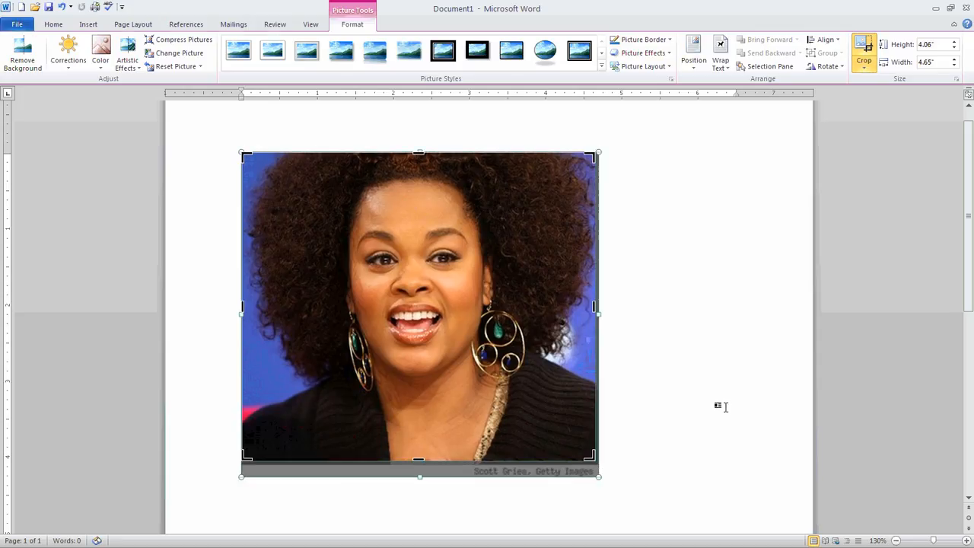
left_click(718, 405)
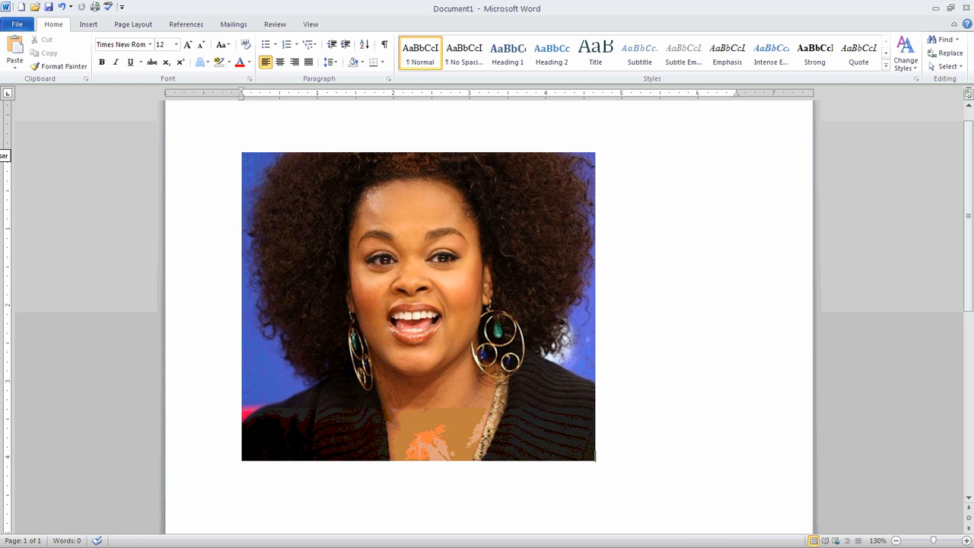
Copy the black-and-white smiling photo from the Internet Explorer image results and paste it into the Word document after the first picture
left_click(1, 155)
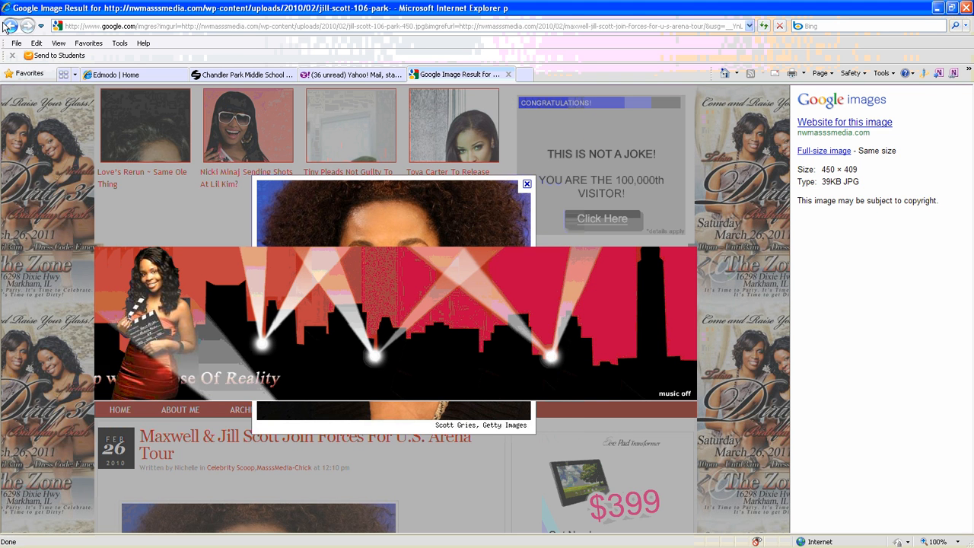
left_click(10, 26)
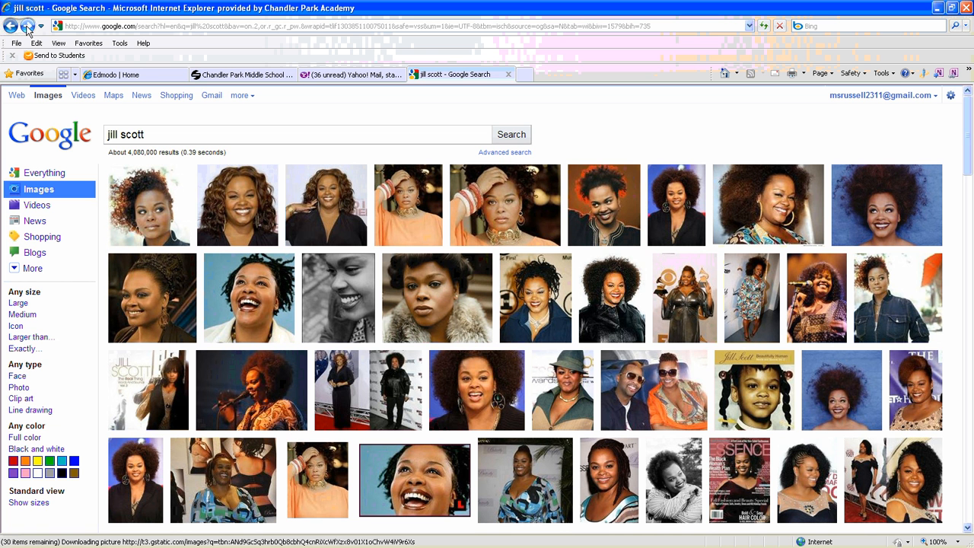
left_click(353, 314)
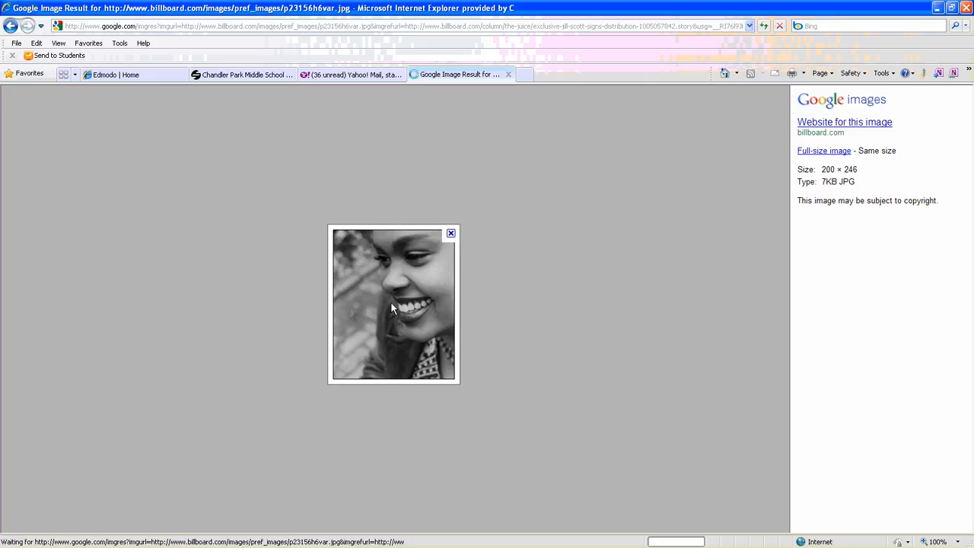
right_click(391, 304)
left_click(430, 447)
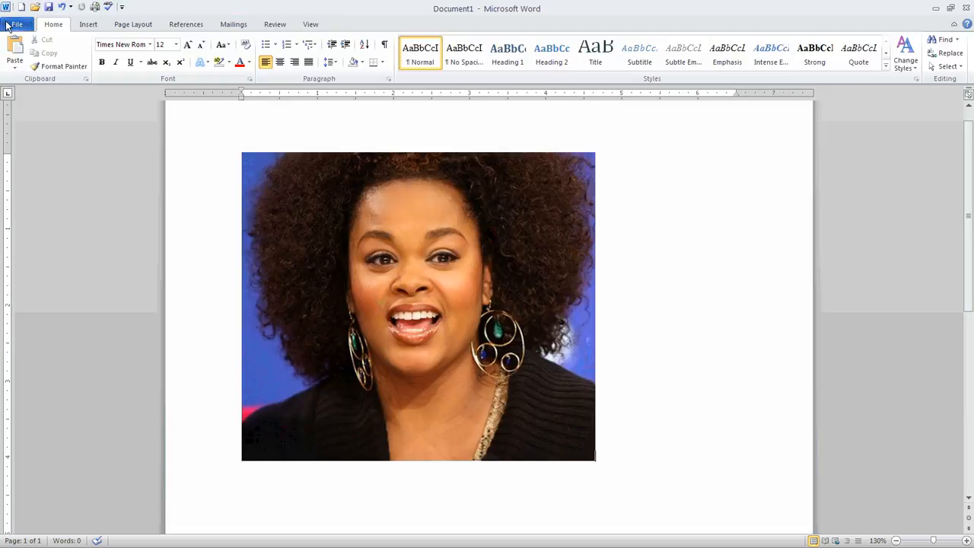
left_click(17, 48)
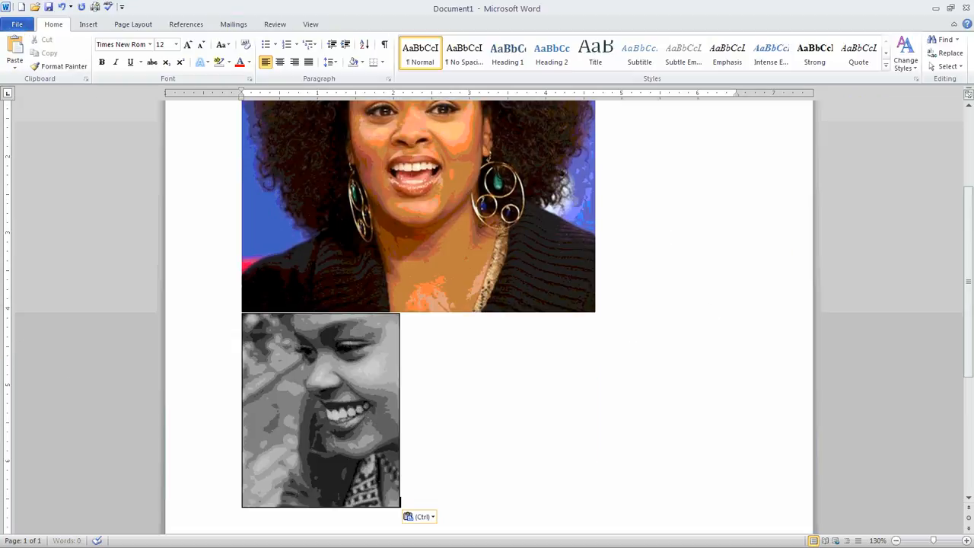
Switch back to Internet Explorer and return to the Jill Scott image results
key("alt+Tab")
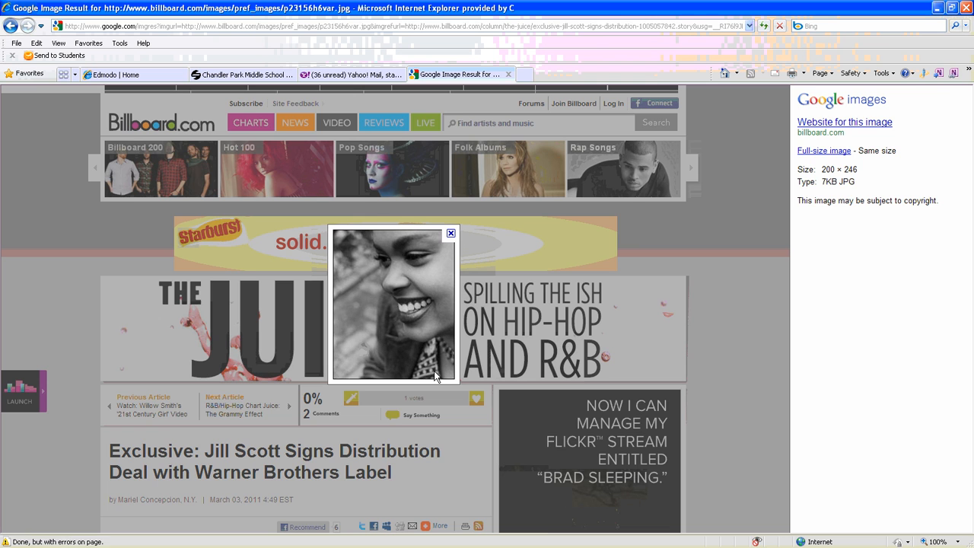
left_click(10, 26)
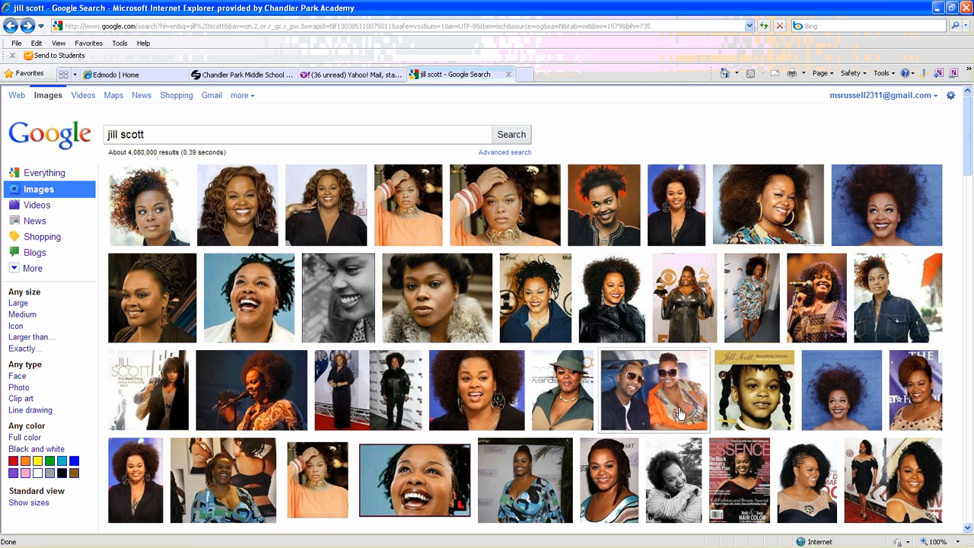
Try to copy the preview of the two-person airplane photo directly from the image results
right_click(660, 404)
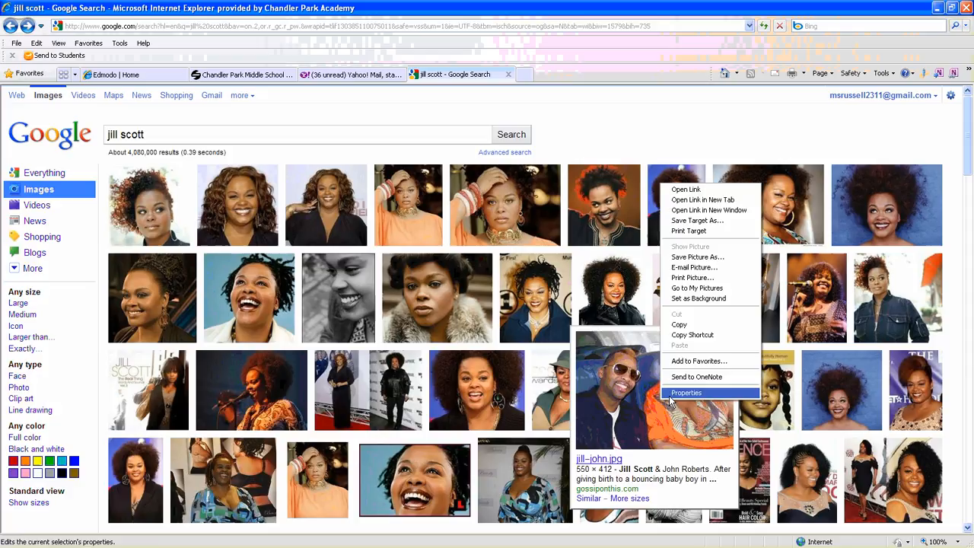
left_click(697, 325)
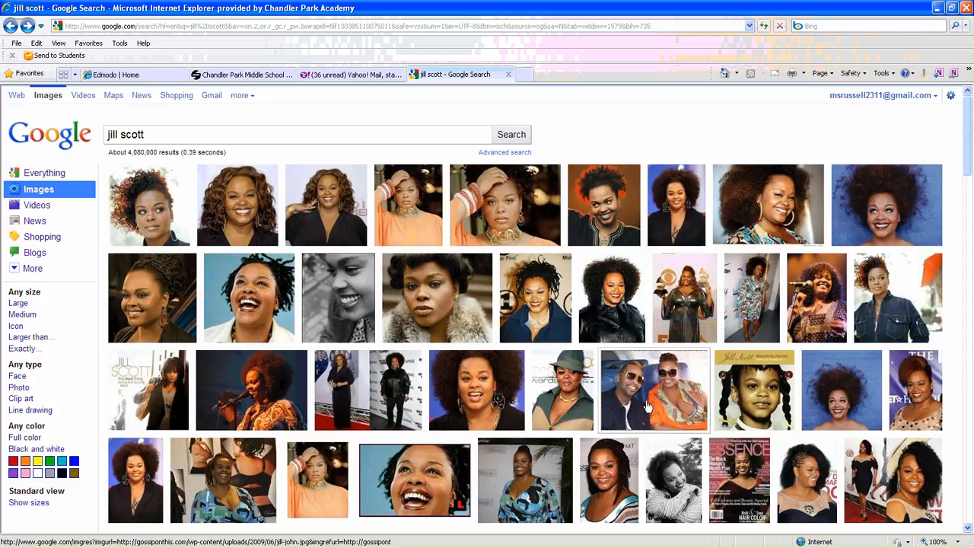
mouse_move(645, 404)
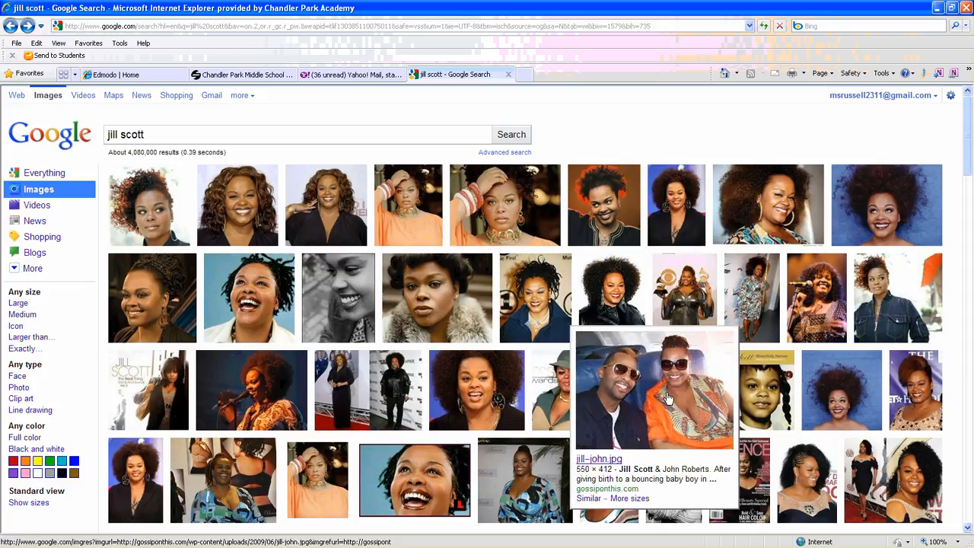
right_click(667, 399)
left_click(700, 326)
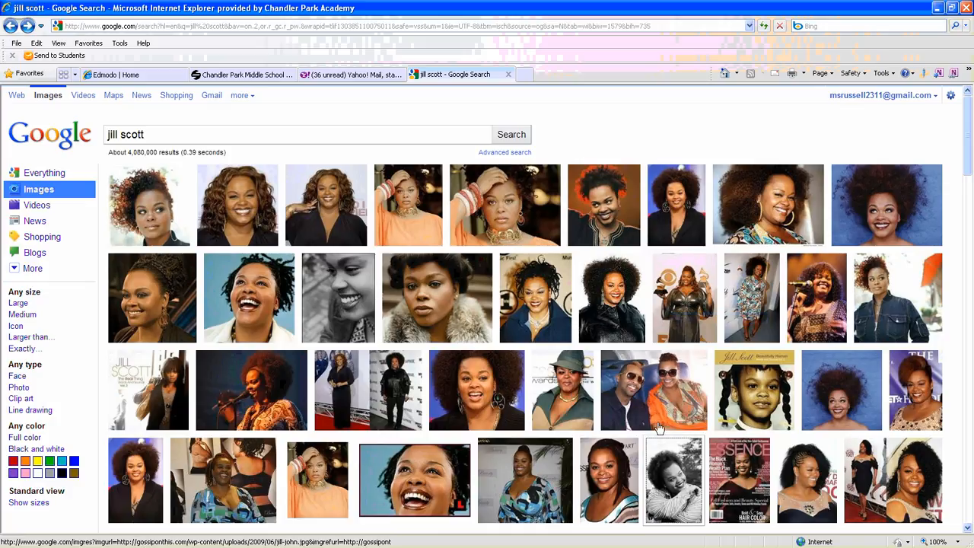
Open the two-person airplane photo (550 × 412), copy it and paste it into the Word document after the black-and-white photo
left_click(655, 394)
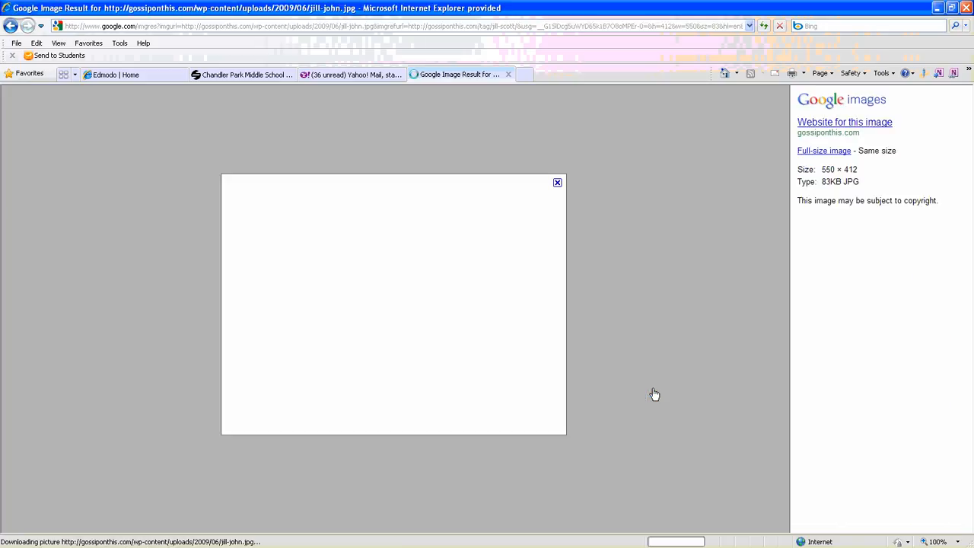
right_click(353, 295)
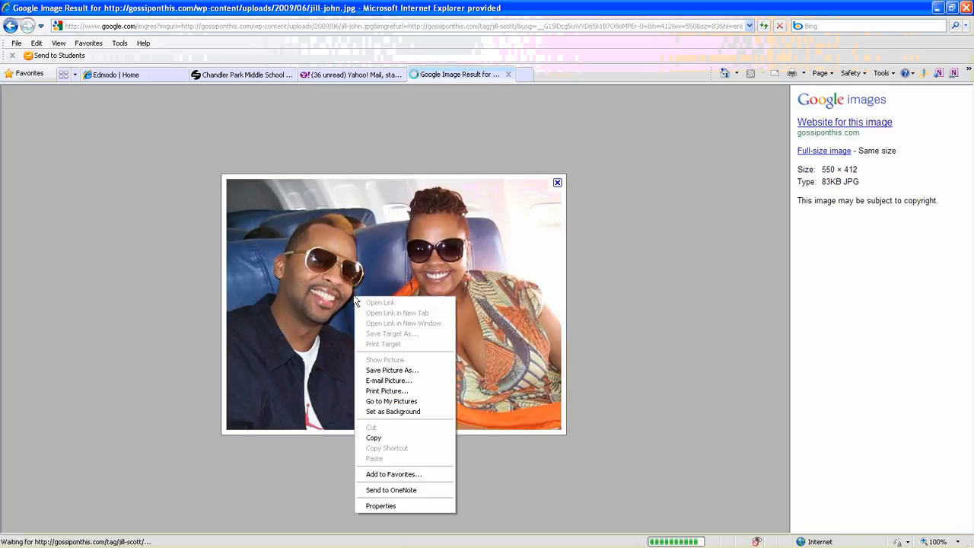
left_click(374, 436)
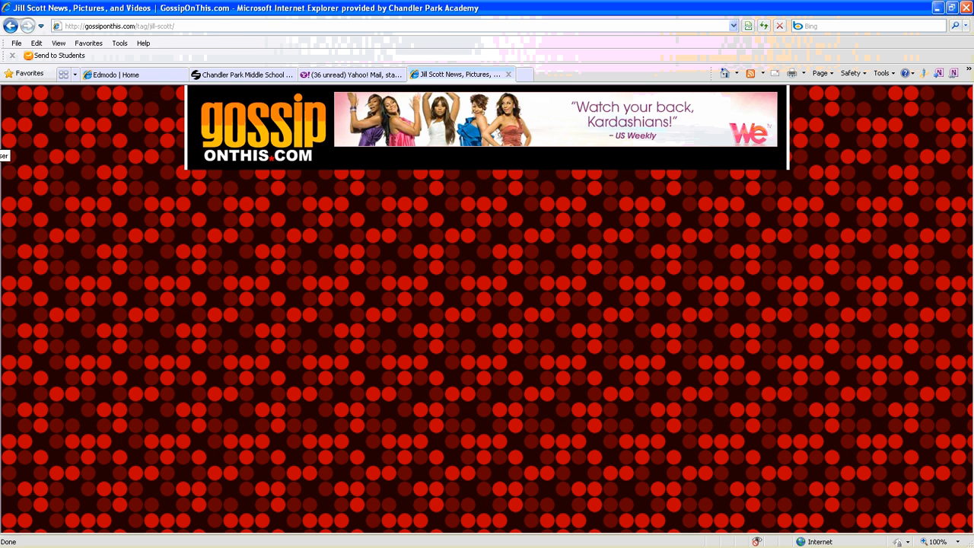
key("alt+Tab")
left_click(15, 47)
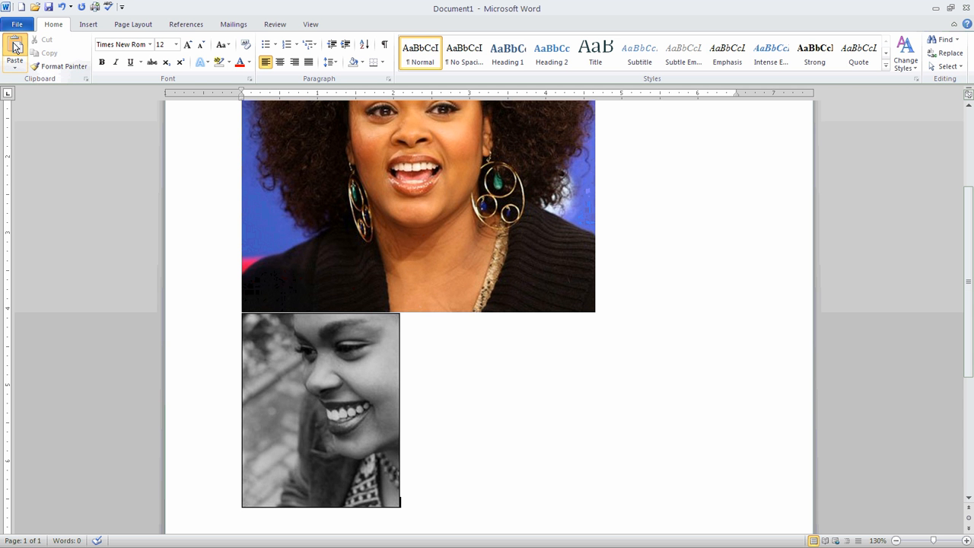
Scale the hoop-earring portrait down proportionally to about 3.6 inches wide
scroll(548, 413, "up", 15)
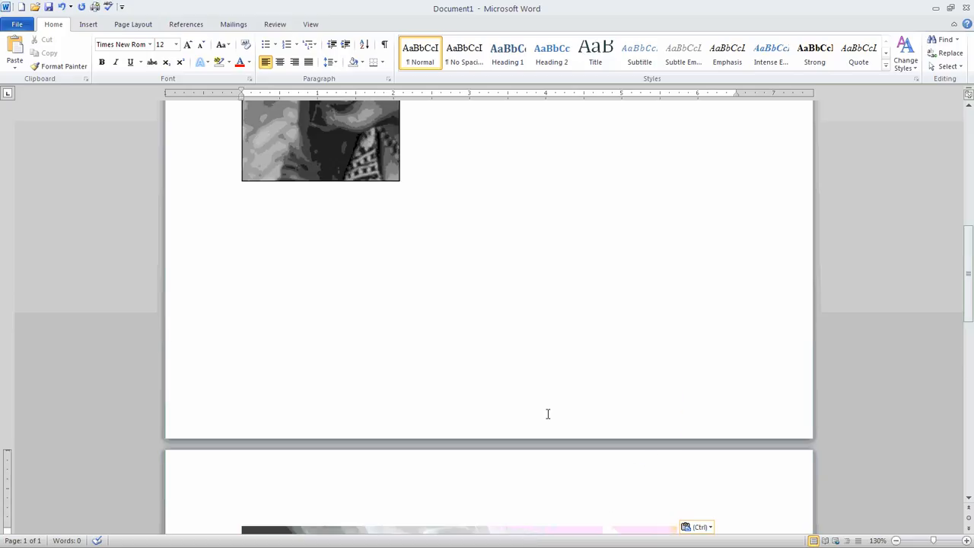
scroll(548, 414, "up", 2)
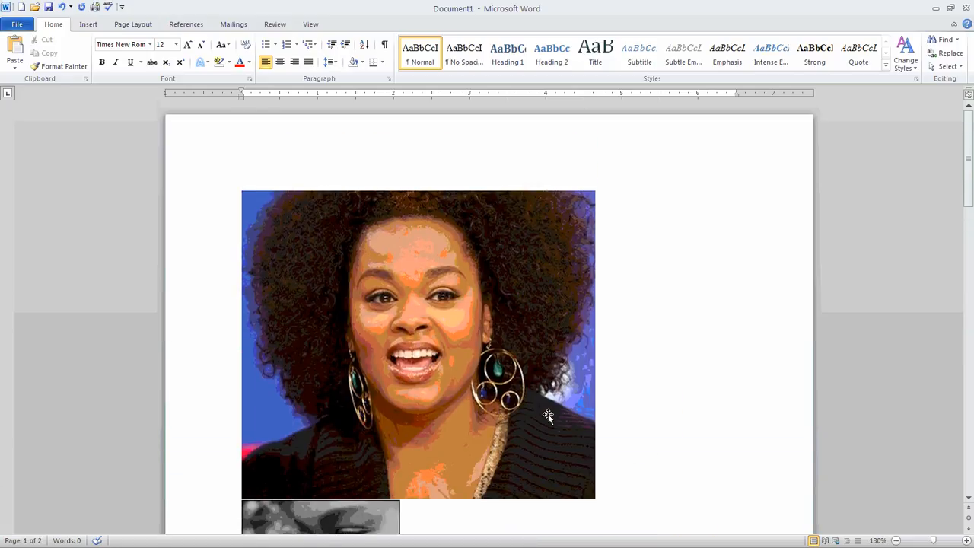
scroll(548, 413, "down", 10)
scroll(548, 420, "down", 2)
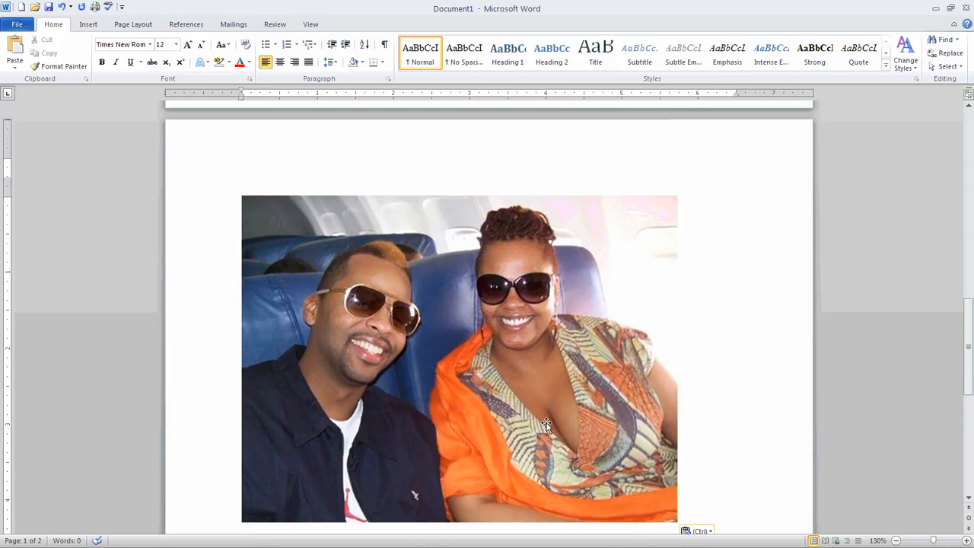
scroll(548, 420, "up", 12)
left_click(460, 335)
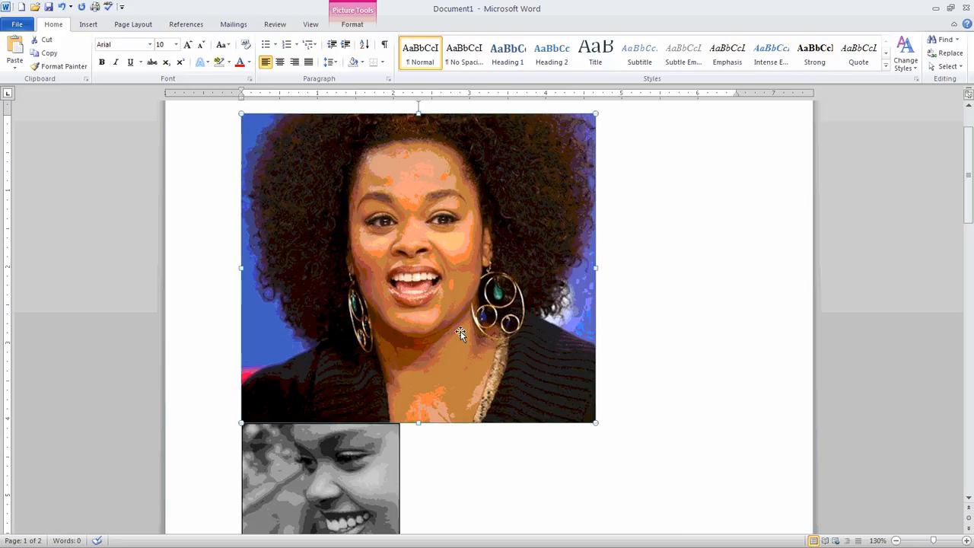
scroll(466, 312, "up", 2)
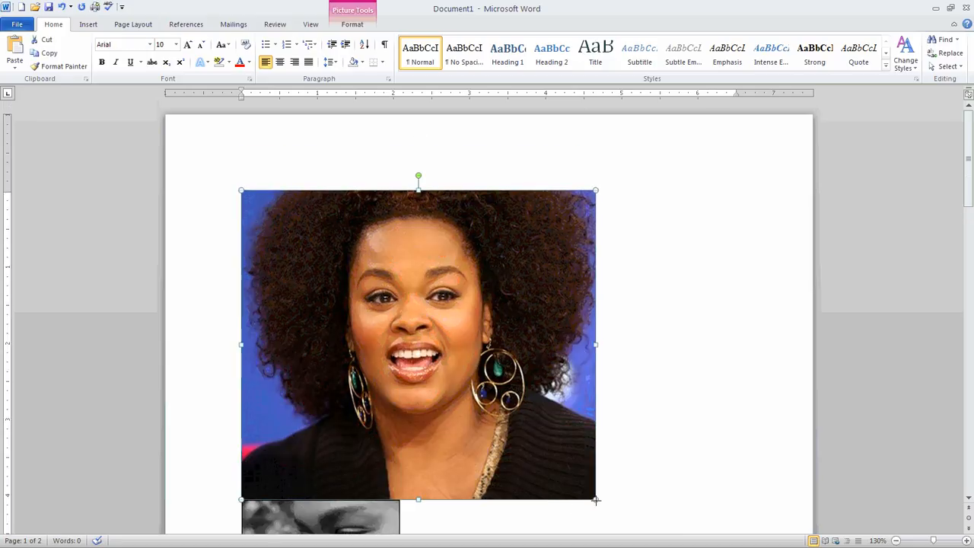
left_click_drag(596, 500, 515, 428)
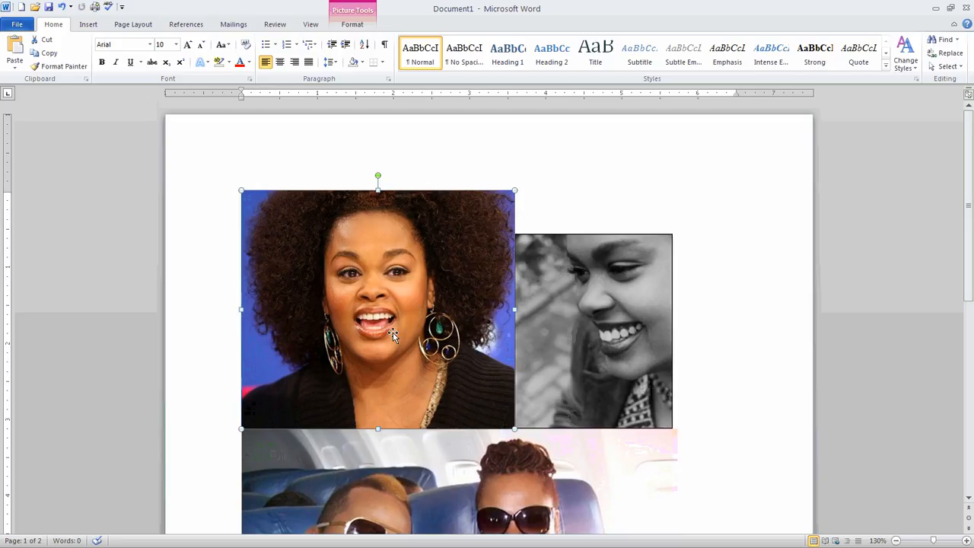
Try to move the inline hoop-earring portrait freely to another spot among the pictures
left_click(604, 327)
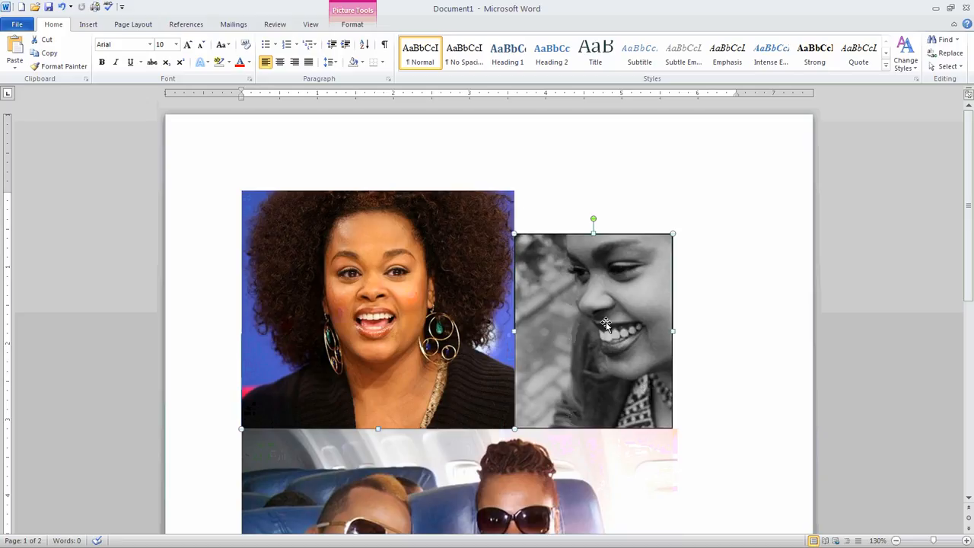
left_click(346, 276)
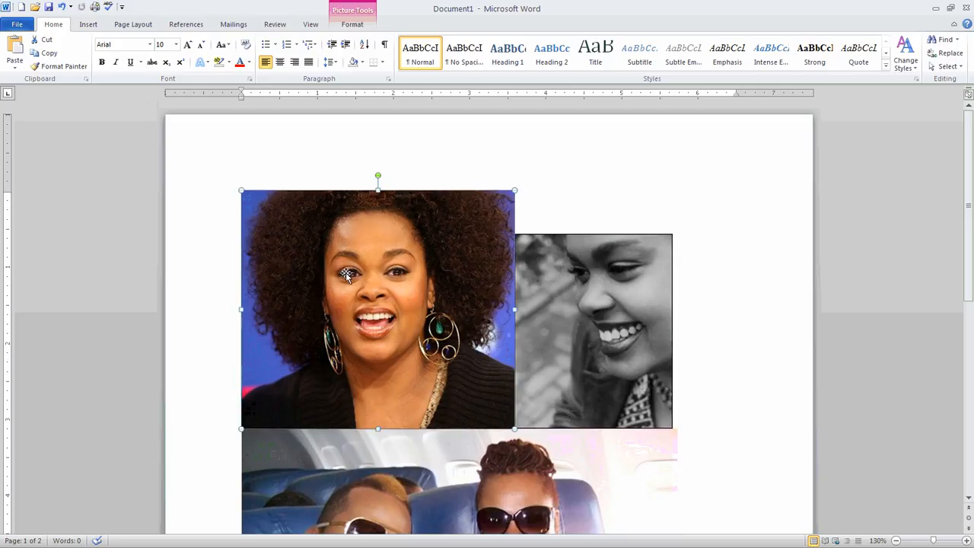
left_click(415, 465)
left_click(576, 383)
left_click(435, 378)
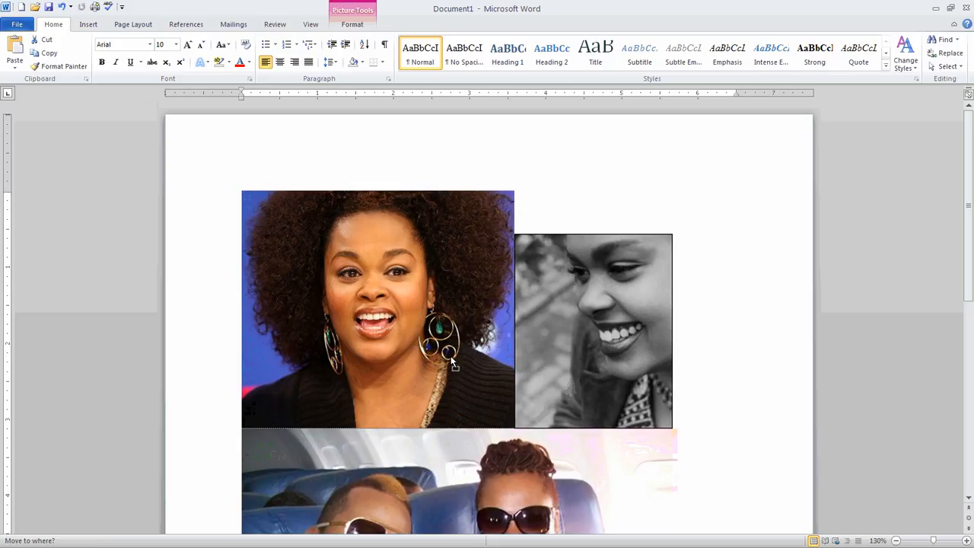
left_click(581, 337)
Set the hoop-earring portrait's text wrapping to In Front of Text and move it to the page's upper right
left_click(363, 277)
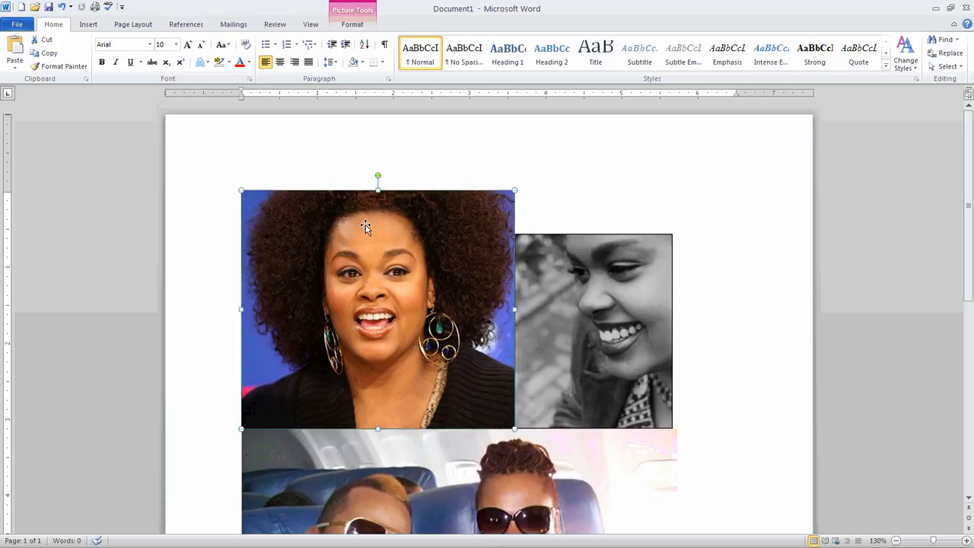
left_click(352, 26)
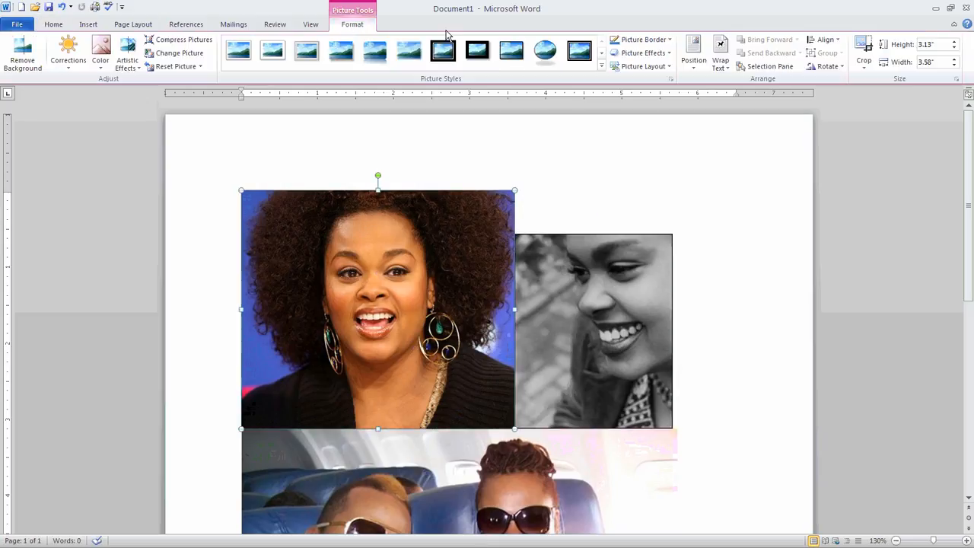
left_click(721, 55)
left_click(747, 174)
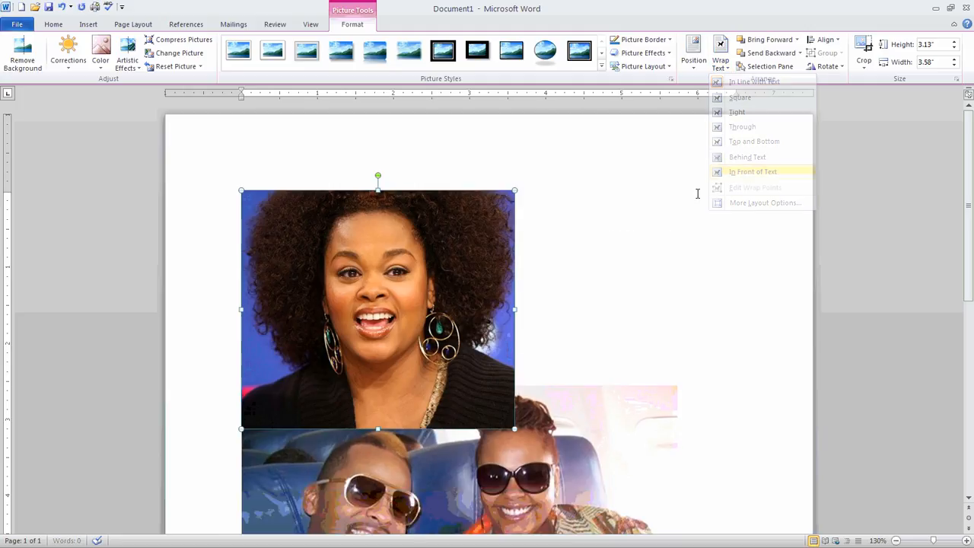
left_click_drag(533, 318, 792, 295)
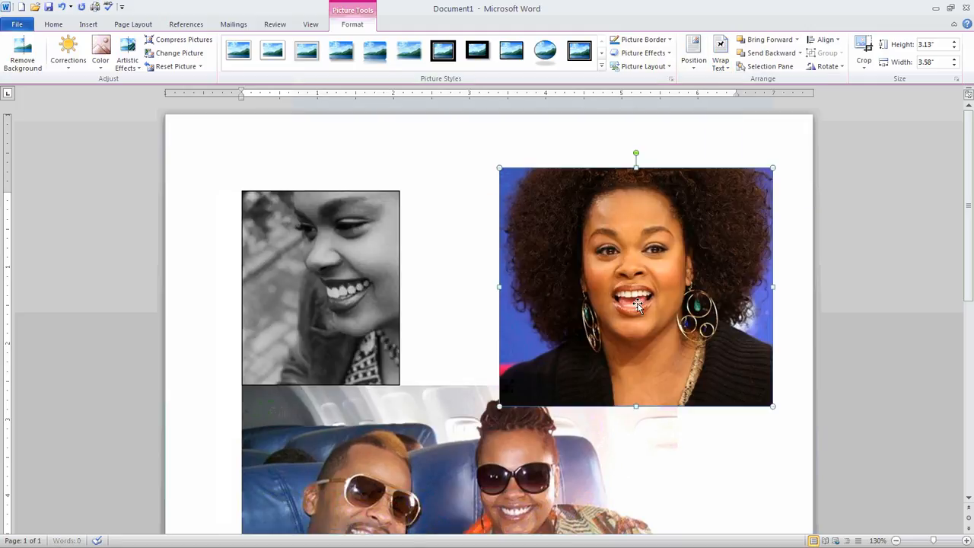
Set the text wrapping of the black-and-white photo and the airplane photo to In Front of Text
left_click(349, 304)
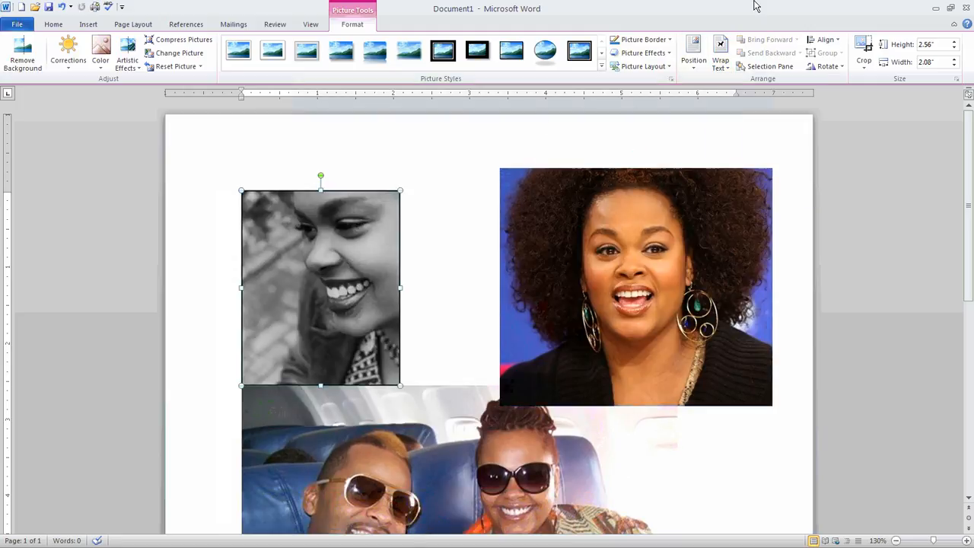
left_click(721, 58)
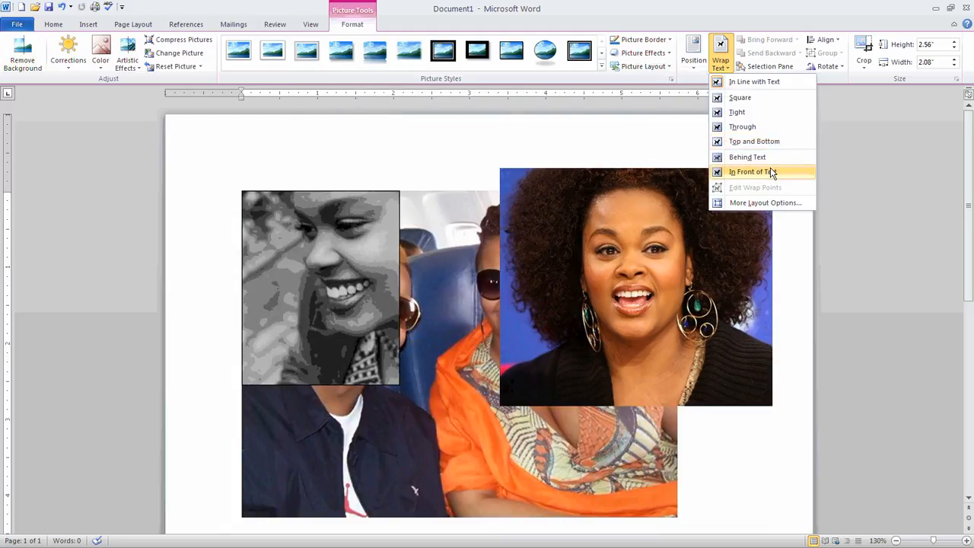
left_click(770, 172)
left_click(451, 320)
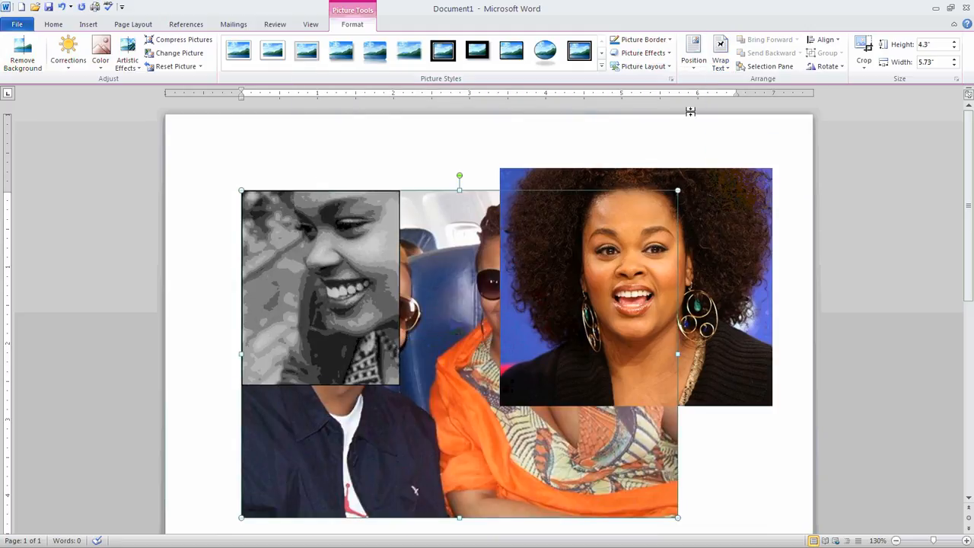
left_click(727, 71)
left_click(733, 178)
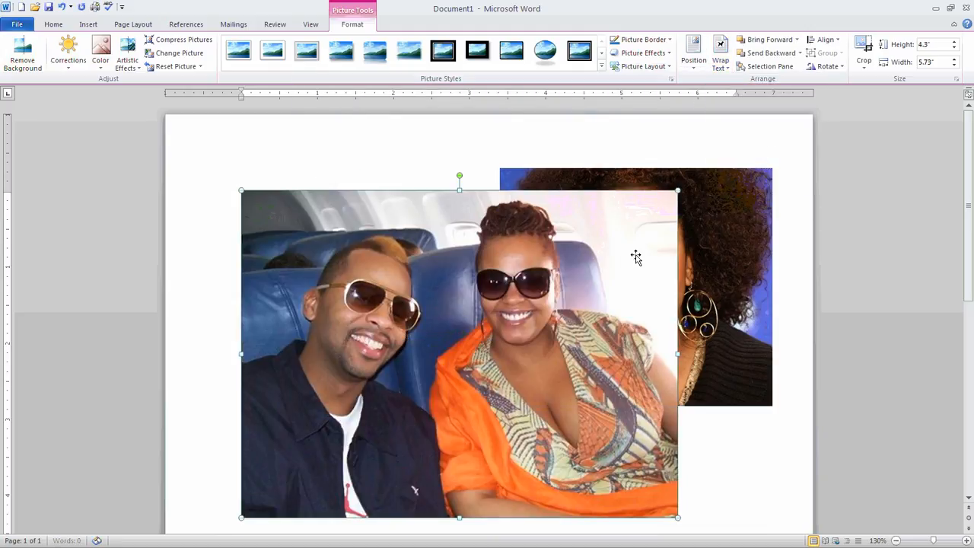
left_click_drag(560, 280, 564, 280)
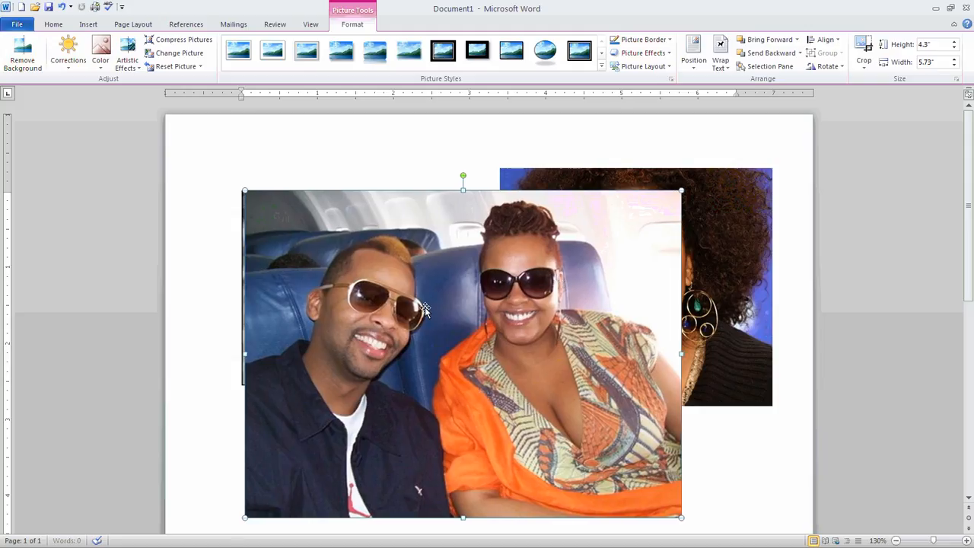
Crop the man and a narrow strip of the right edge out of the airplane photo, keeping only the woman in sunglasses
left_click(862, 47)
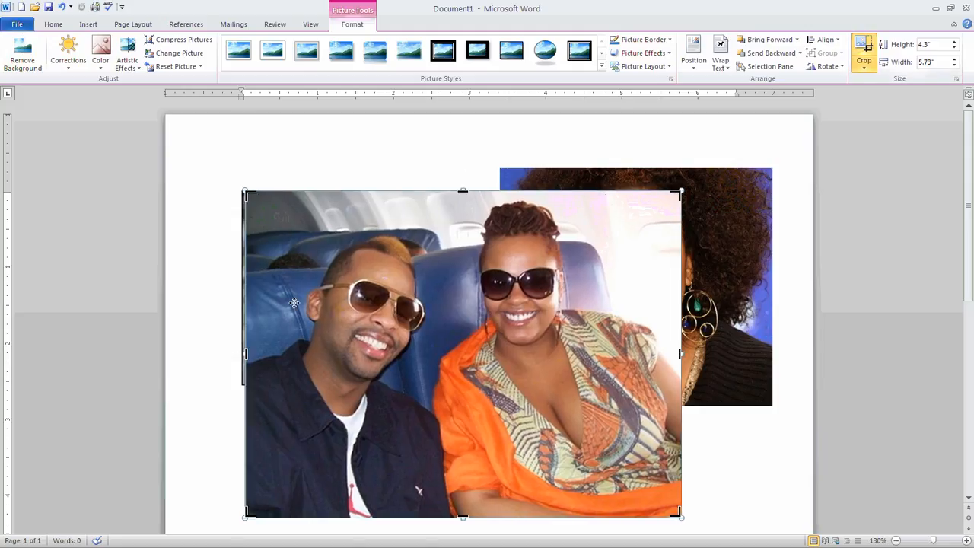
left_click_drag(245, 354, 448, 355)
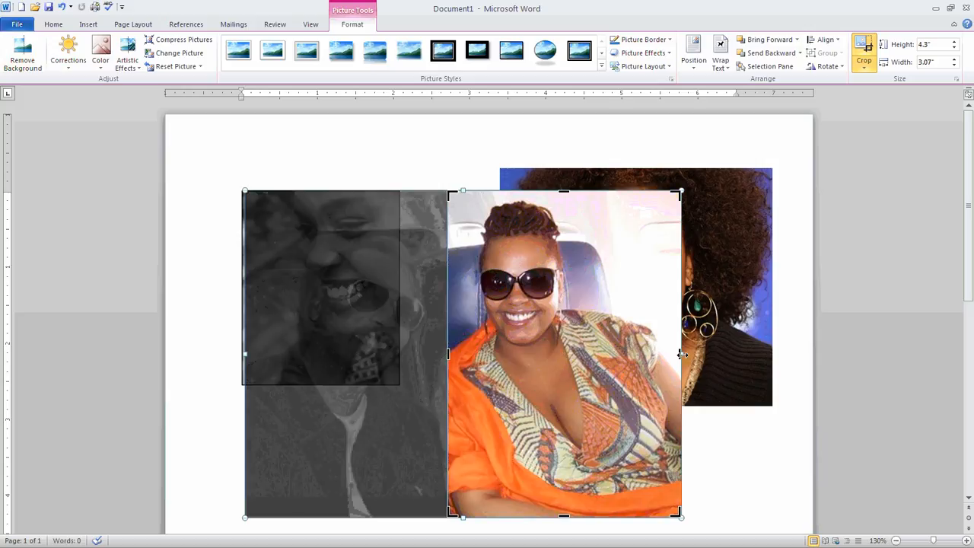
left_click_drag(680, 354, 659, 355)
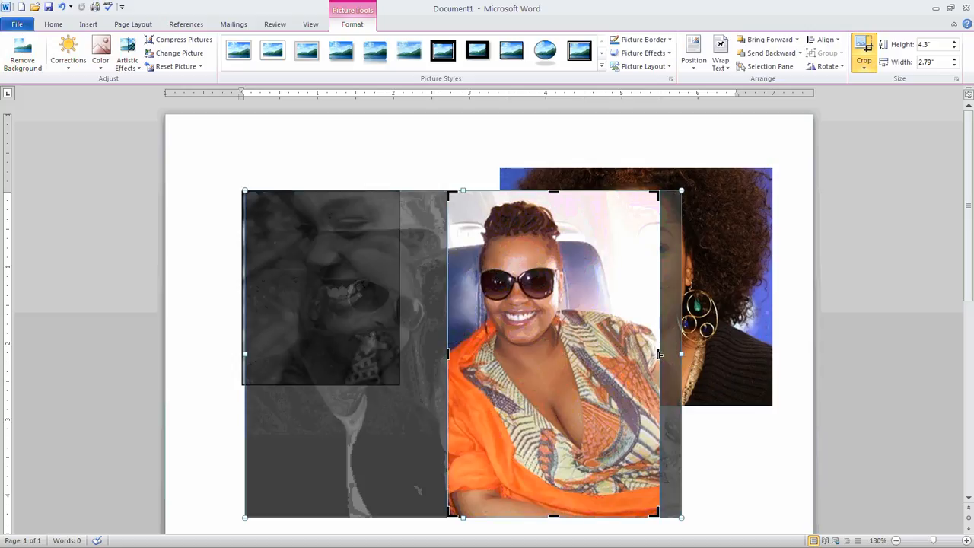
left_click(707, 415)
Scale the cropped sunglasses photo down proportionally to about 3.26 × 2.17 inches and move it below the hoop-earring portrait
left_click(572, 343)
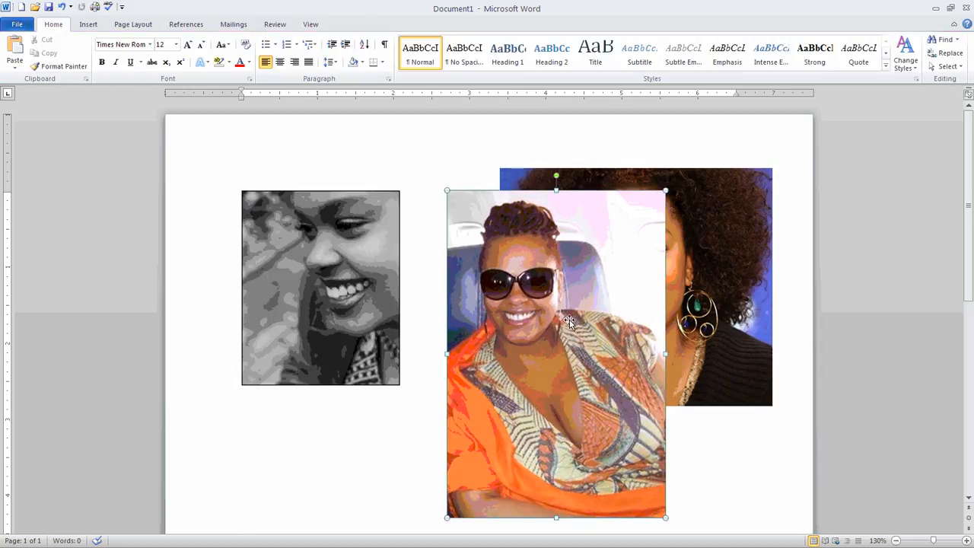
left_click_drag(666, 191, 613, 270)
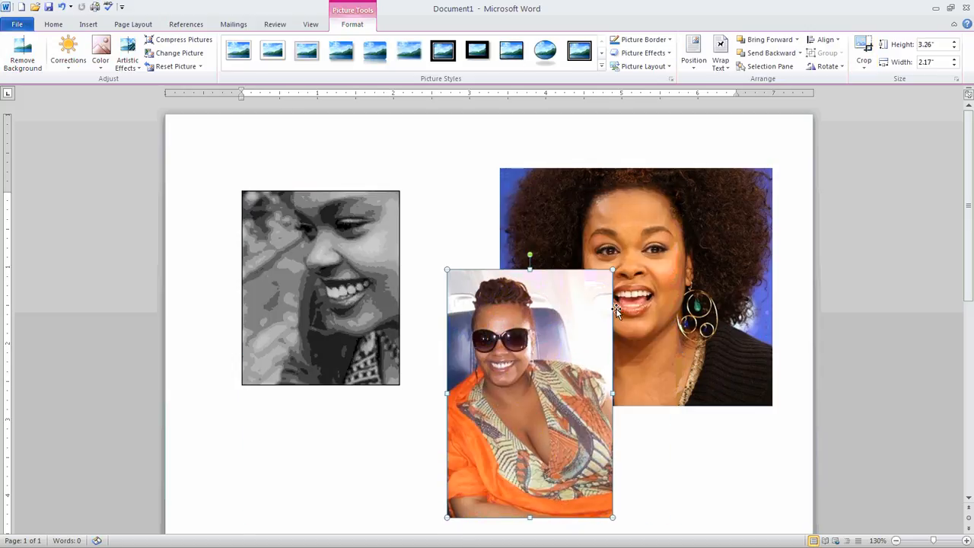
left_click_drag(564, 336, 565, 439)
scroll(564, 438, "down", 3)
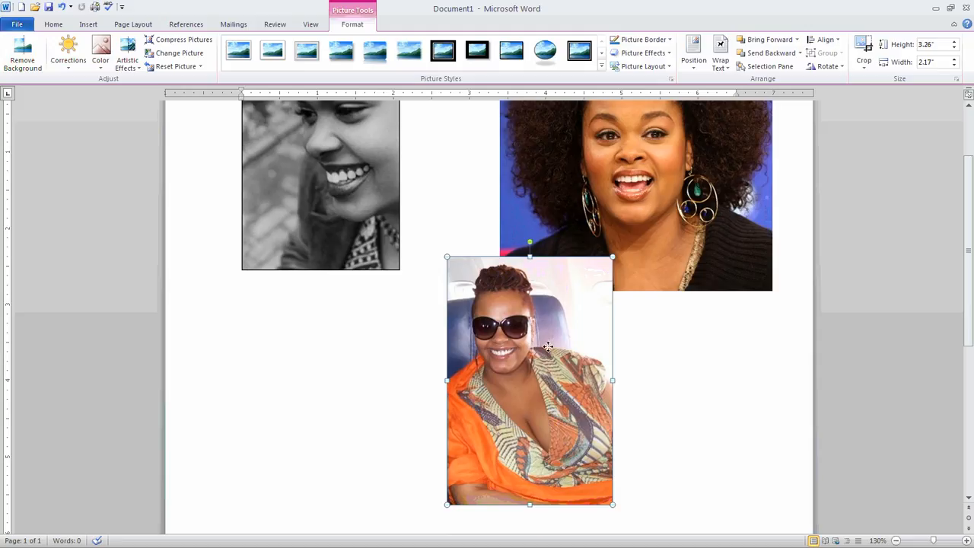
left_click_drag(548, 347, 697, 381)
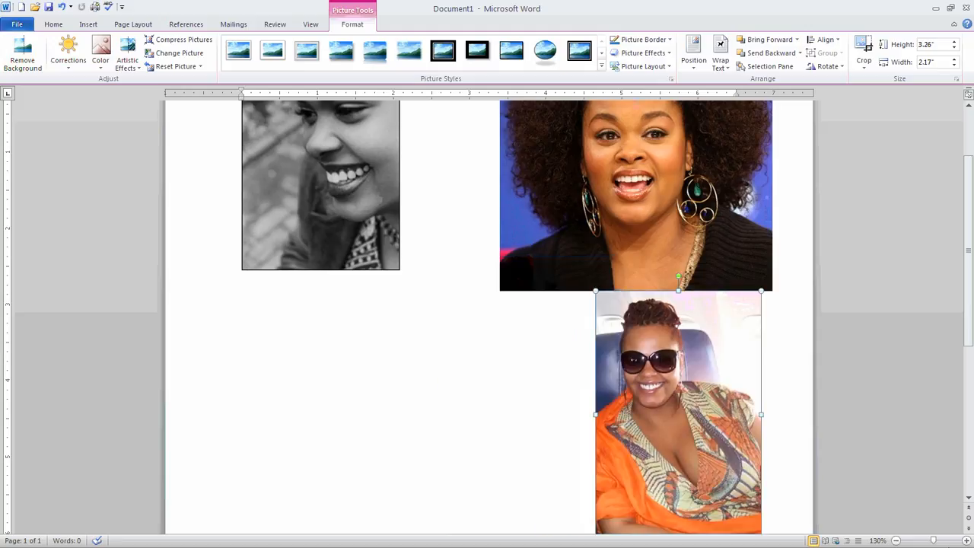
With the whole page in view at 60%, move the hoop-earring portrait to the middle and the sunglasses photo to the upper right
left_click(896, 541)
left_click(896, 541)
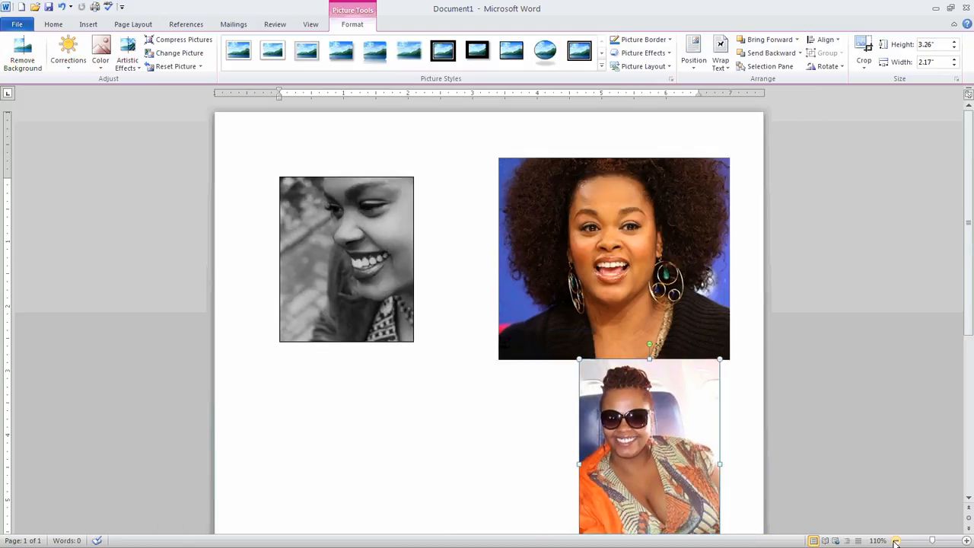
left_click(896, 542)
left_click(896, 541)
left_click(896, 541)
left_click(896, 541)
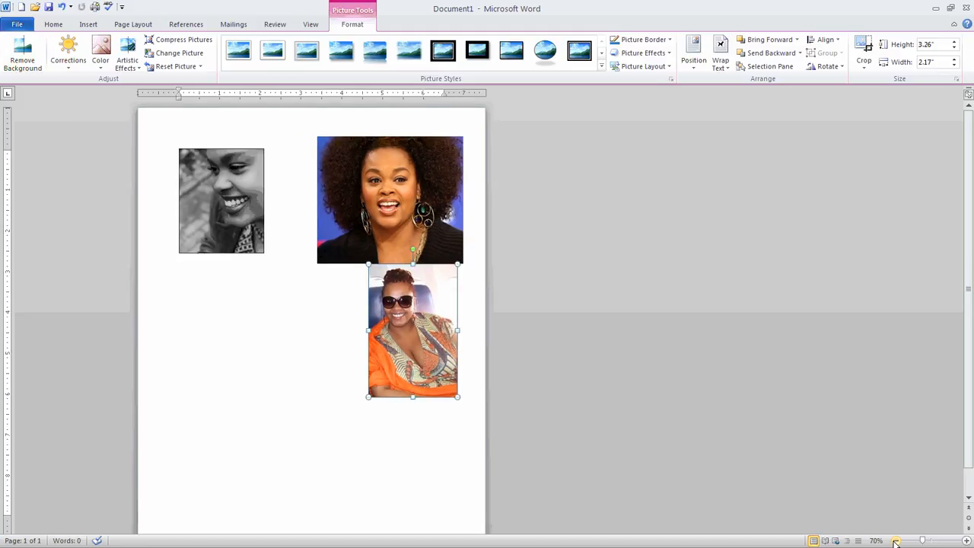
left_click(896, 541)
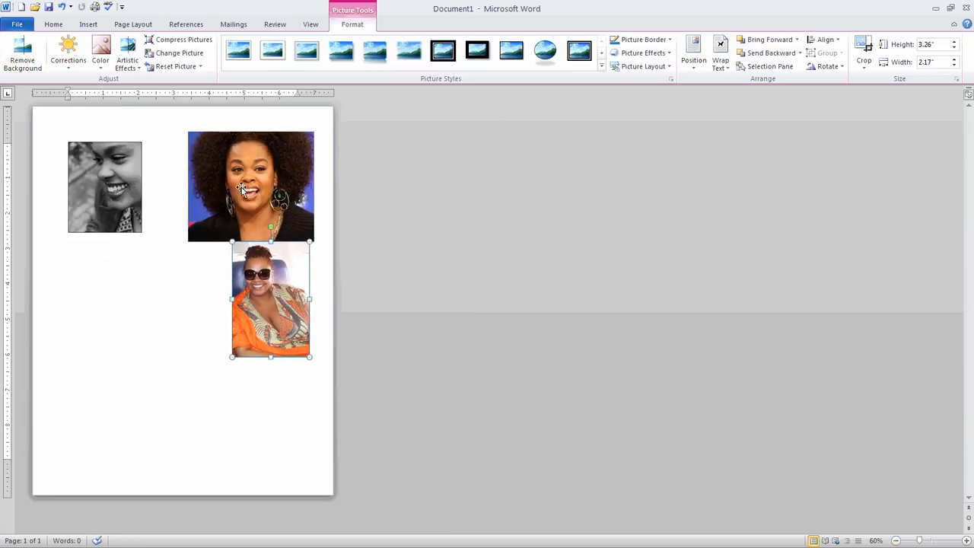
left_click_drag(243, 188, 165, 303)
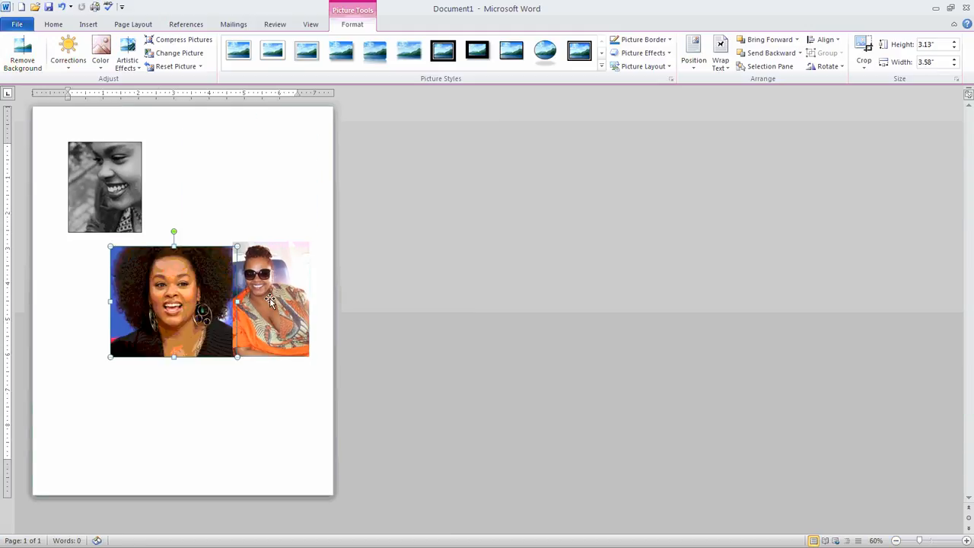
left_click_drag(270, 301, 279, 184)
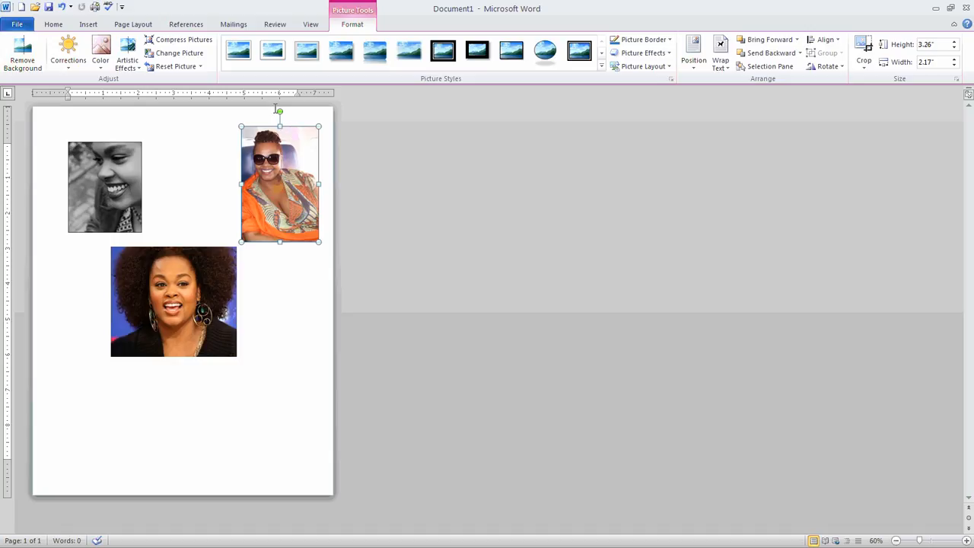
Tilt the sunglasses photo clockwise and shift it slightly inward so it overlaps the hoop-earring portrait
left_click_drag(281, 113, 251, 116)
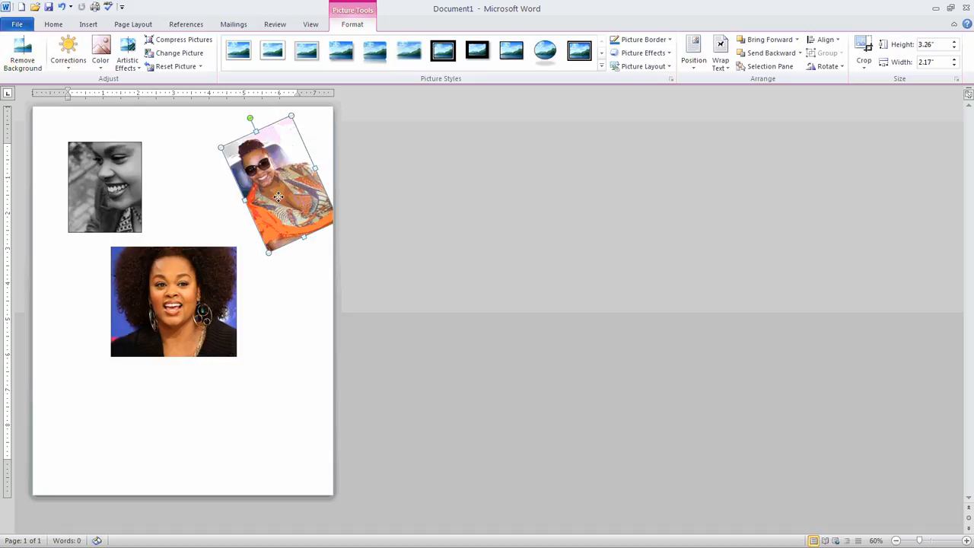
left_click_drag(281, 190, 249, 221)
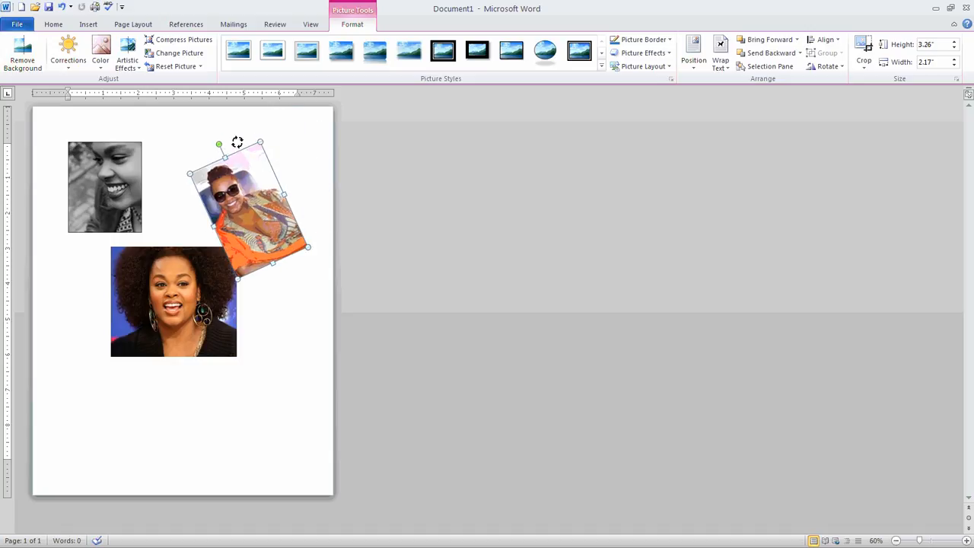
left_click_drag(238, 143, 284, 146)
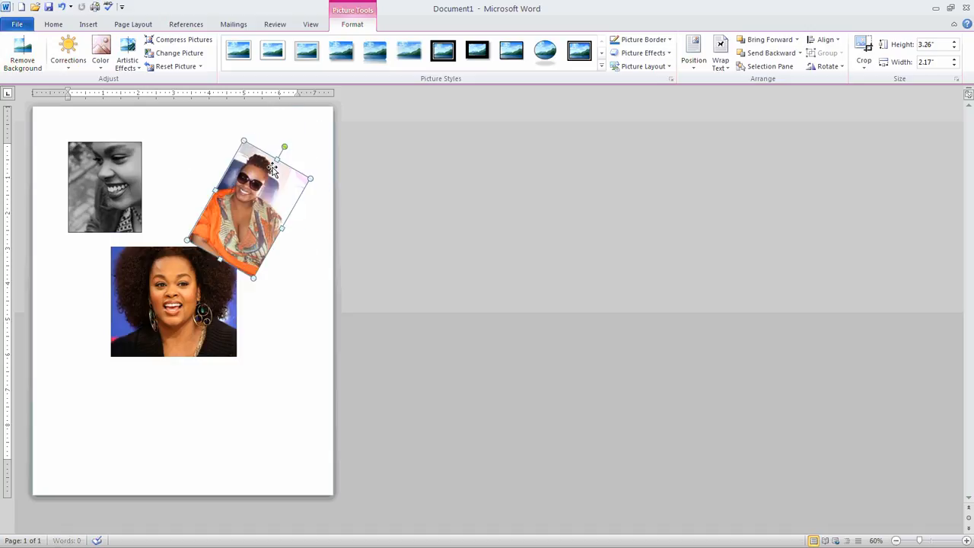
Bring the hoop-earring portrait to the front of the overlapping pictures
left_click(198, 291)
right_click(198, 290)
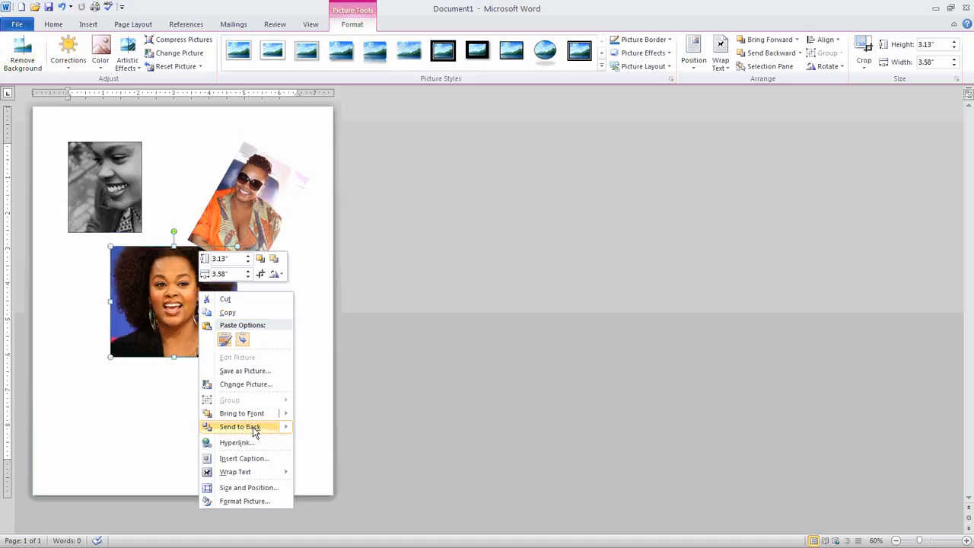
mouse_move(262, 415)
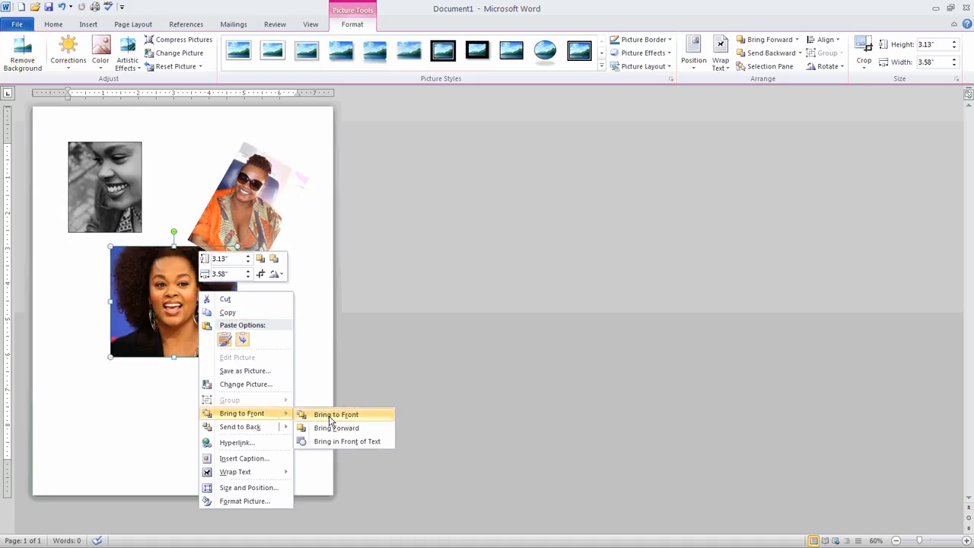
left_click(335, 415)
Tilt the black-and-white photo counterclockwise and place it in the page's upper left corner
left_click_drag(114, 186, 113, 421)
left_click_drag(105, 368, 85, 372)
left_click_drag(107, 403, 98, 169)
Move the hoop-earring portrait lower beneath the other two photos and tilt it slightly counterclockwise
left_click_drag(178, 303, 213, 313)
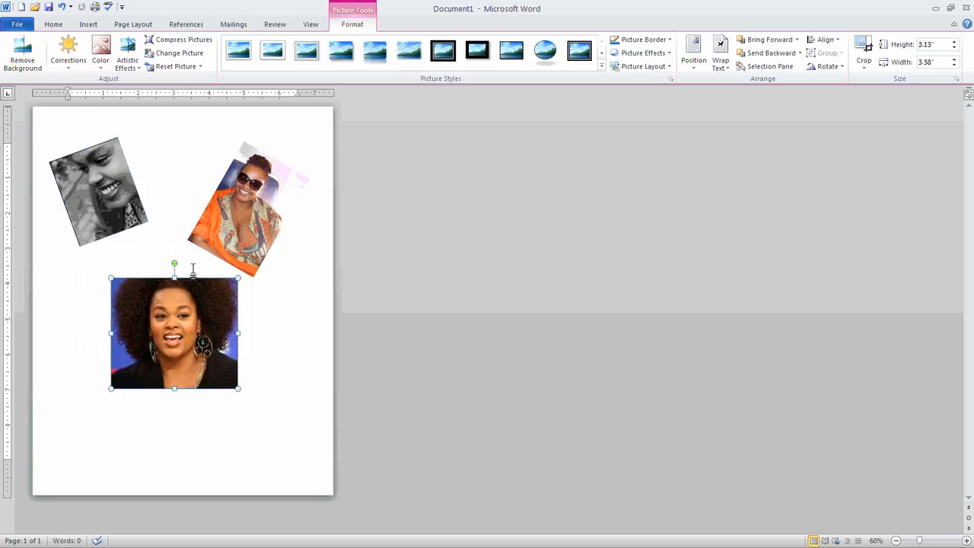
left_click(174, 263)
left_click(181, 308)
left_click_drag(194, 266, 156, 258)
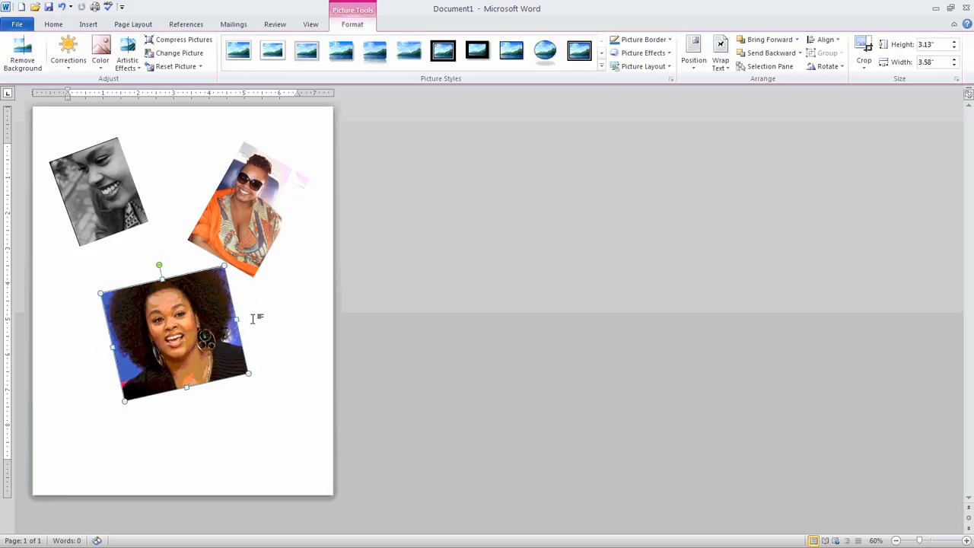
Apply a metal frame style to the hoop-earring portrait and a white border with snipped diagonal corners to the sunglasses photo
left_click(307, 51)
left_click(254, 211)
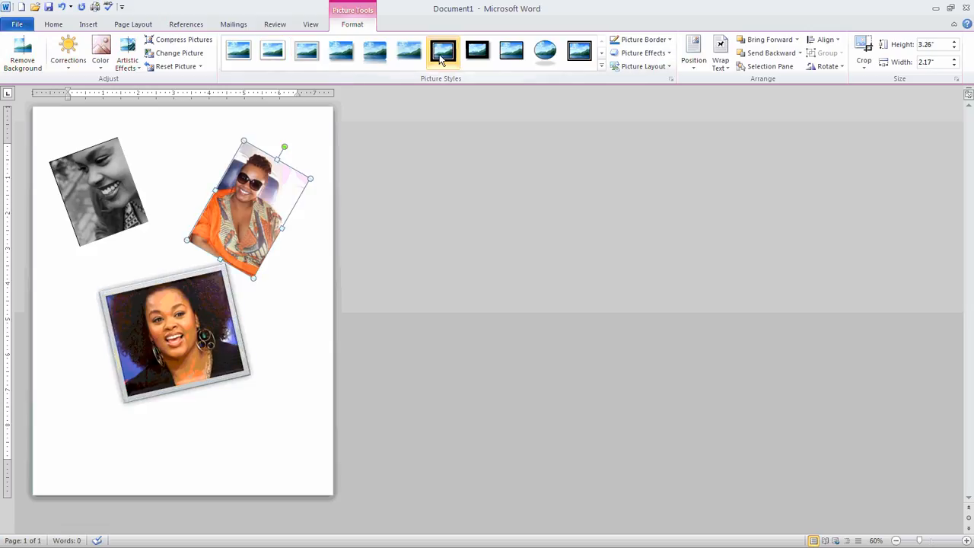
left_click(601, 66)
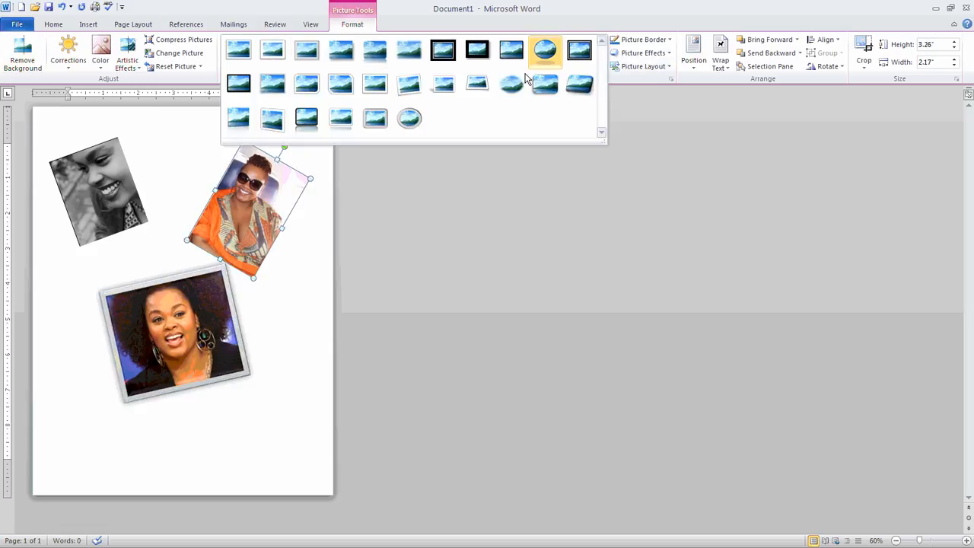
left_click(469, 85)
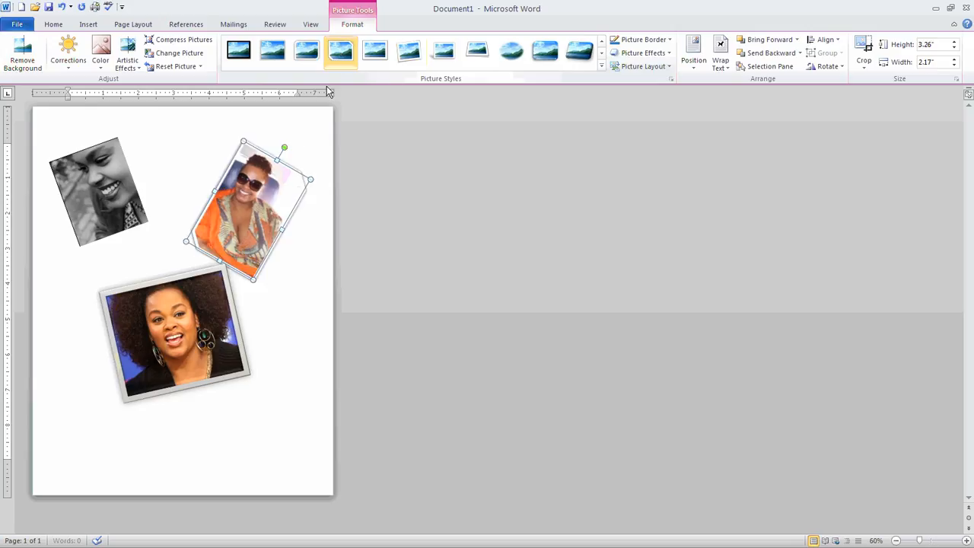
Apply a thick black frame style to the black-and-white photo and move it slightly lower on the page
left_click(104, 183)
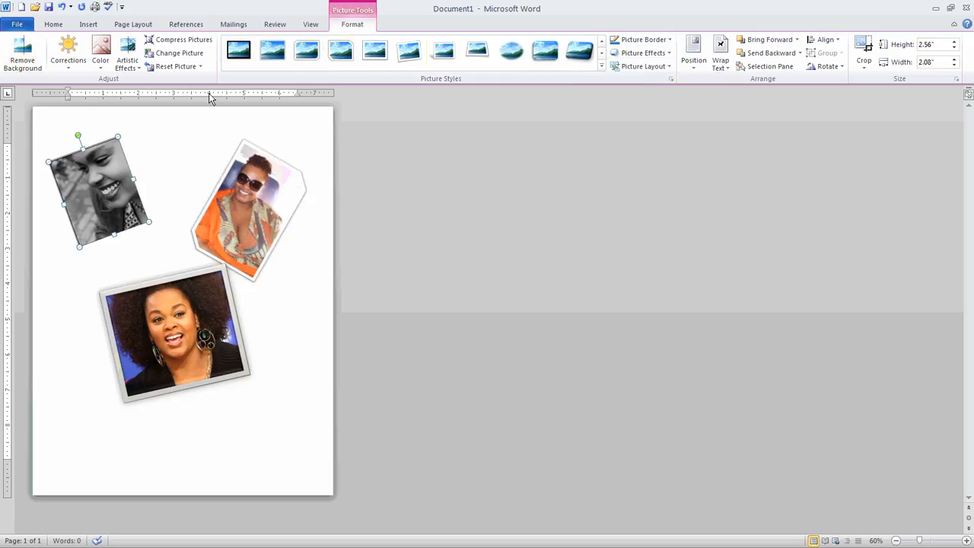
left_click(250, 53)
left_click(277, 315)
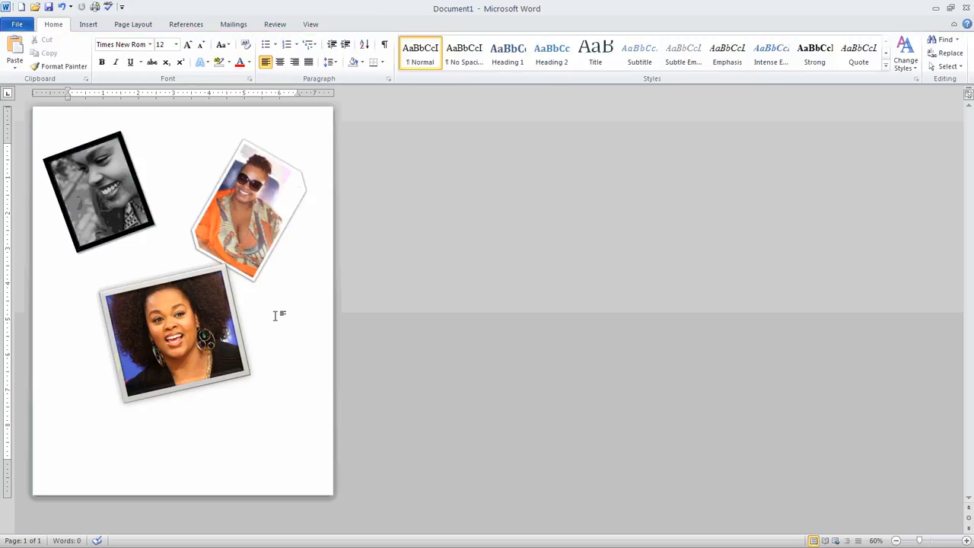
left_click_drag(131, 200, 138, 221)
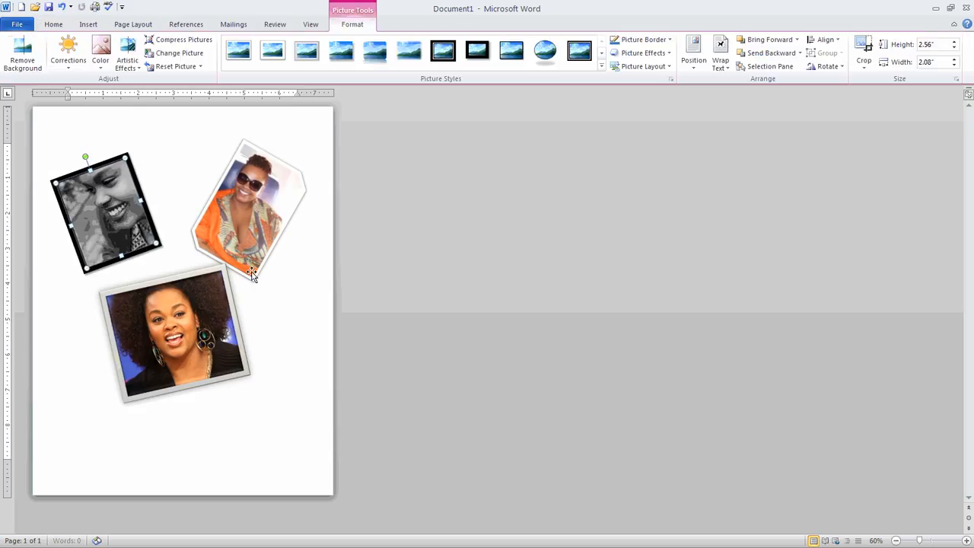
Enlarge the hoop-earring portrait to about 4.67" by 5.35" and position it across the lower half of the page
left_click_drag(206, 321, 184, 357)
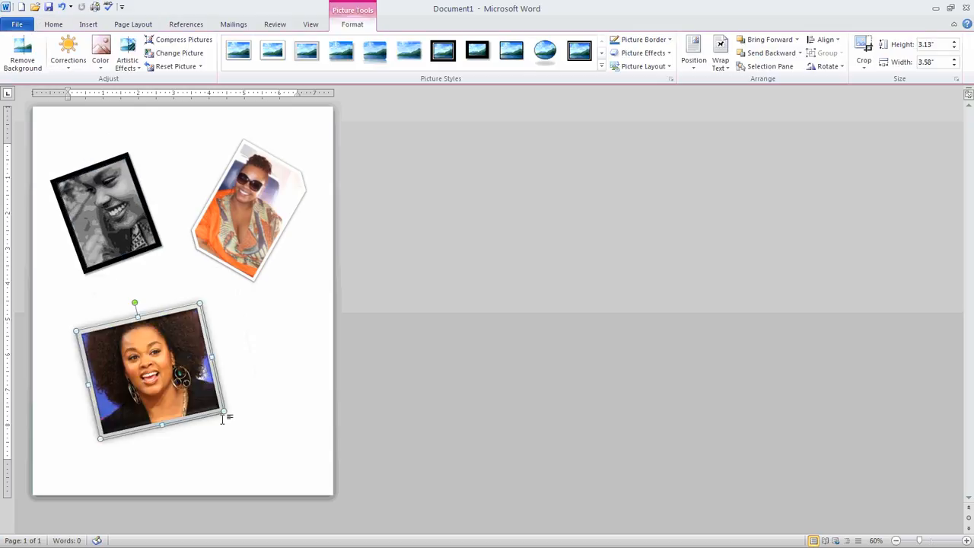
left_click_drag(225, 412, 297, 451)
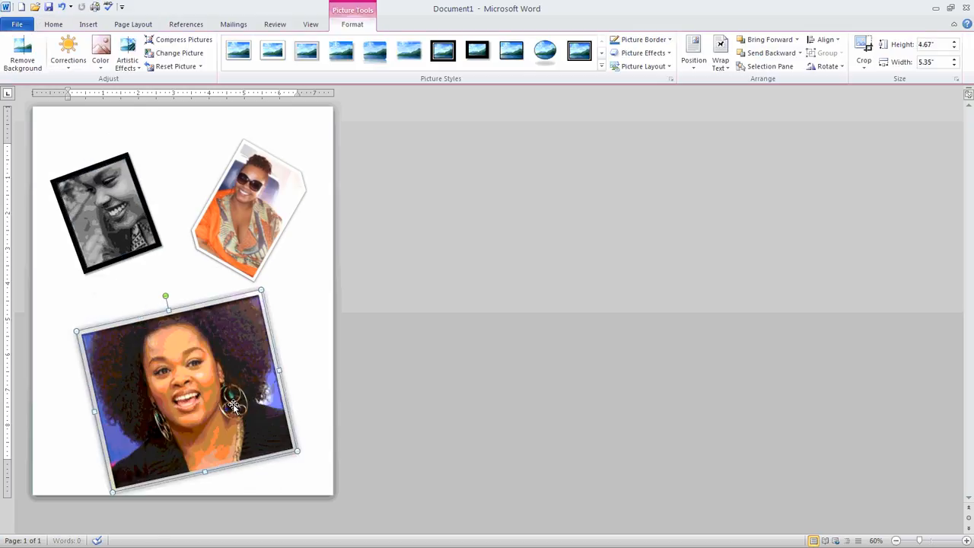
left_click_drag(209, 370, 210, 344)
Enlarge the sunglasses photo to about 3.8" by 2.53" and fit it into the page's upper right area above the large portrait
left_click(258, 198)
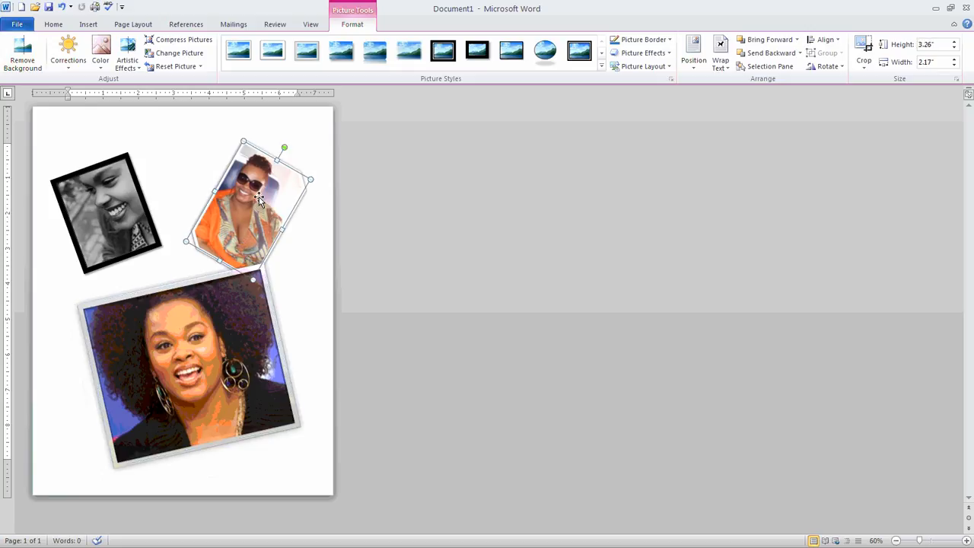
left_click_drag(242, 139, 241, 119)
left_click_drag(254, 177, 245, 191)
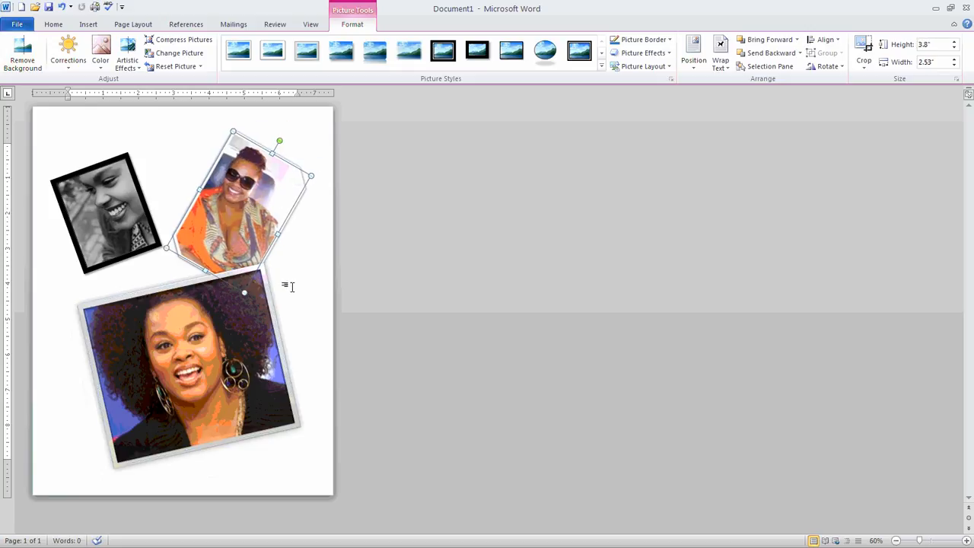
Turn the black-and-white photo nearly upright, enlarge it to about 2.95" by 2.4", and place it in the page's upper left area
left_click(123, 199)
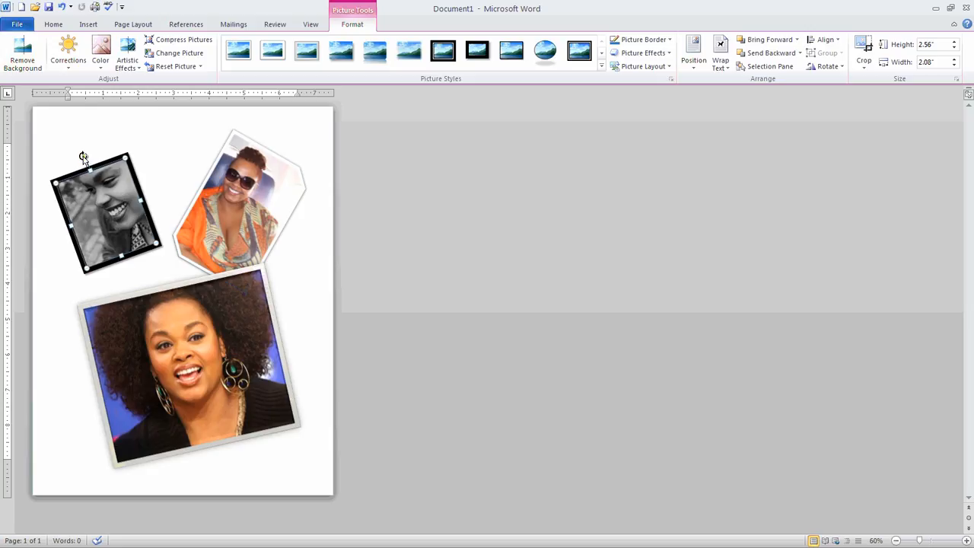
left_click_drag(83, 157, 104, 153)
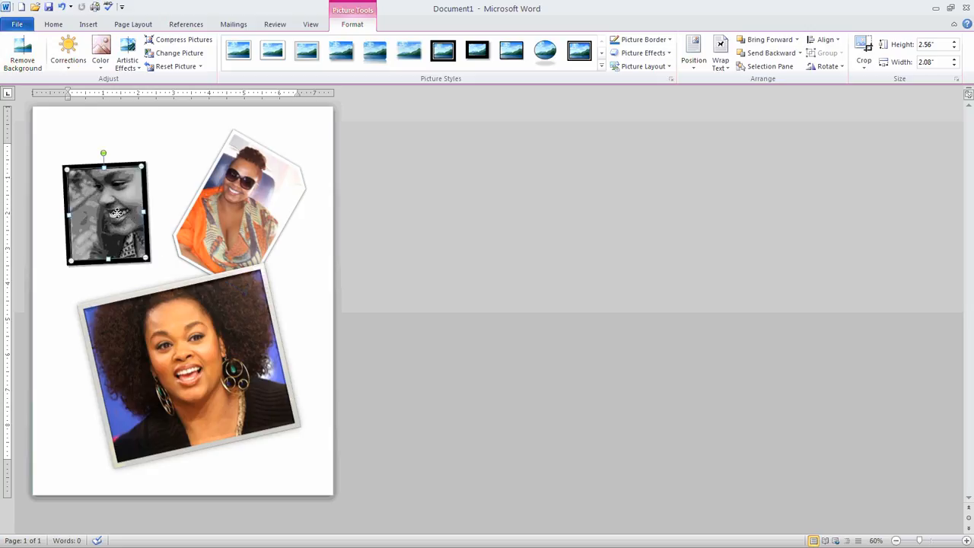
left_click_drag(115, 216, 113, 229)
left_click_drag(66, 184, 55, 165)
mouse_move(104, 229)
left_mouse_down()
mouse_move(82, 221)
mouse_move(93, 216)
left_mouse_up()
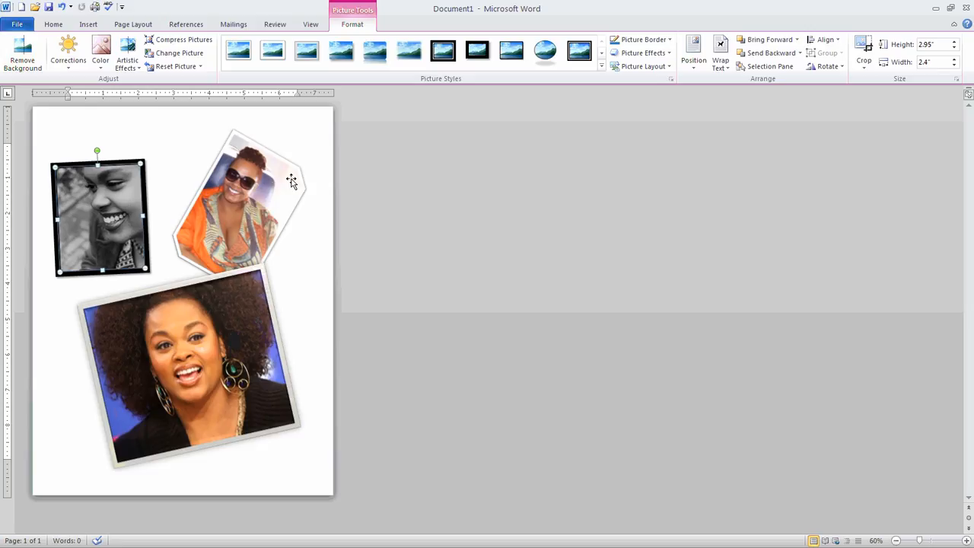
Nudge the hoop-earring portrait slightly to the right beneath the other two photos
left_click(310, 144)
left_click_drag(232, 317, 238, 315)
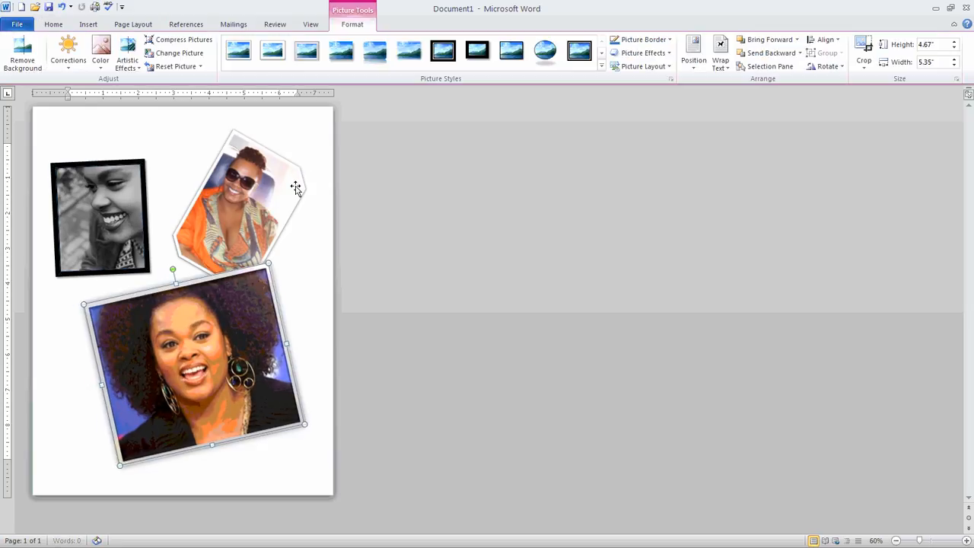
left_click(302, 138)
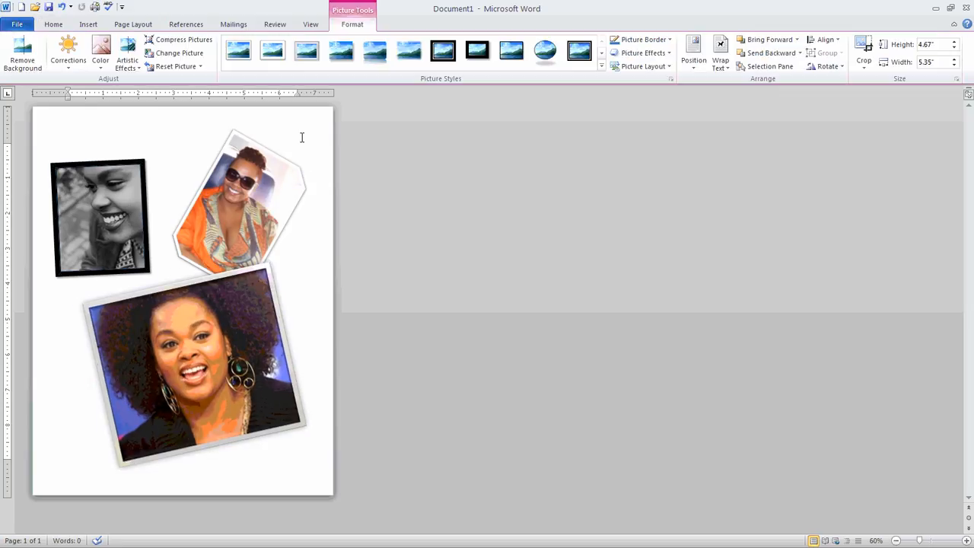
Insert WordArt in the black-filled style with a white outline
left_click(89, 25)
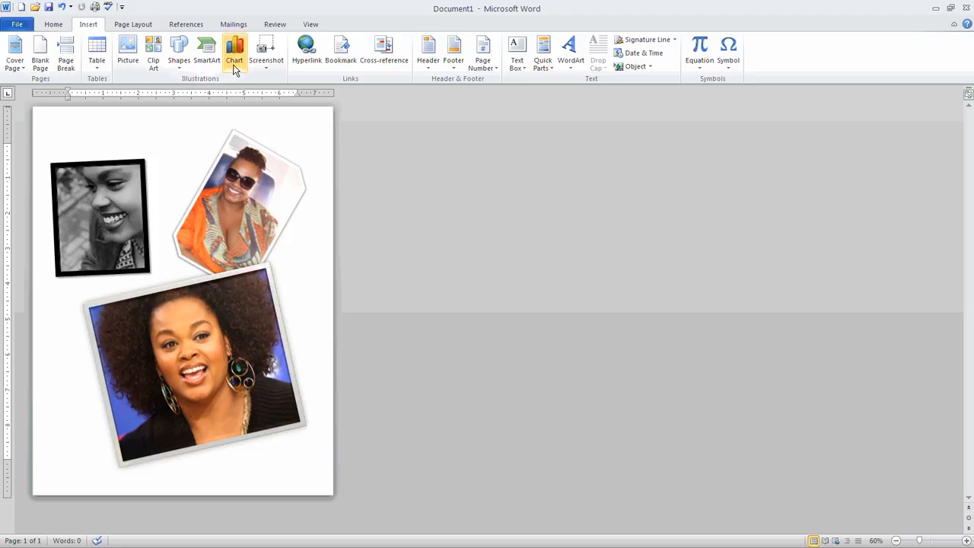
left_click(573, 60)
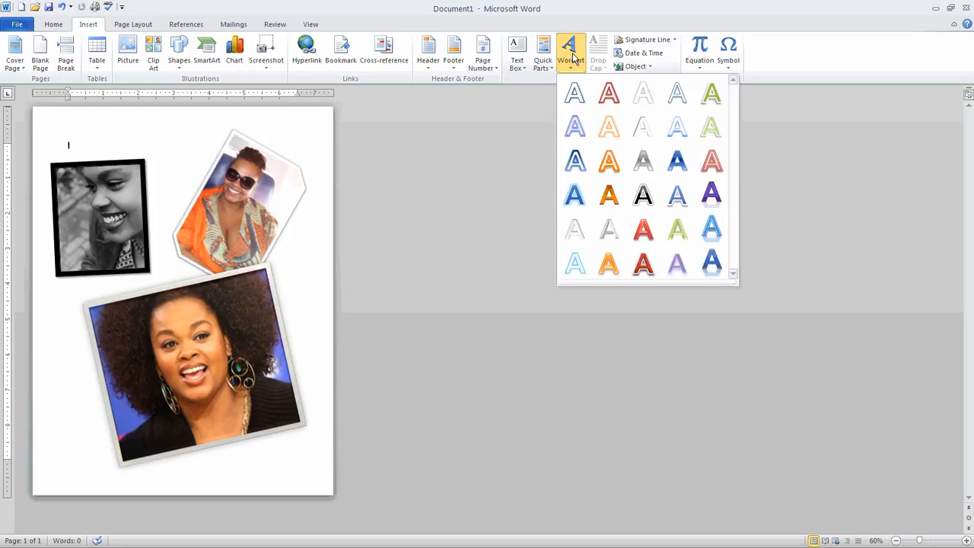
left_click(643, 195)
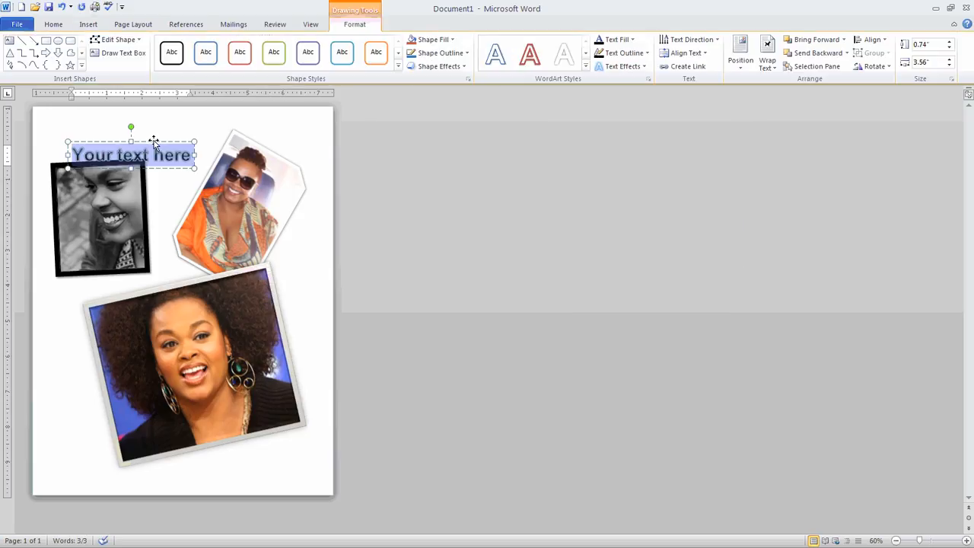
Move the WordArt over the large portrait's lower edge and enlarge its box to about 1.07" by 5.86"
left_click_drag(151, 142, 188, 128)
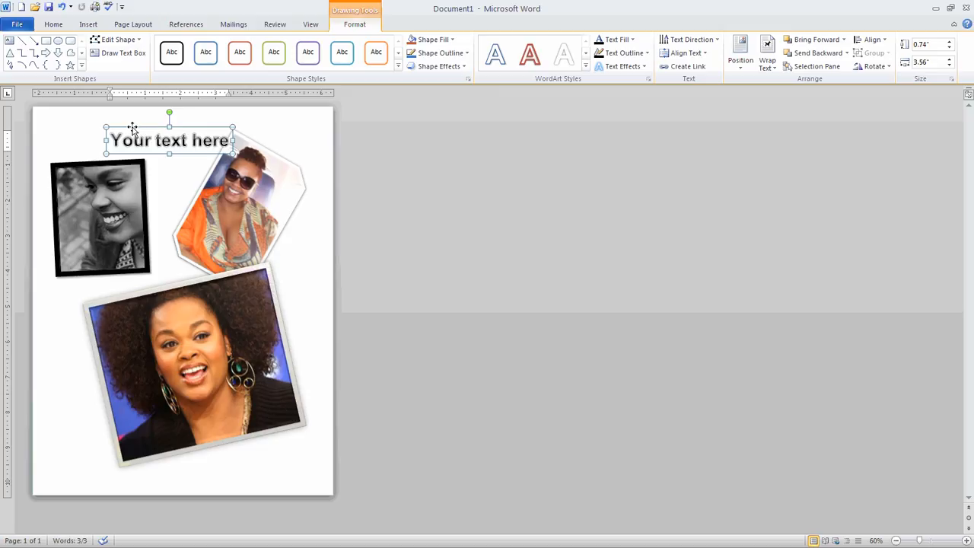
left_click_drag(133, 127, 122, 439)
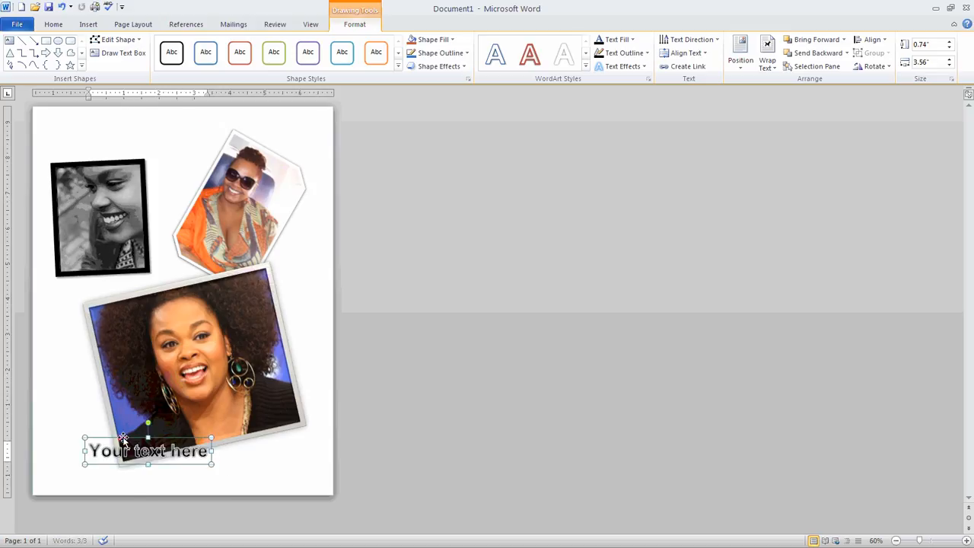
left_click_drag(212, 439, 293, 426)
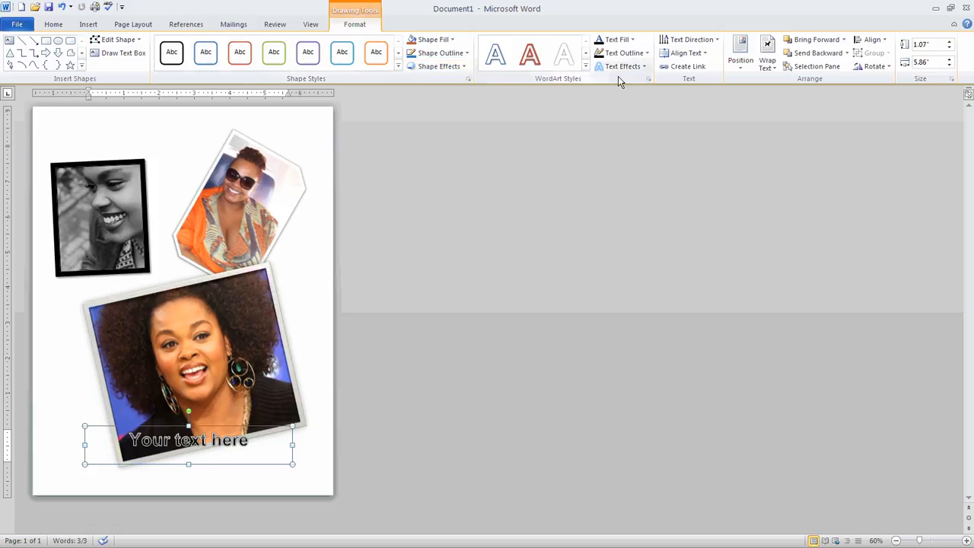
Apply a downward chevron warp transform to the WordArt text
left_click(649, 80)
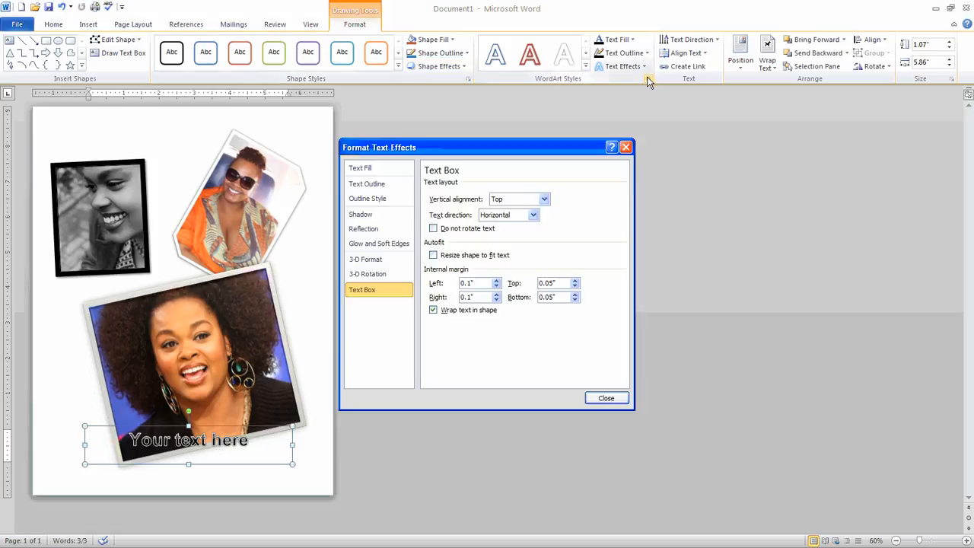
left_click(626, 147)
left_click(645, 67)
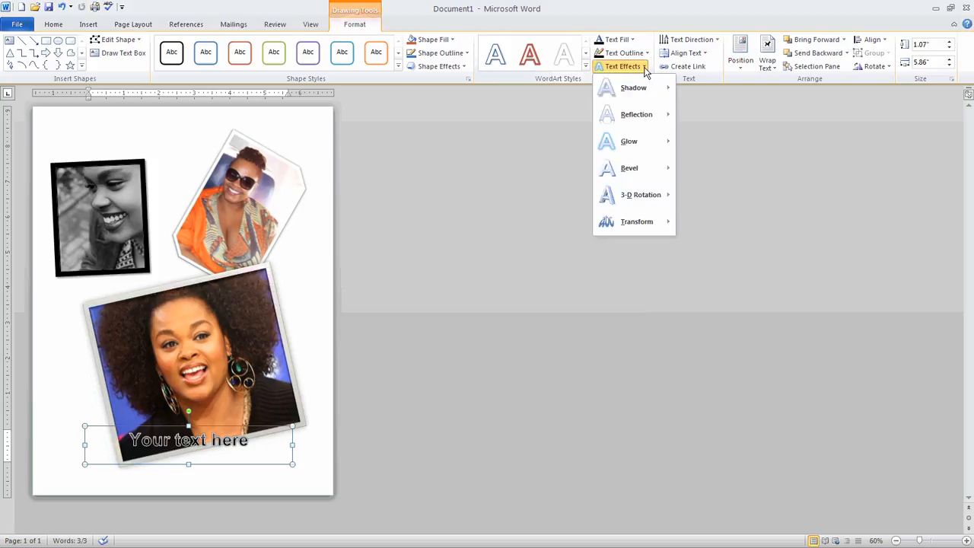
mouse_move(641, 225)
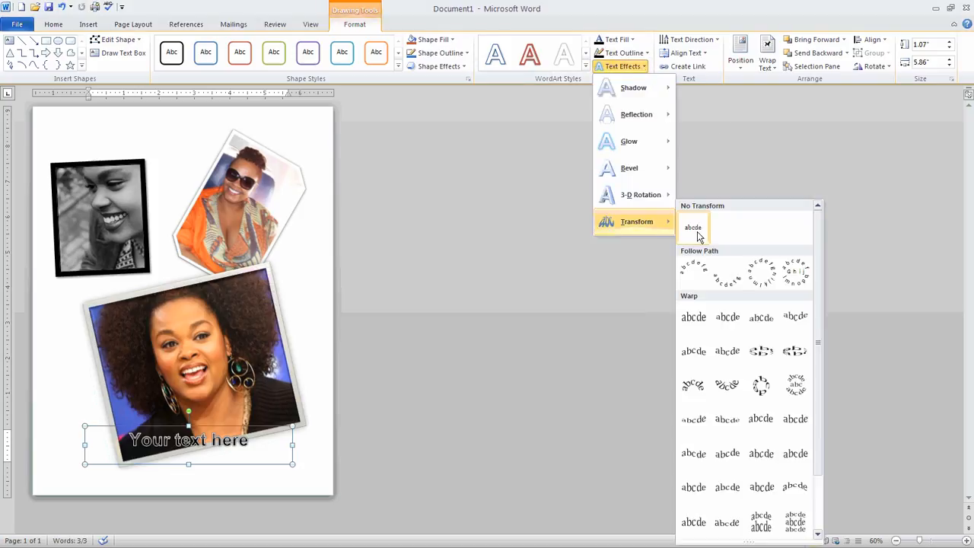
left_click(727, 352)
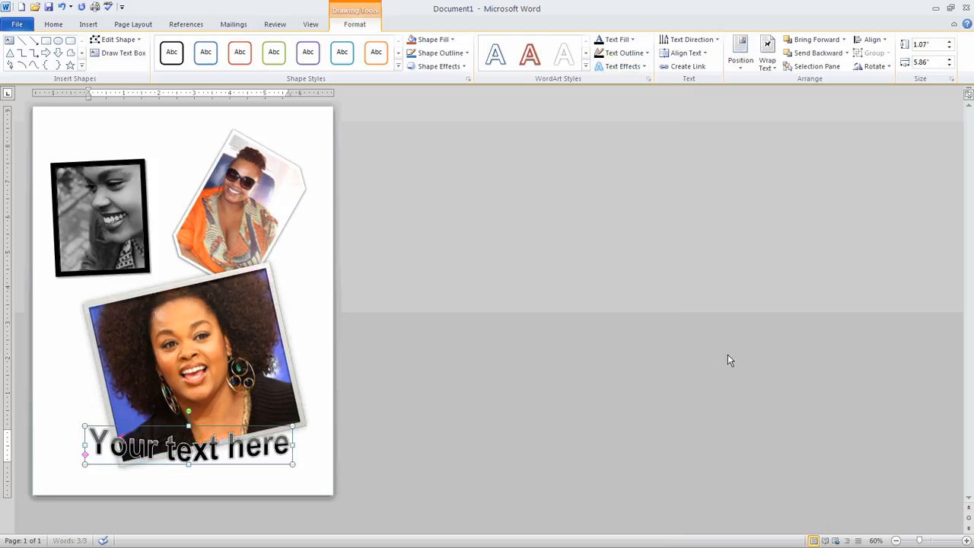
Replace the WordArt placeholder text with "Jill Scott"
left_click(281, 448)
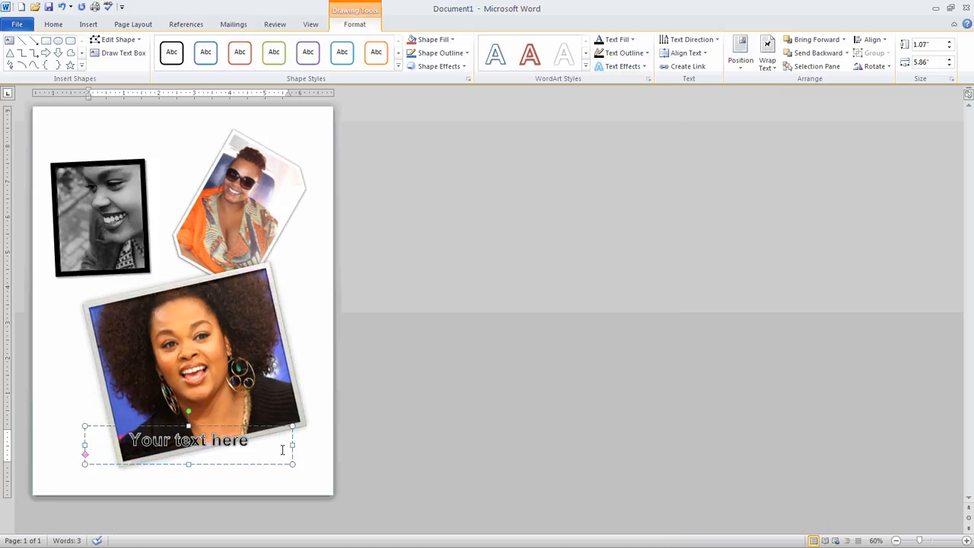
left_click_drag(282, 448, 125, 445)
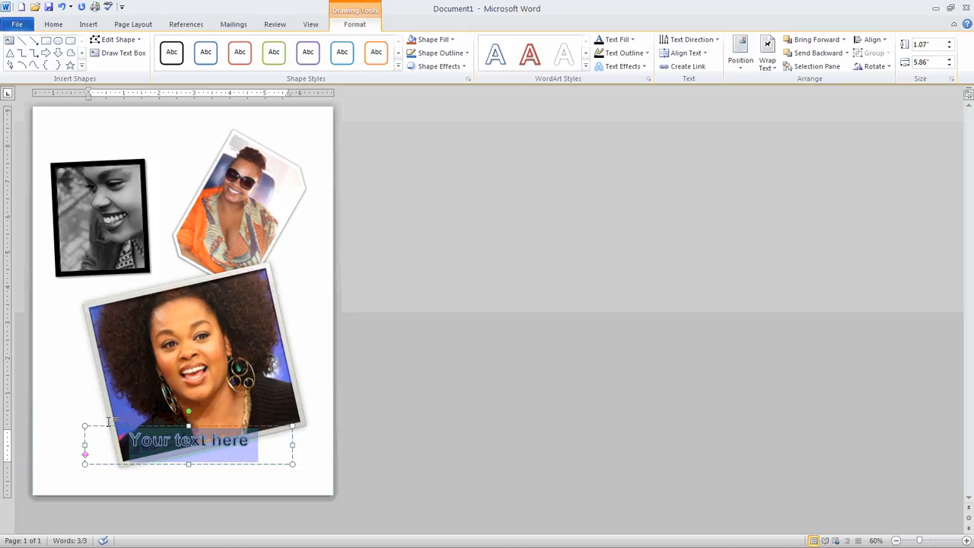
type("Jill")
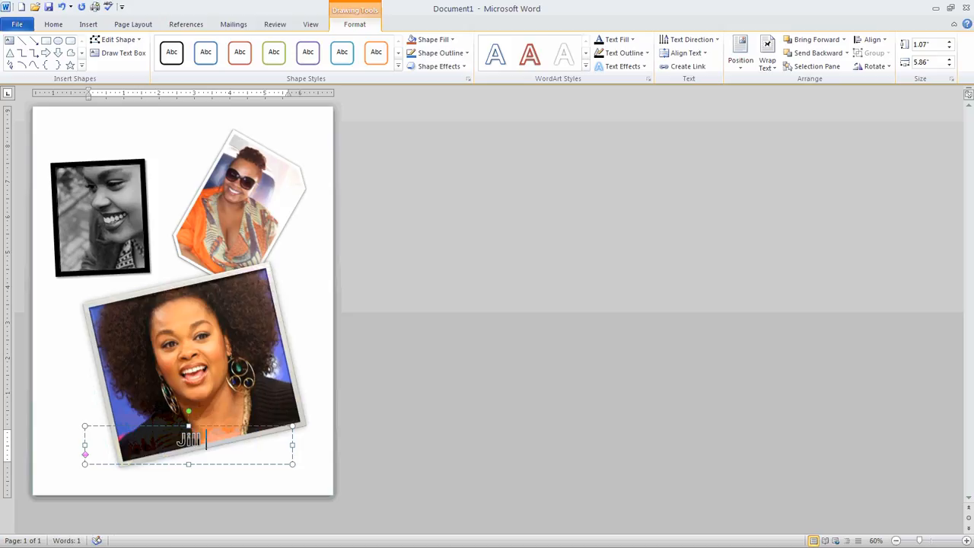
type(" Cott")
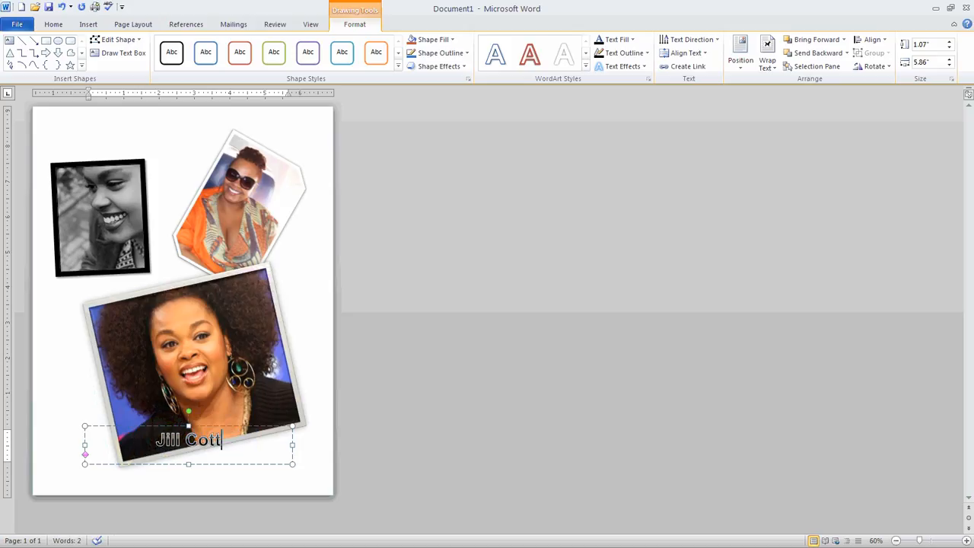
key("BackSpace")
key("BackSpace")
key("BackSpace")
key("BackSpace")
type("Scott")
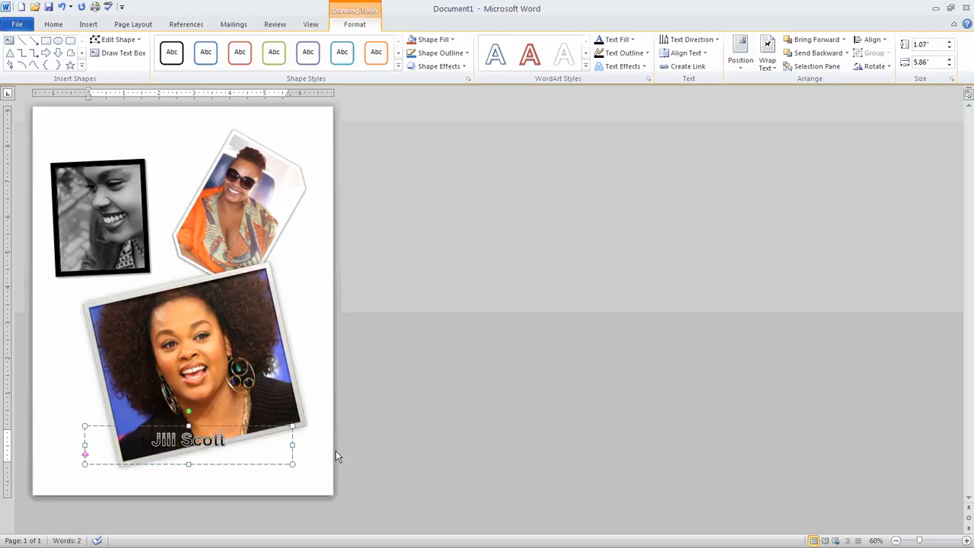
left_click(322, 449)
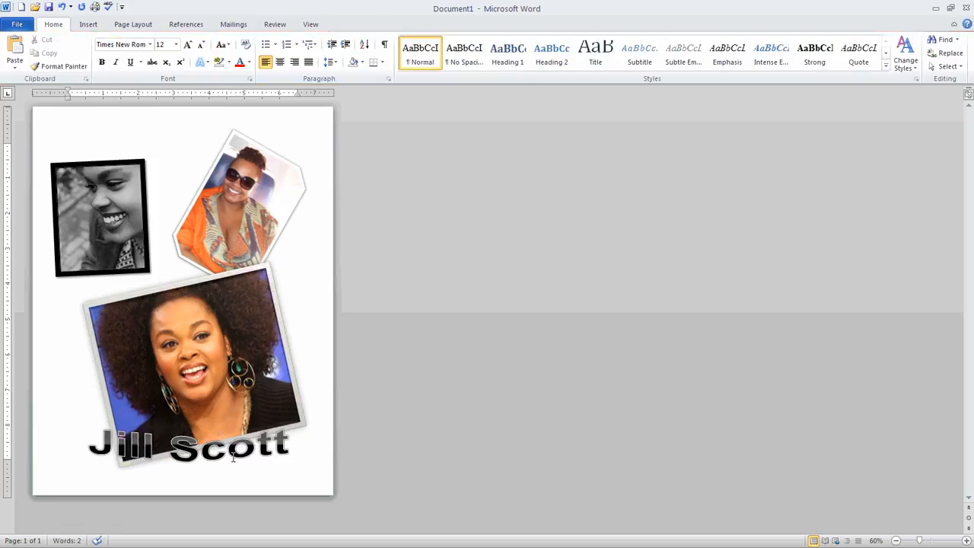
Move the "Jill Scott" WordArt down toward the page's bottom edge, just under the large portrait
left_click(219, 449)
left_click_drag(220, 426, 221, 448)
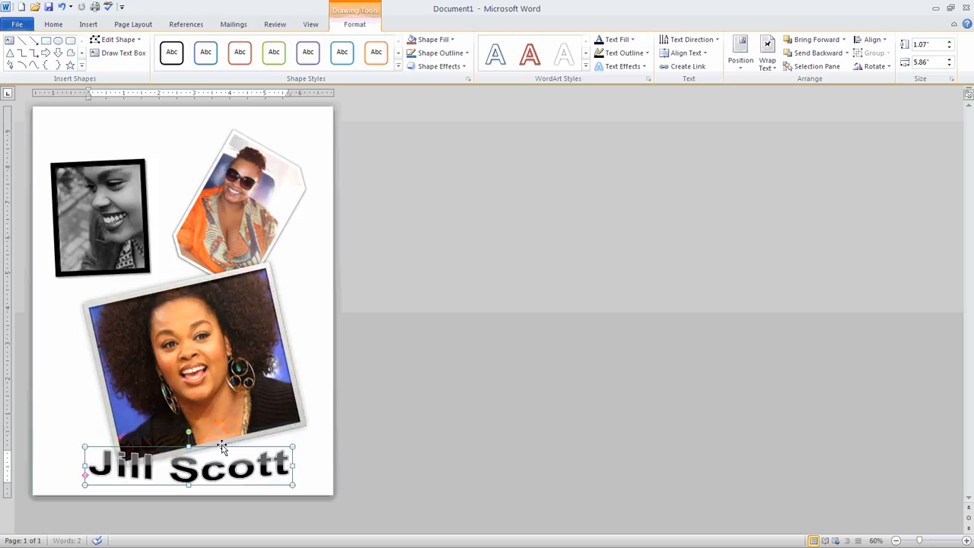
left_click(301, 451)
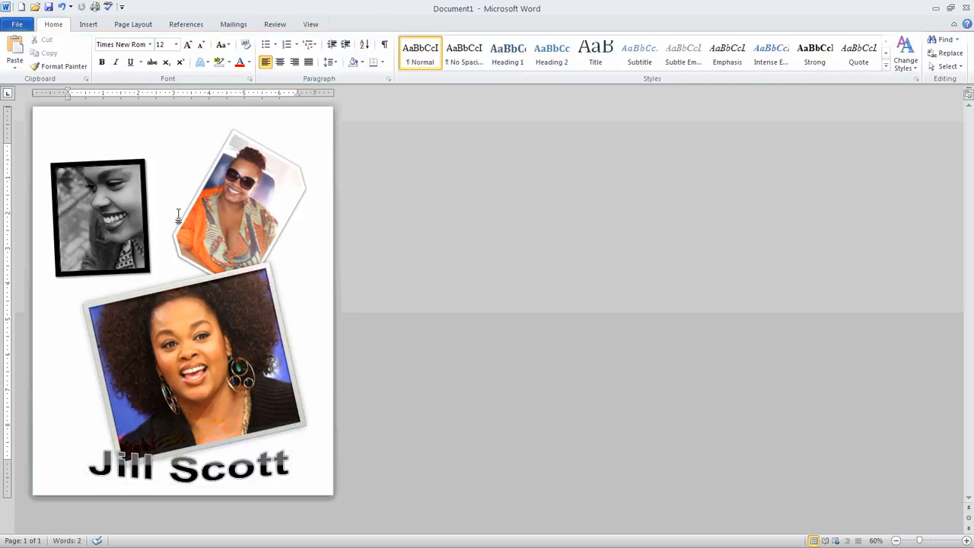
Give the "Jill Scott" WordArt text a dark purple theme fill and a black outline
triple_click(135, 472)
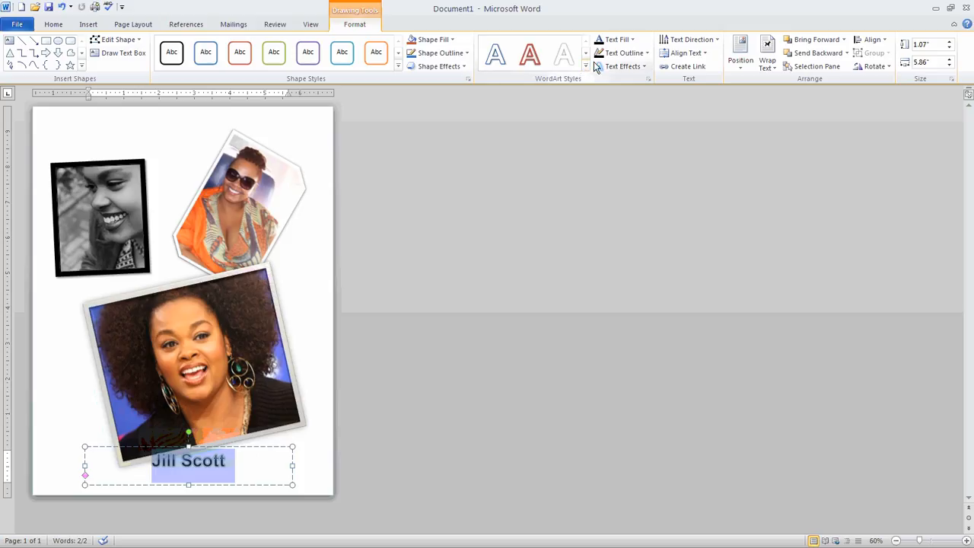
left_click(632, 40)
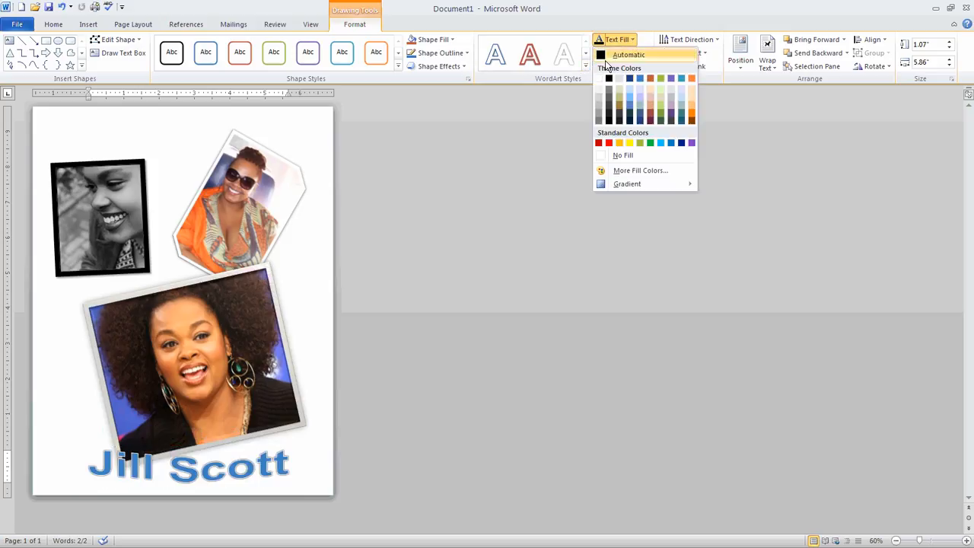
left_click(672, 114)
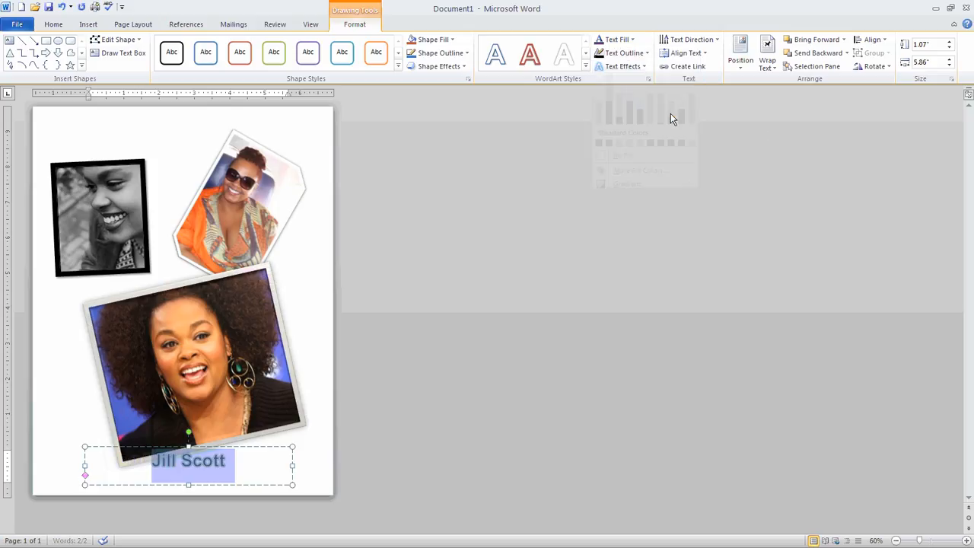
left_click(644, 54)
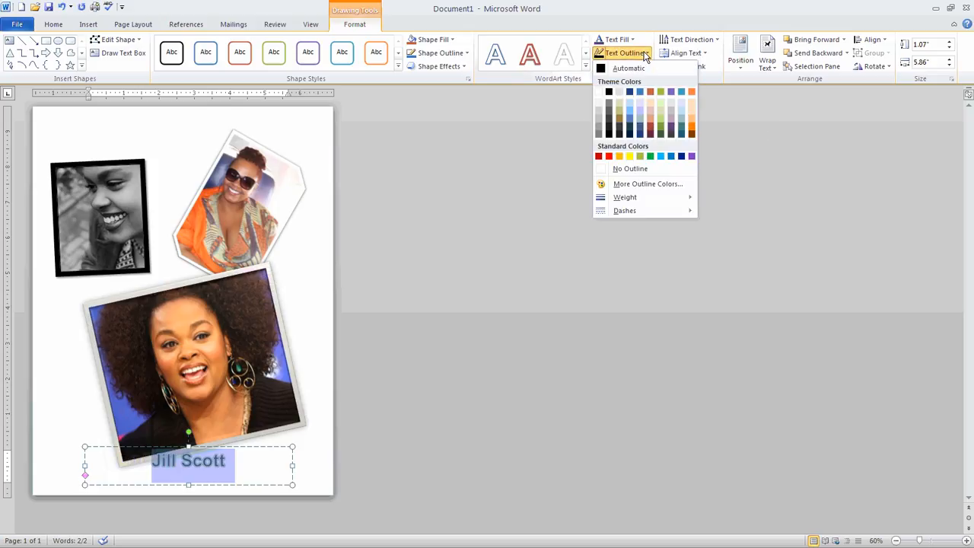
left_click(609, 92)
Thicken the "Jill Scott" WordArt text outline to a weight of 6 pt
left_click(643, 67)
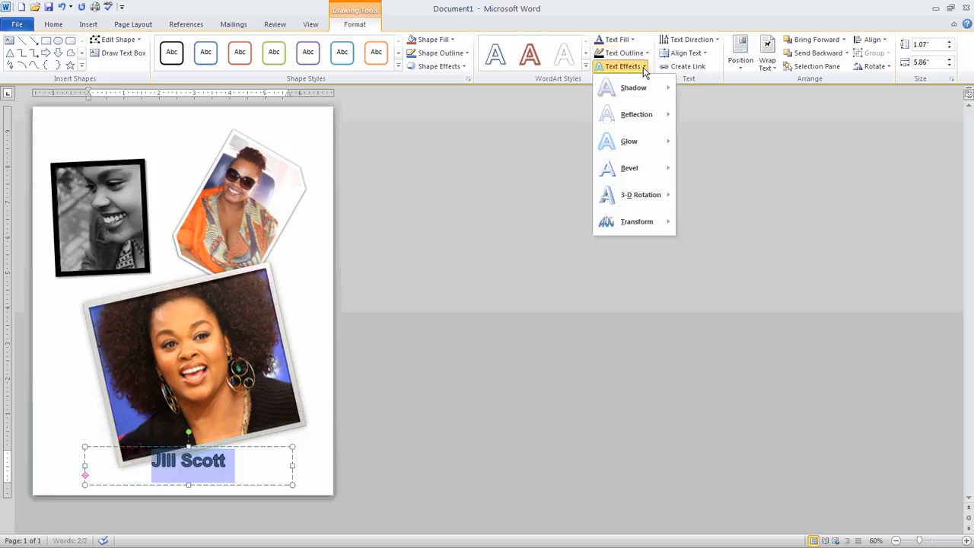
left_click(644, 54)
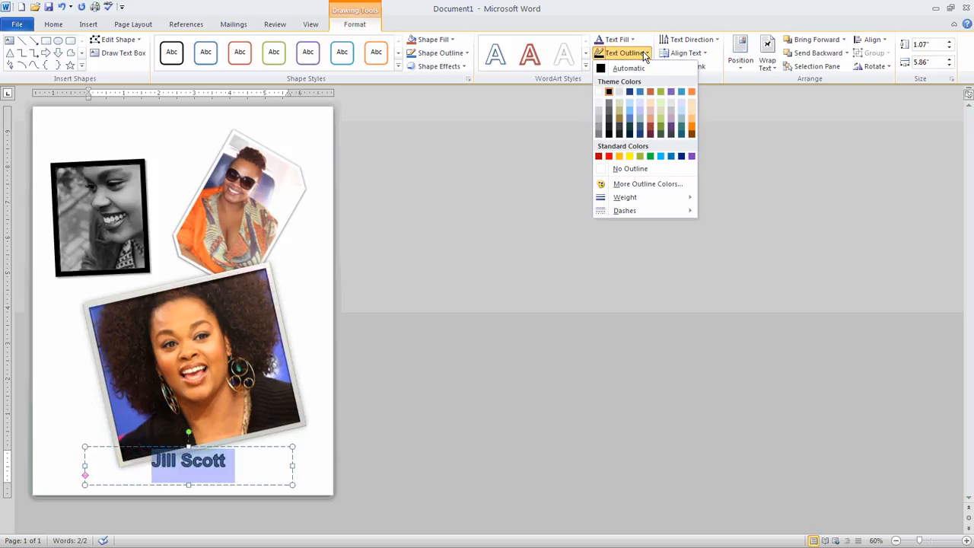
mouse_move(667, 197)
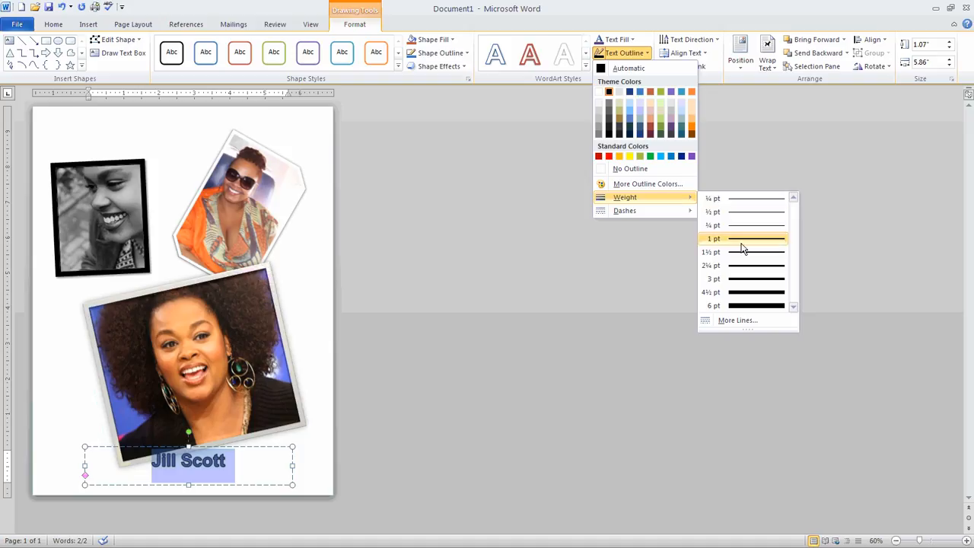
left_click(747, 305)
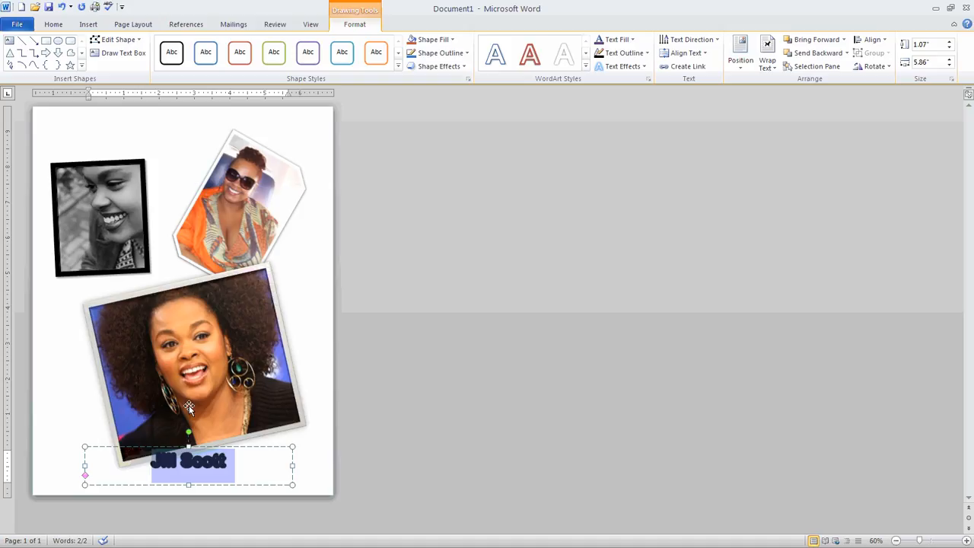
left_click(309, 322)
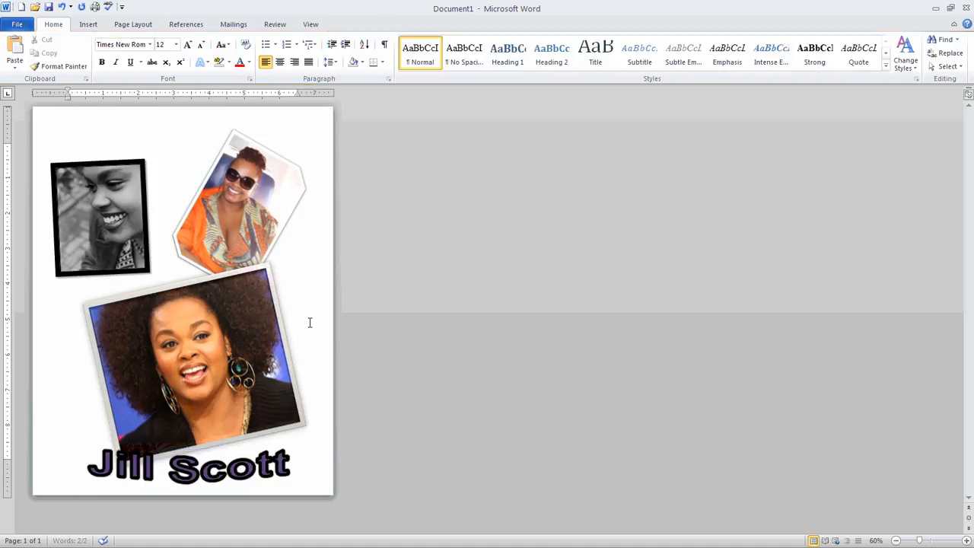
Reposition the "Jill Scott" WordArt slightly higher and further left so it overlaps the bottom edge of the large portrait
left_click(130, 477)
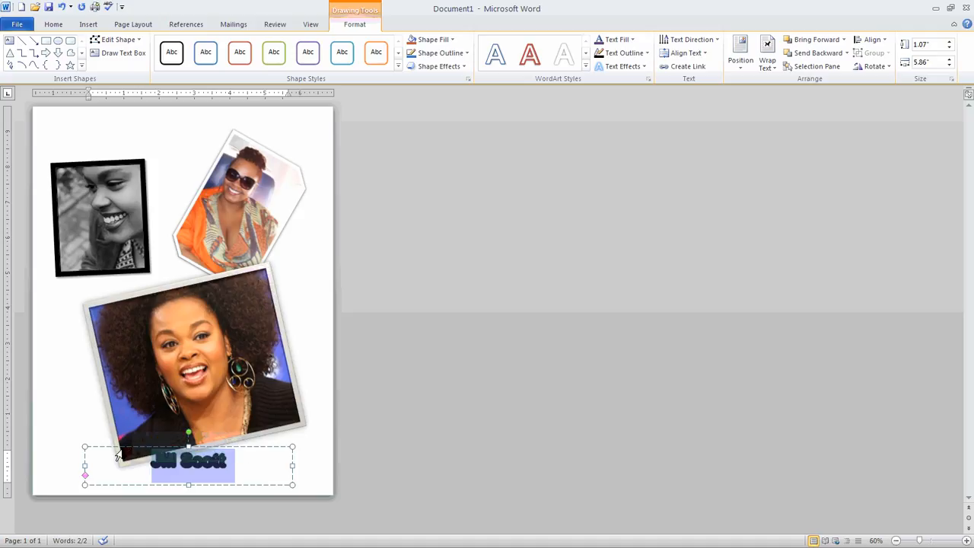
left_click(111, 446)
left_click_drag(111, 446, 86, 375)
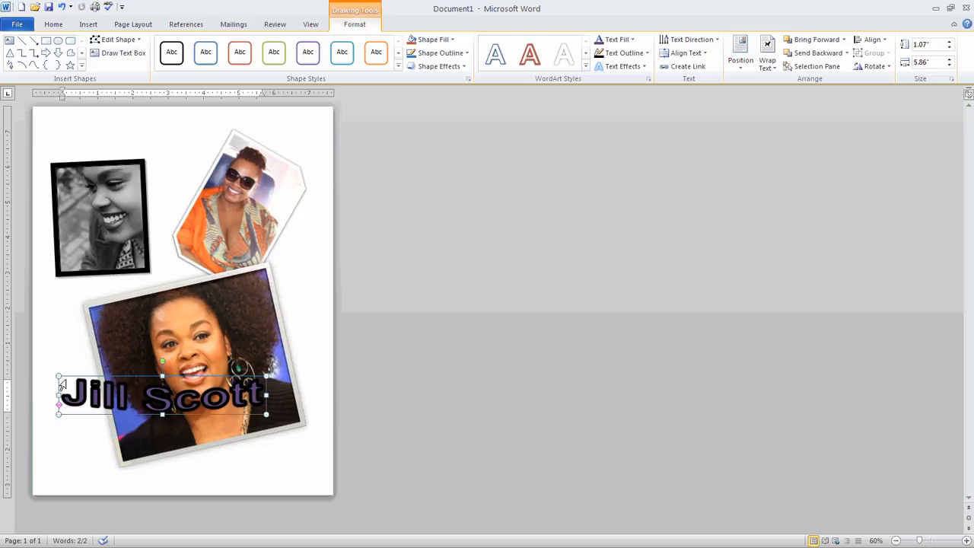
left_click_drag(84, 376, 78, 411)
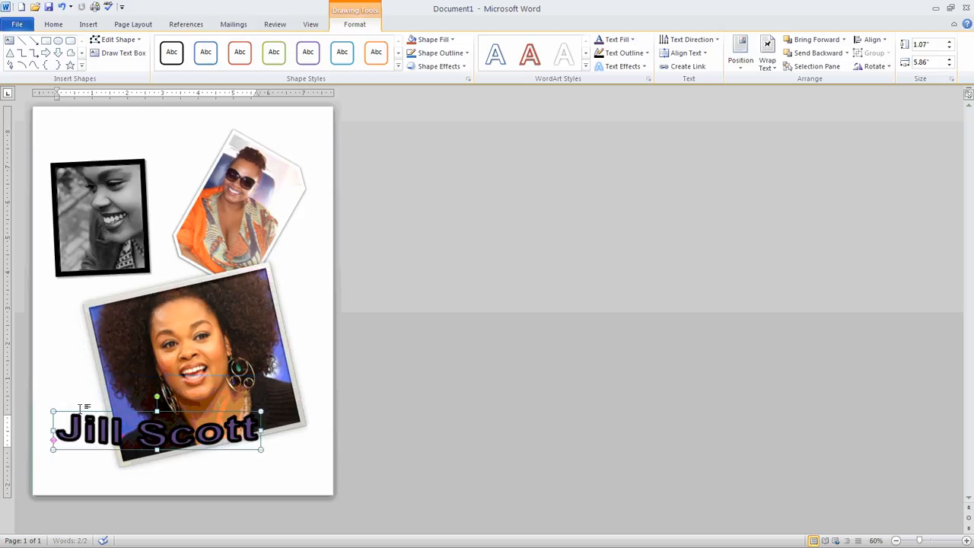
left_click_drag(193, 414, 216, 439)
left_click(307, 320)
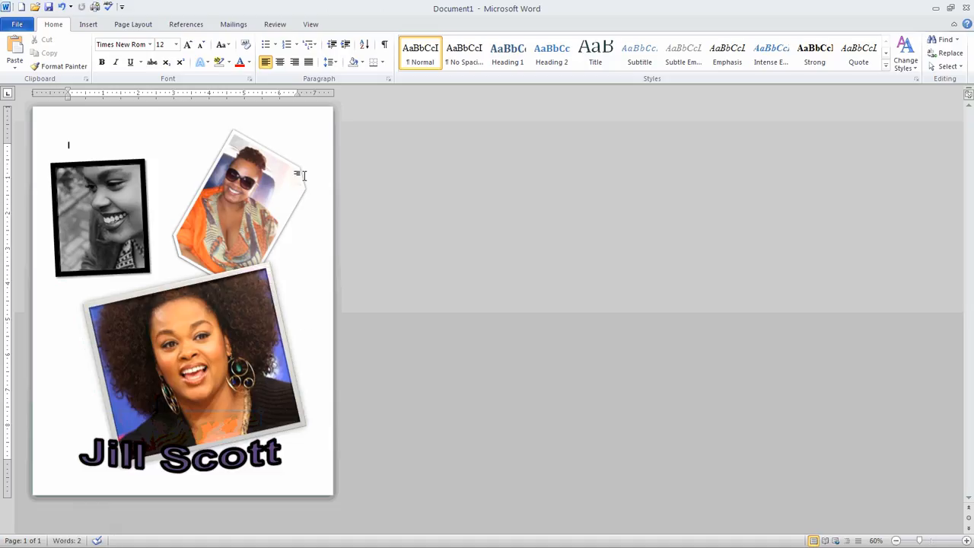